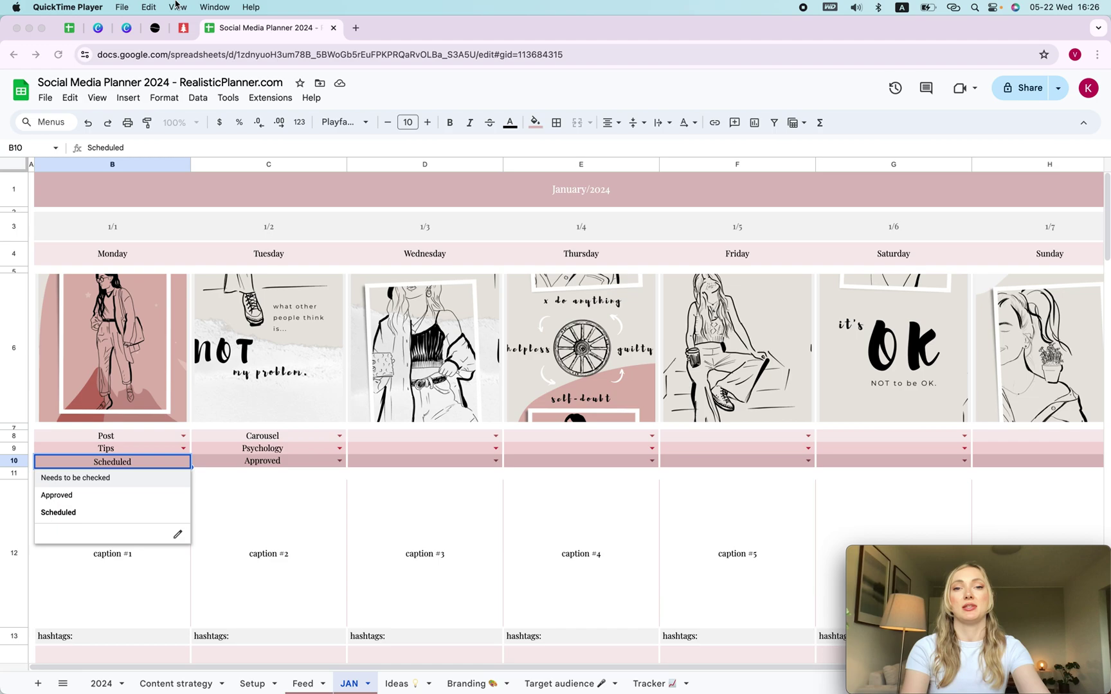
Step: Change the month header date on the JAN sheet to 1 May 2024 using the date picker
double_click(610, 203)
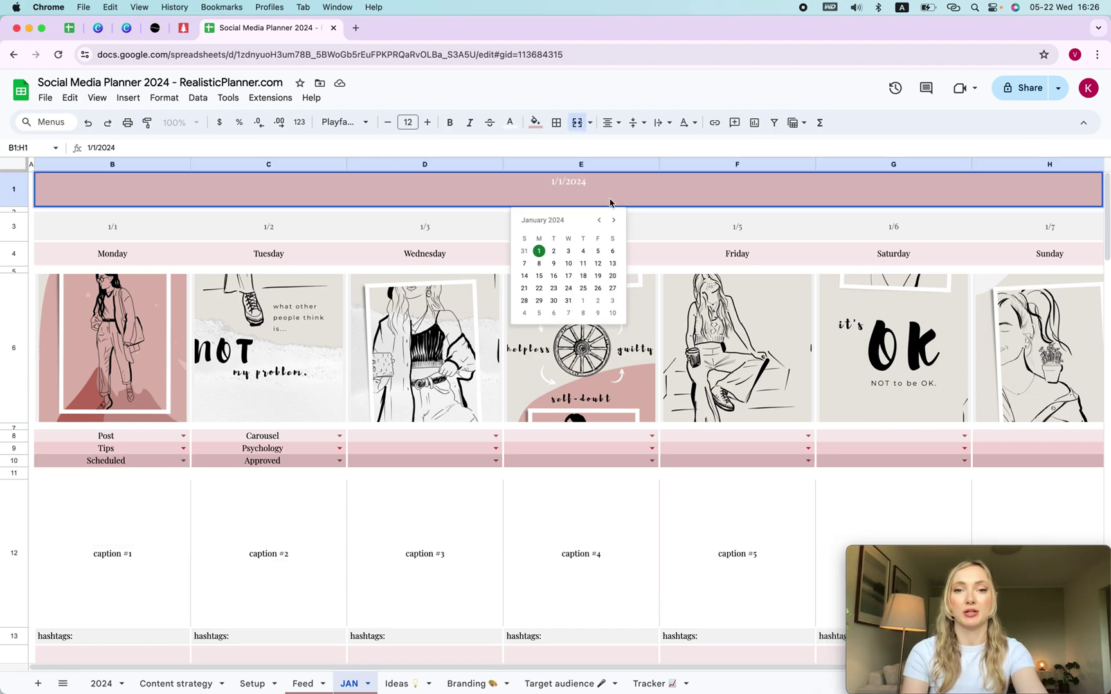
click(613, 220)
click(613, 220)
click(613, 221)
click(613, 221)
click(568, 251)
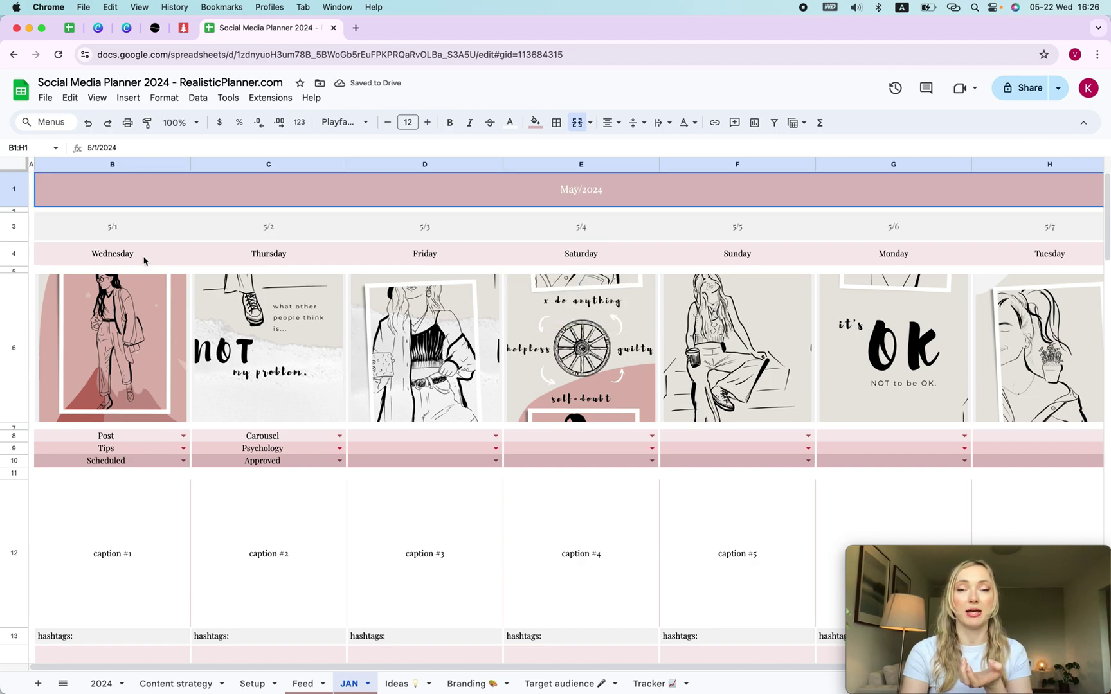
Step: Change the year heading above the monthly calendars on the 2024 sheet to 2025
click(100, 684)
click(793, 204)
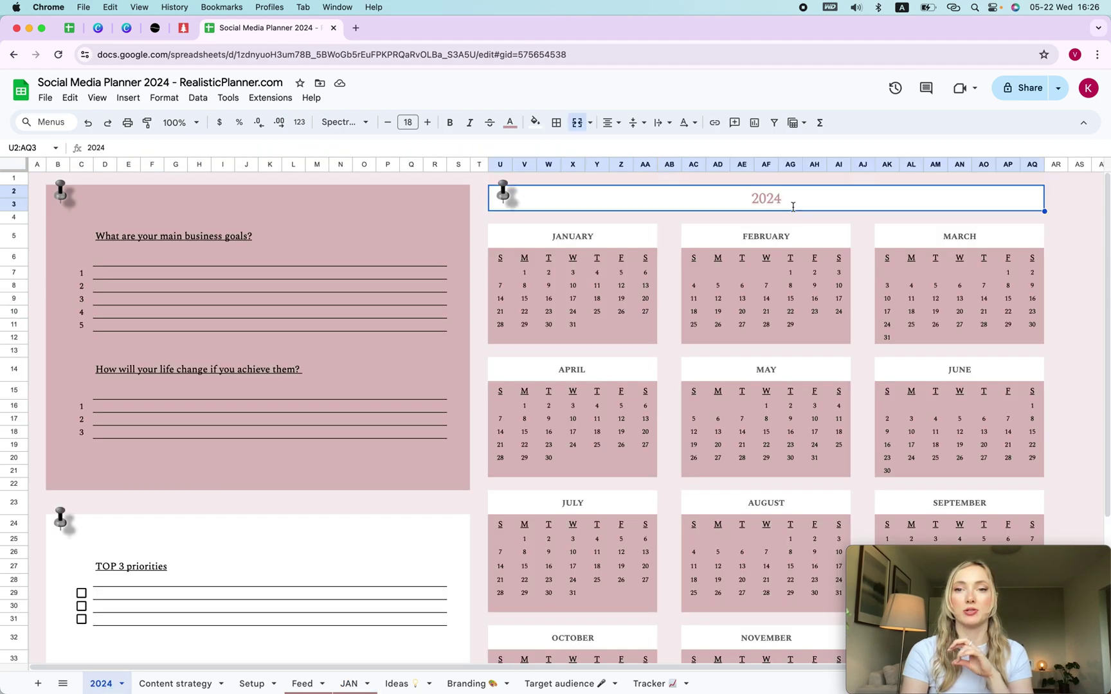
double_click(793, 204)
key(BackSpace)
text(5)
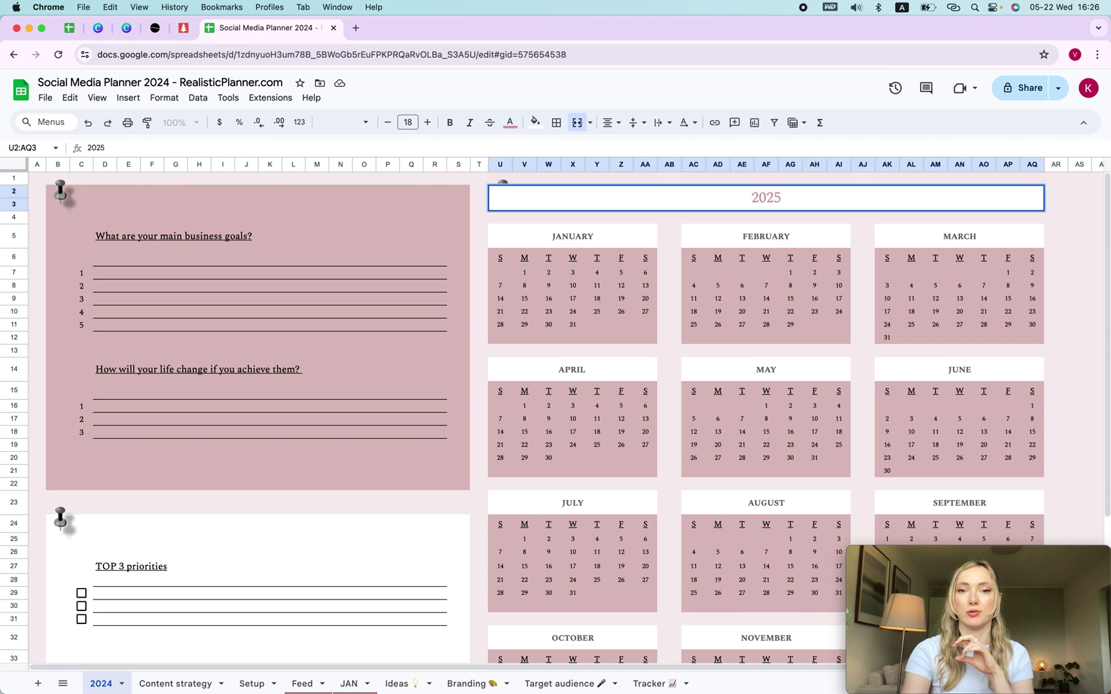
key(Return)
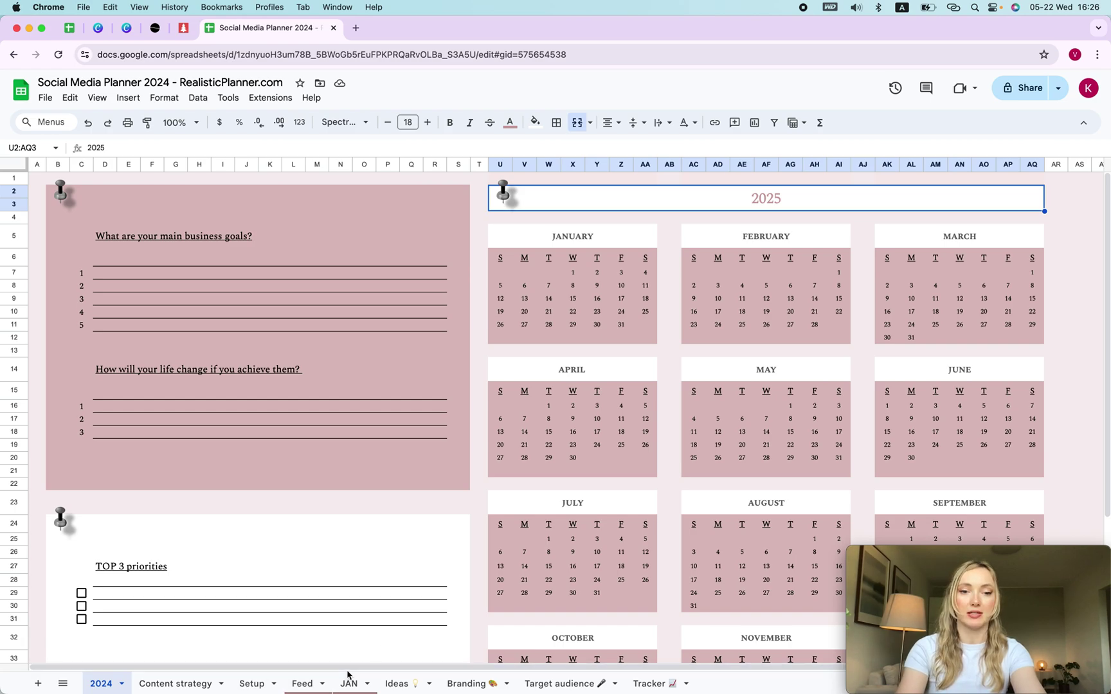
Step: Insert three columns to the right of image columns A to C on the Feed sheet
click(305, 686)
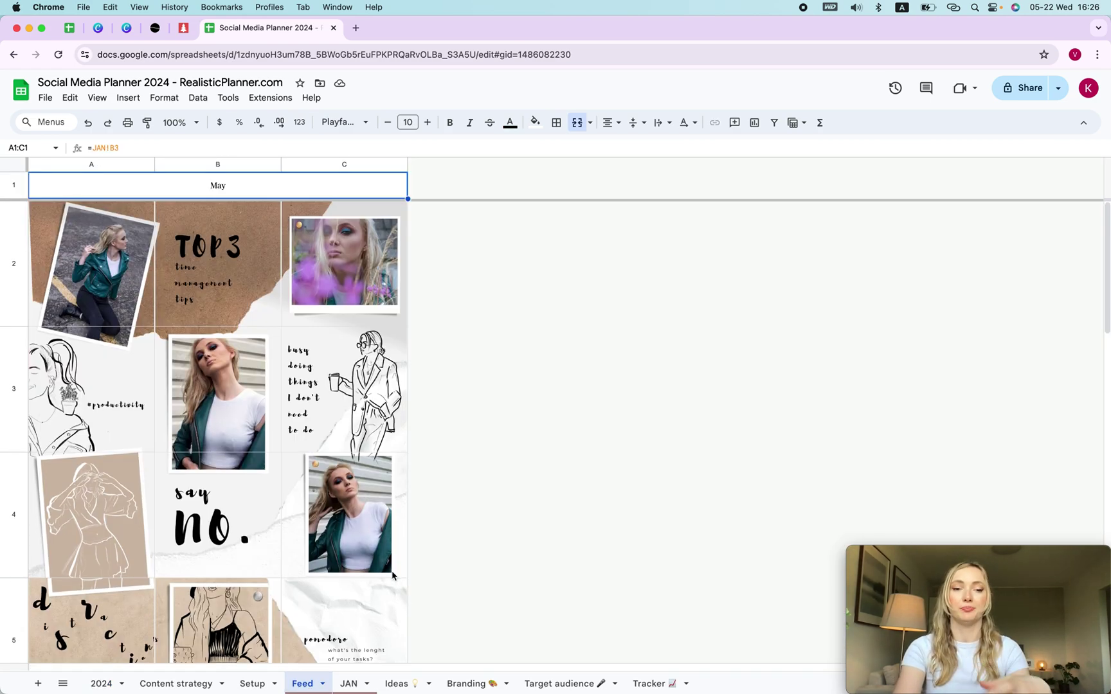
scroll(392, 575, down, 10)
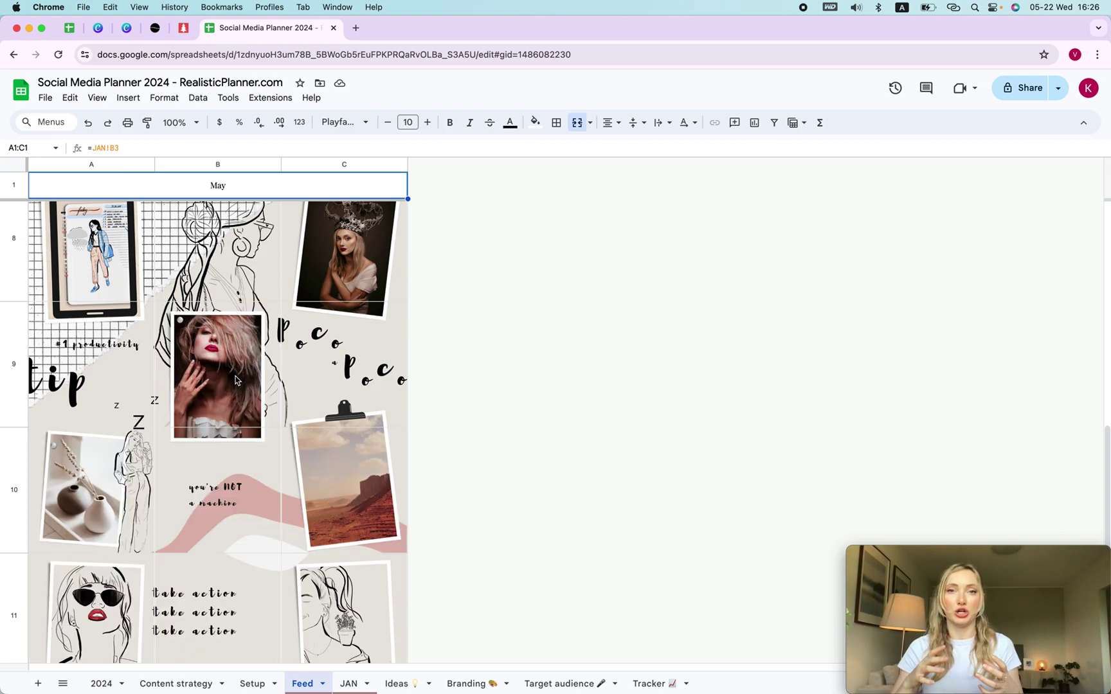
scroll(235, 378, down, 5)
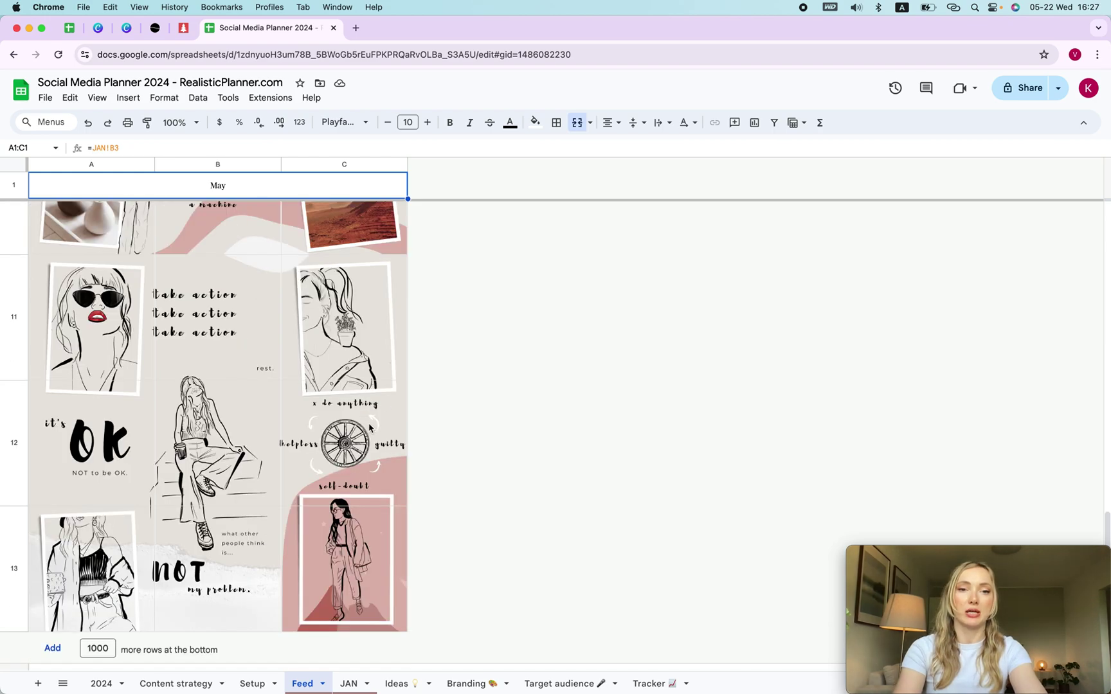
drag(92, 167, 389, 166)
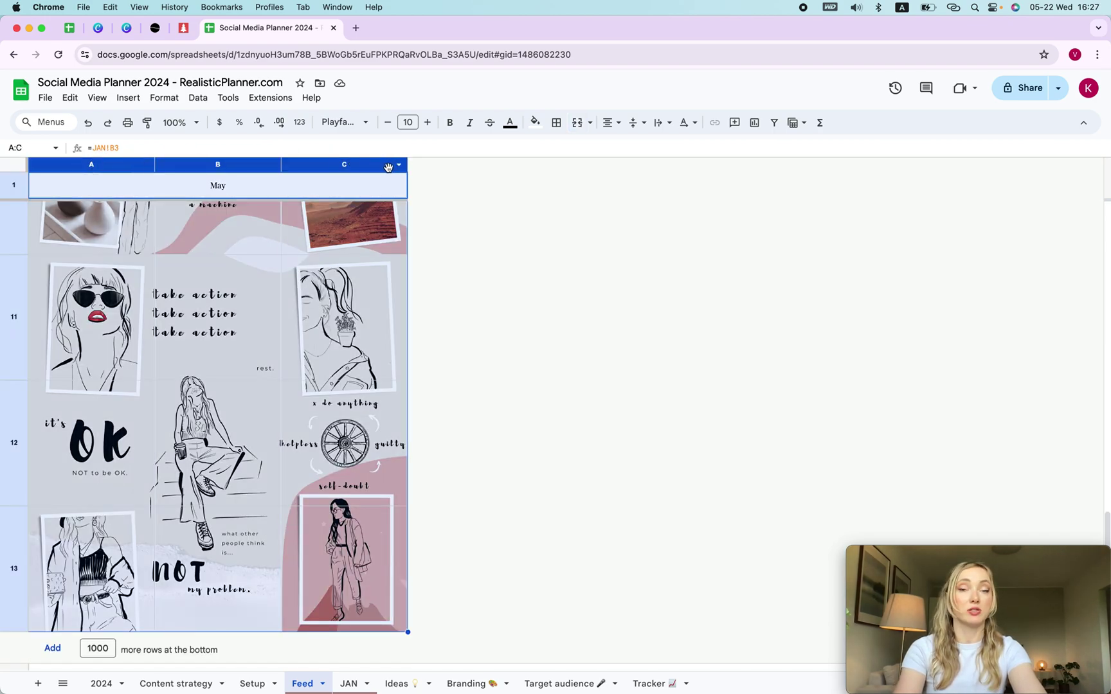
right_click(388, 167)
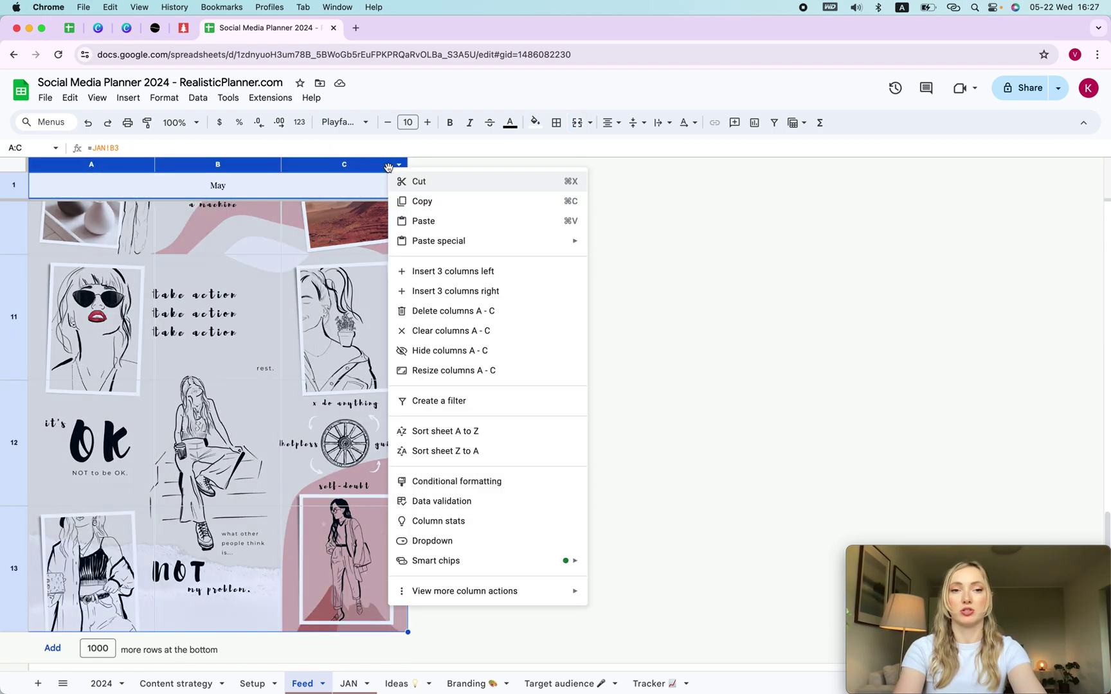
click(498, 293)
click(615, 229)
Step: Insert one more column to the right of empty column D
click(484, 170)
right_click(483, 171)
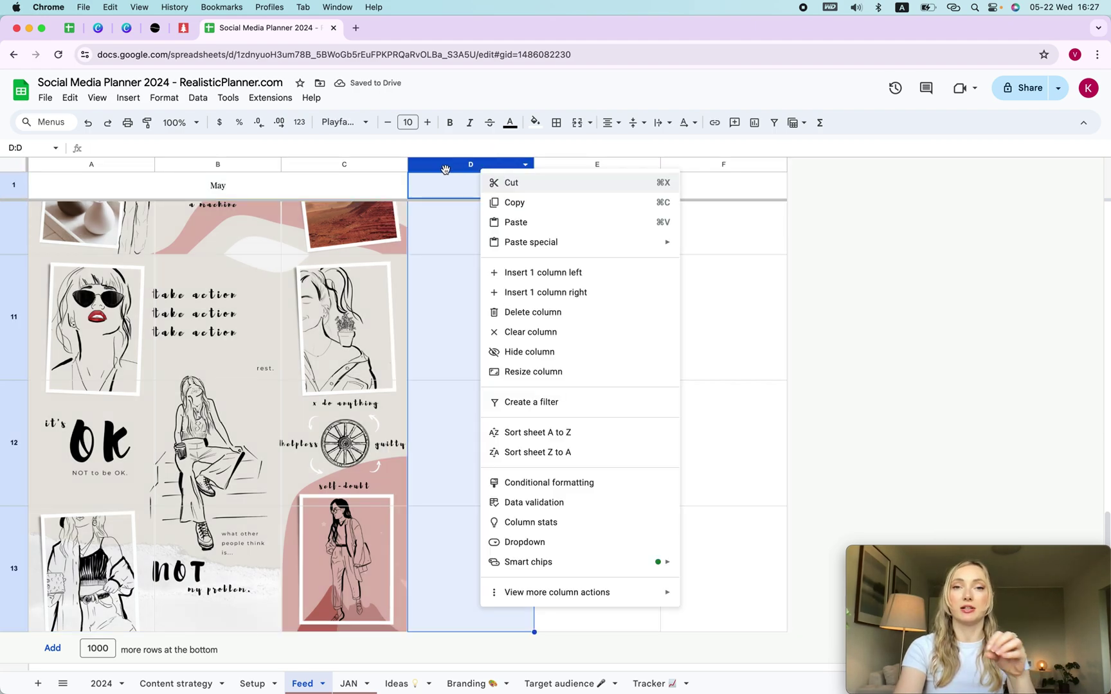
click(534, 297)
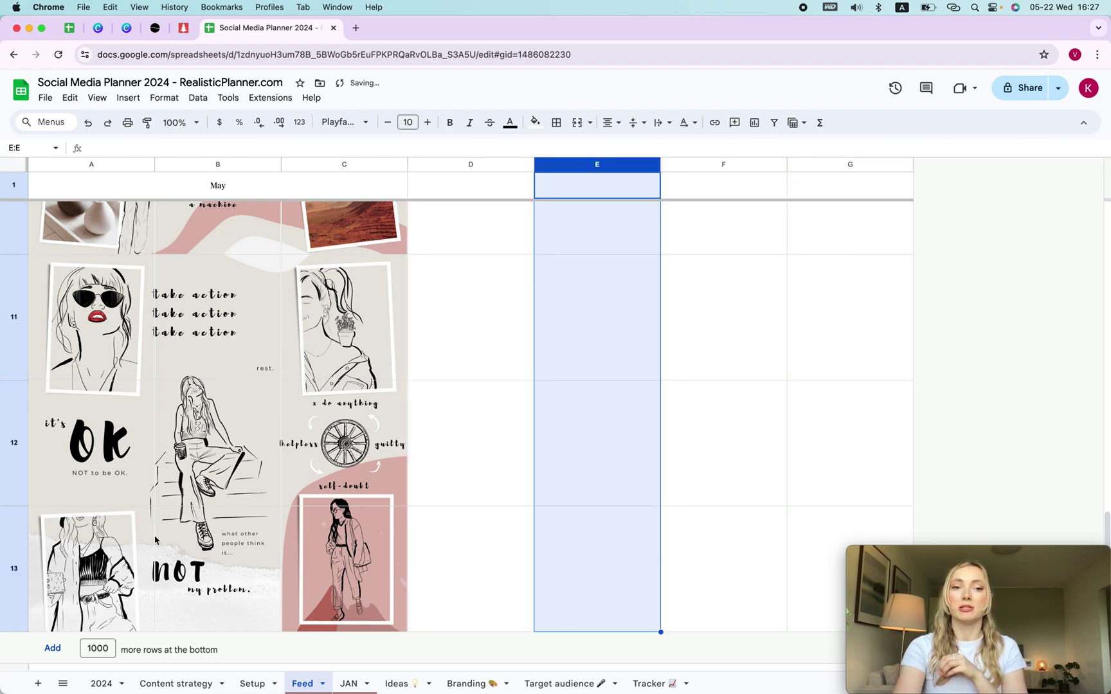
click(733, 264)
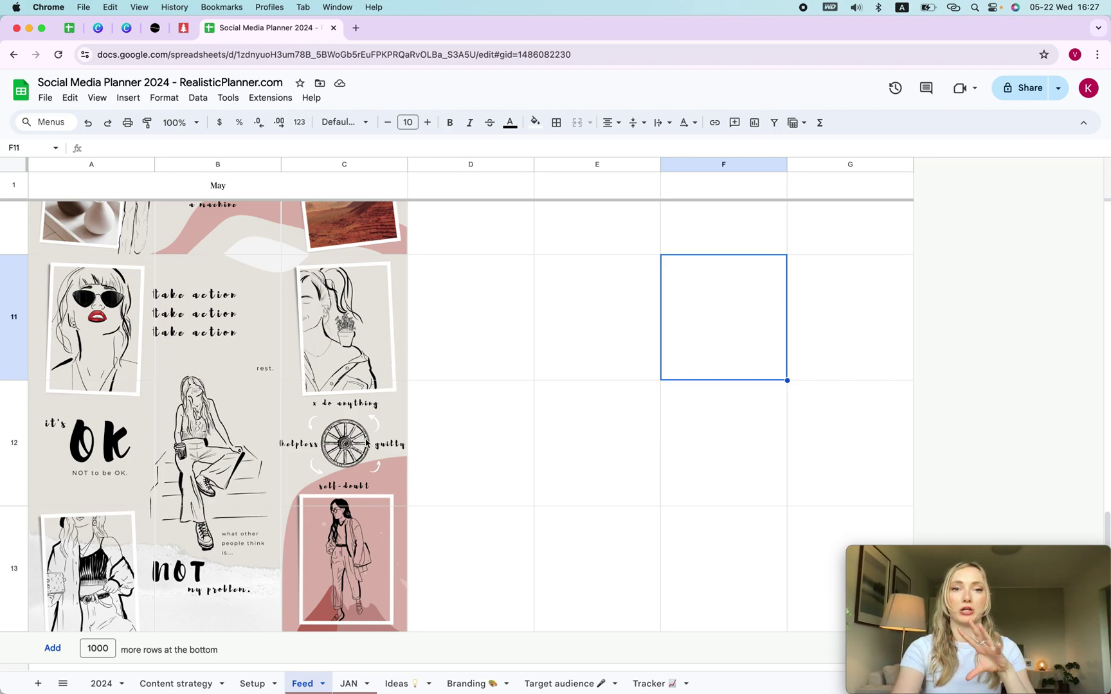
Step: Copy the image block A11:C13 and paste it starting at cell E11
drag(363, 547, 77, 302)
key(cmd+c)
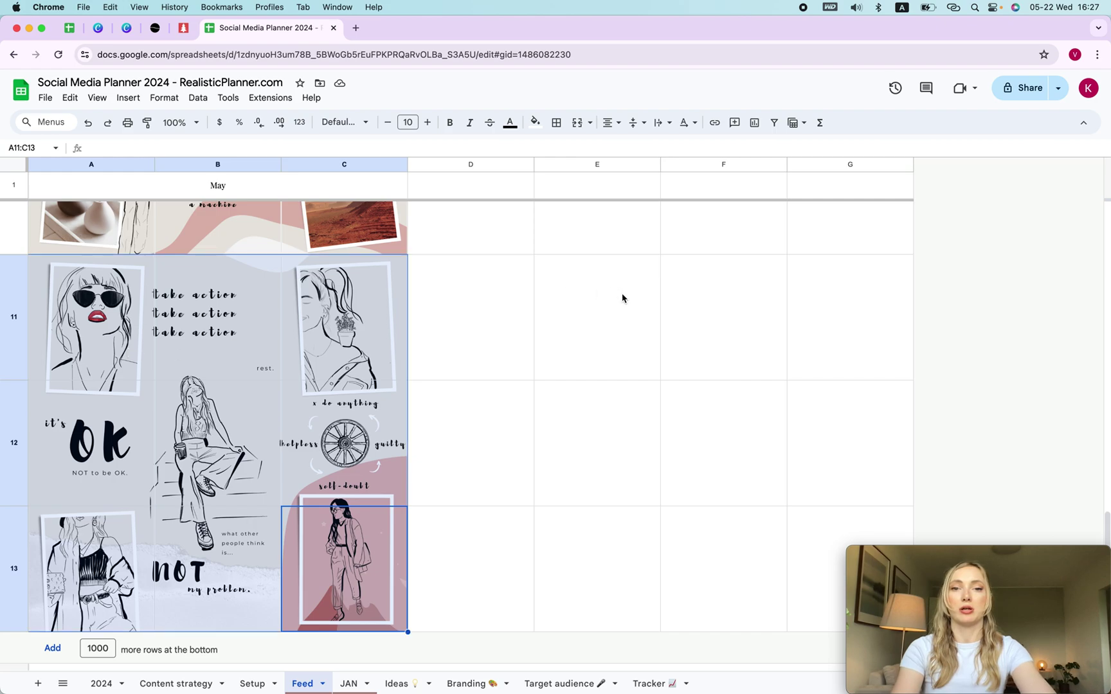
click(607, 300)
key(cmd+v)
Step: Copy the pink illustration from G13 into F13, E13, E12, F12 and G12
click(863, 515)
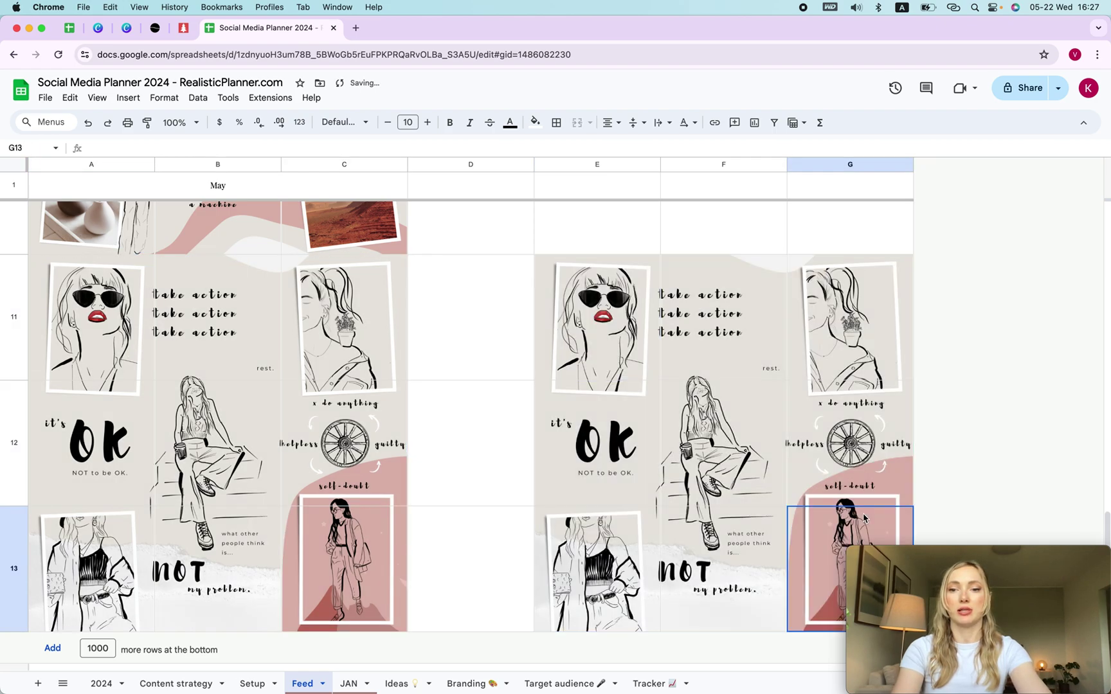
click(744, 543)
key(cmd+c)
click(607, 542)
key(cmd+v)
click(601, 450)
key(cmd+v)
click(726, 450)
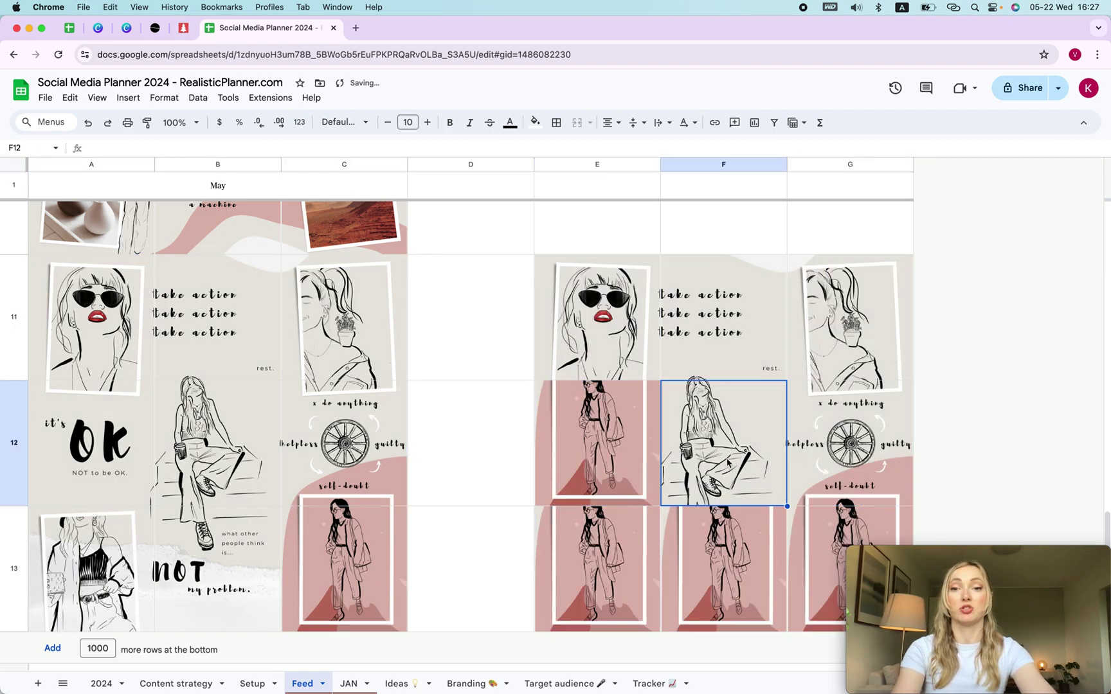
key(cmd+v)
click(821, 457)
key(cmd+v)
Step: Copy the image in G11 into F12 and the sunglasses portrait in E11 into G13
click(859, 346)
key(cmd+c)
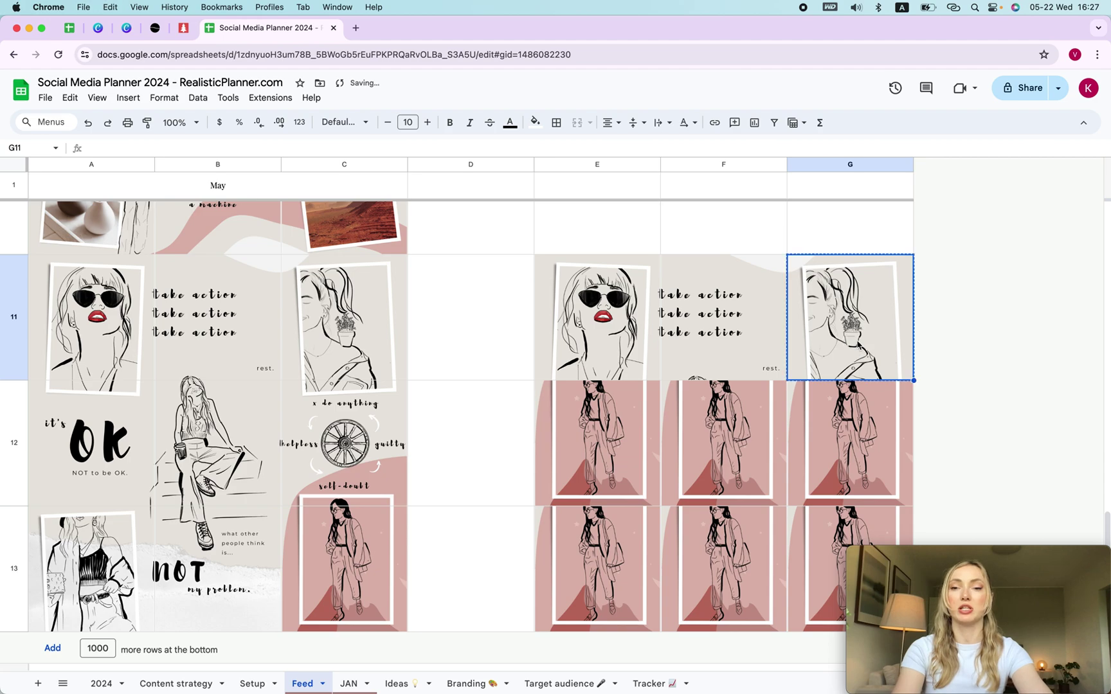
click(707, 449)
key(cmd+v)
click(622, 336)
key(cmd+c)
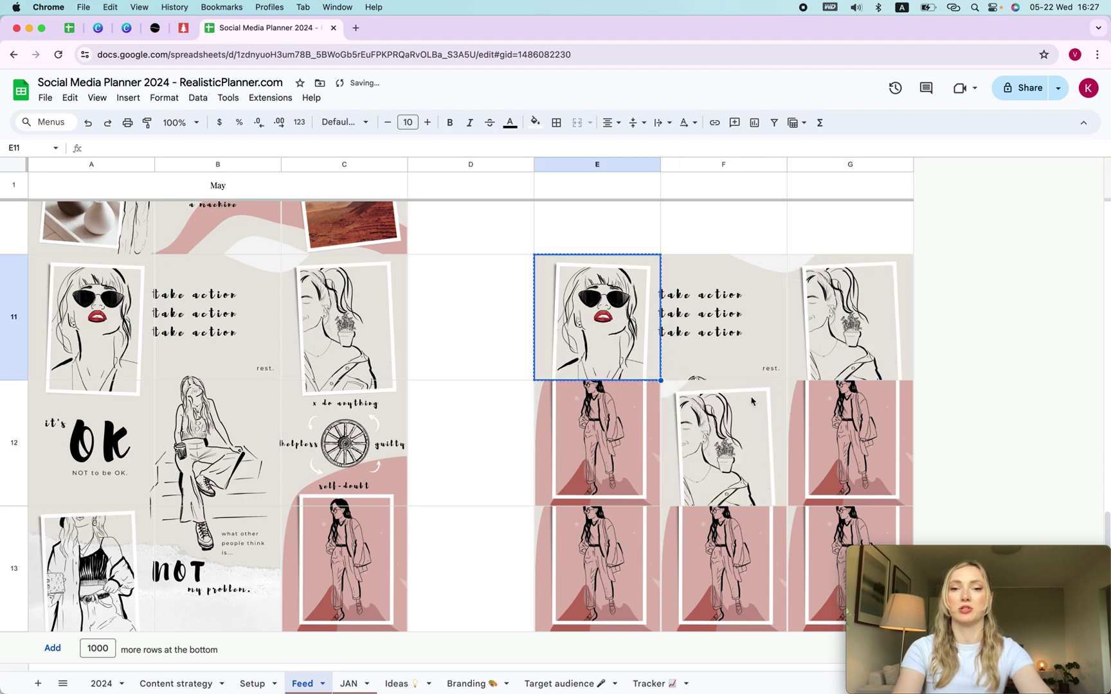
click(819, 528)
key(cmd+v)
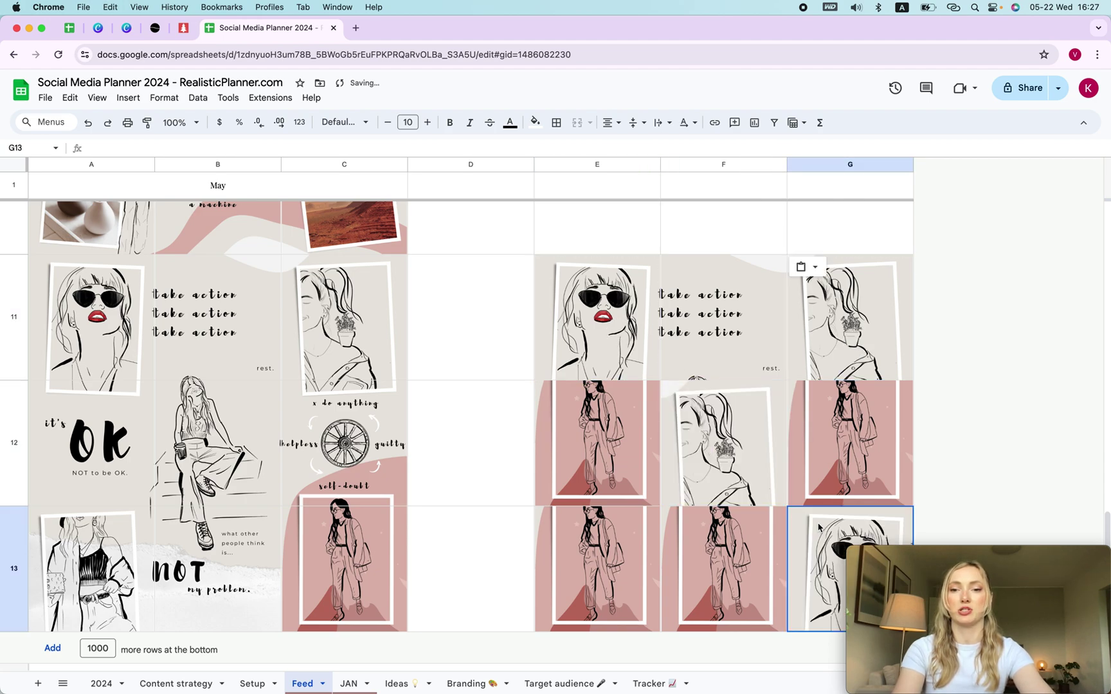
click(829, 373)
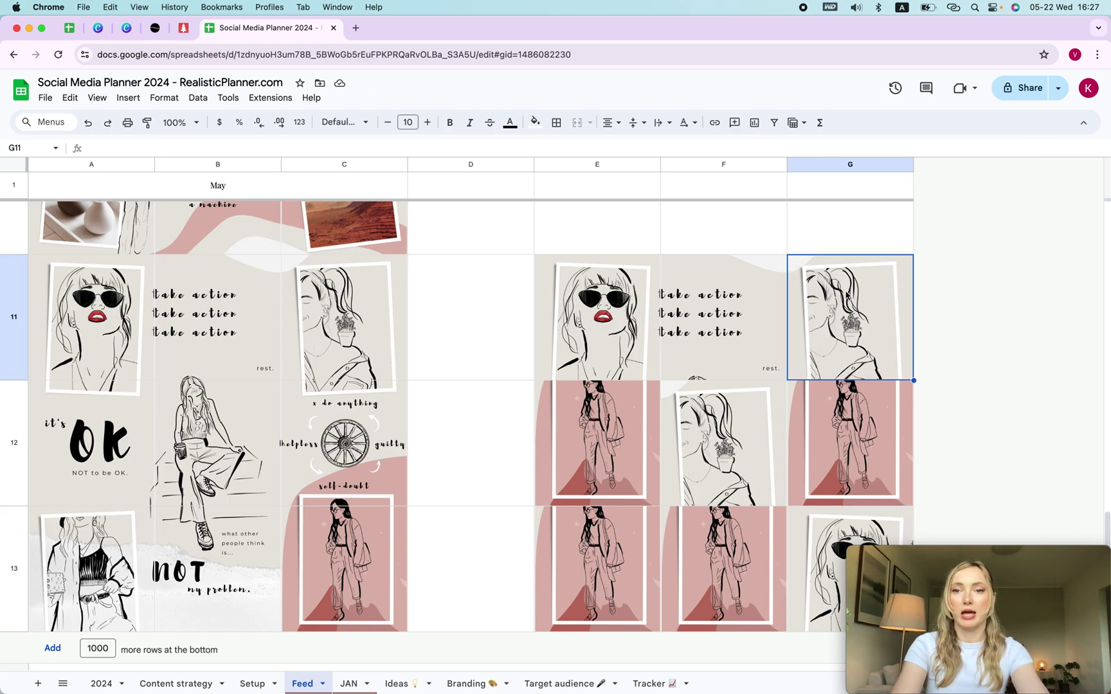
right_click(846, 268)
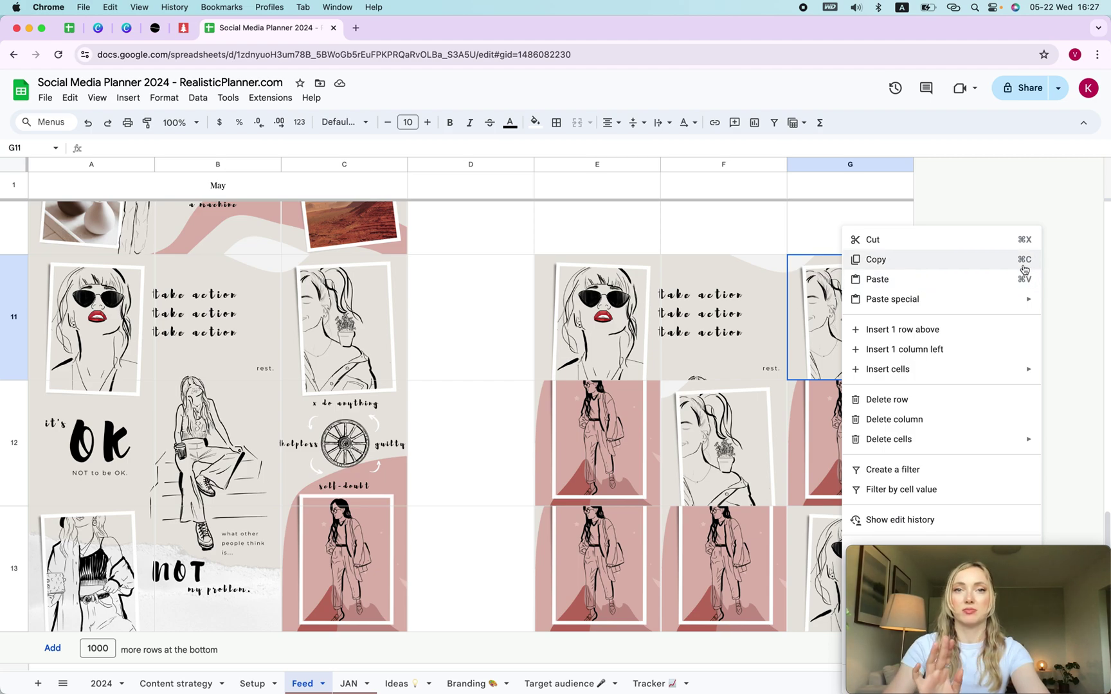
click(729, 301)
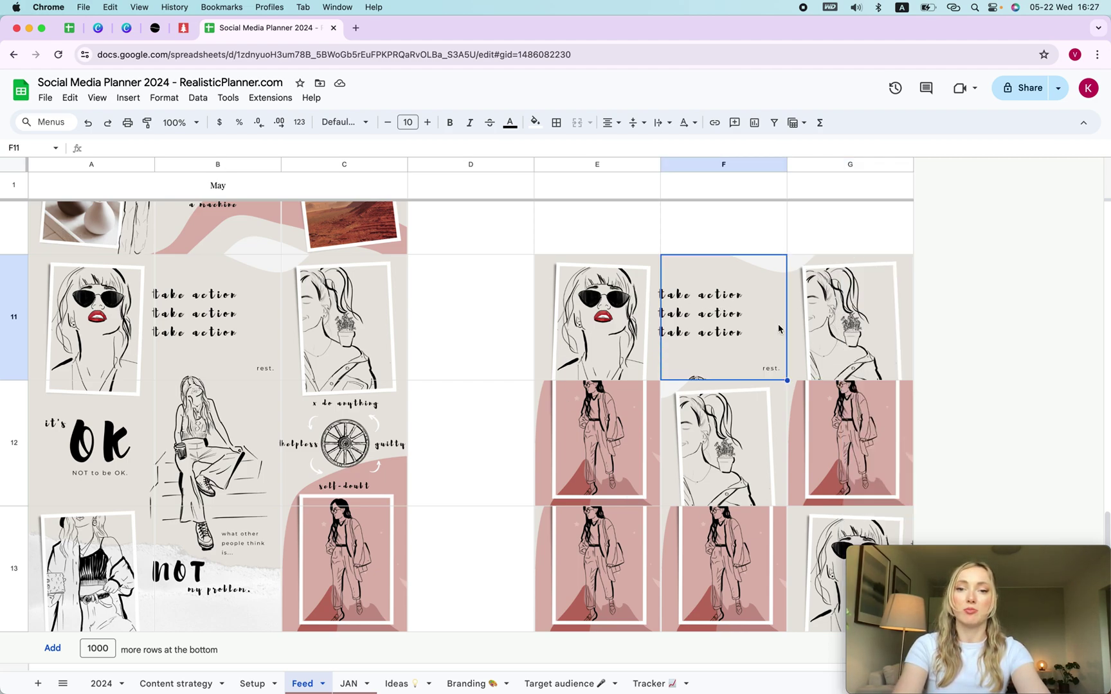
Step: Paste the rearranged block E11:G13 over A11:C13 and review the linked images in row 6 of the JAN sheet
drag(609, 269, 813, 514)
key(super+c)
click(98, 309)
key(super+v)
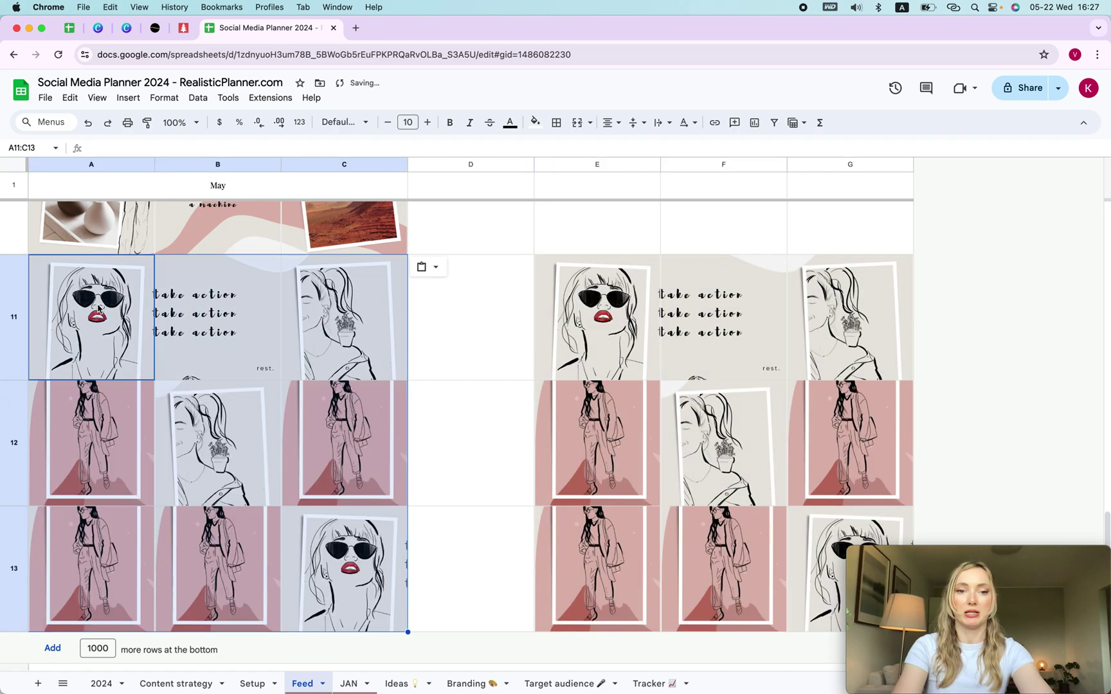
click(351, 682)
drag(162, 355, 655, 368)
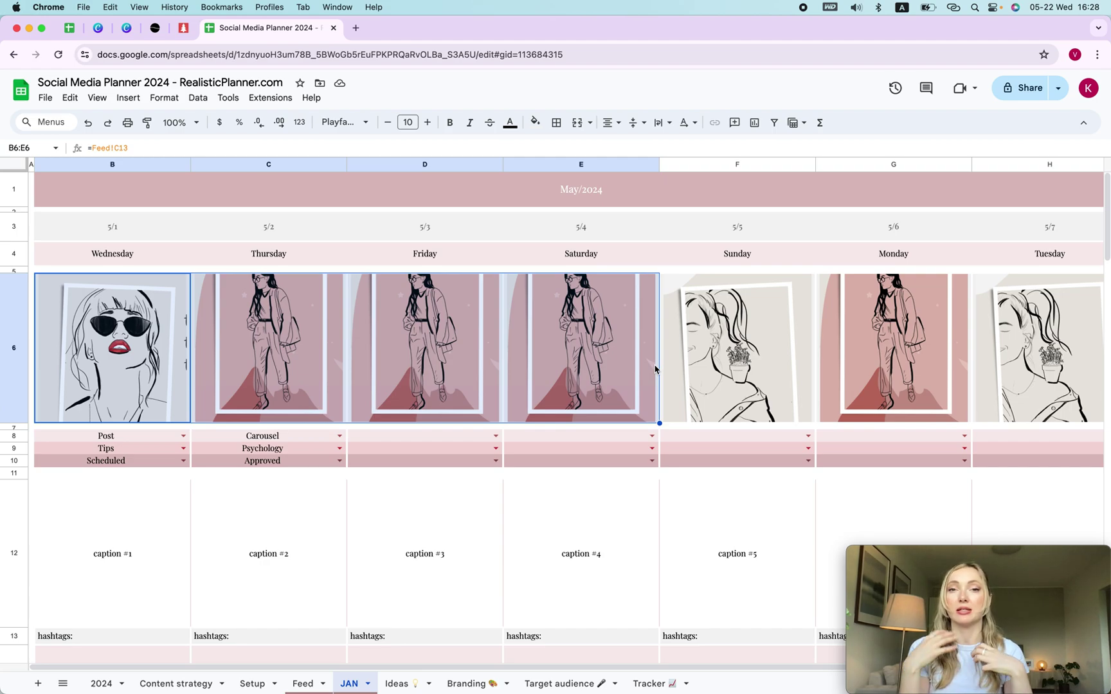
Step: Switch to the seven-page image grid design in Canva and look through its elements library
click(126, 28)
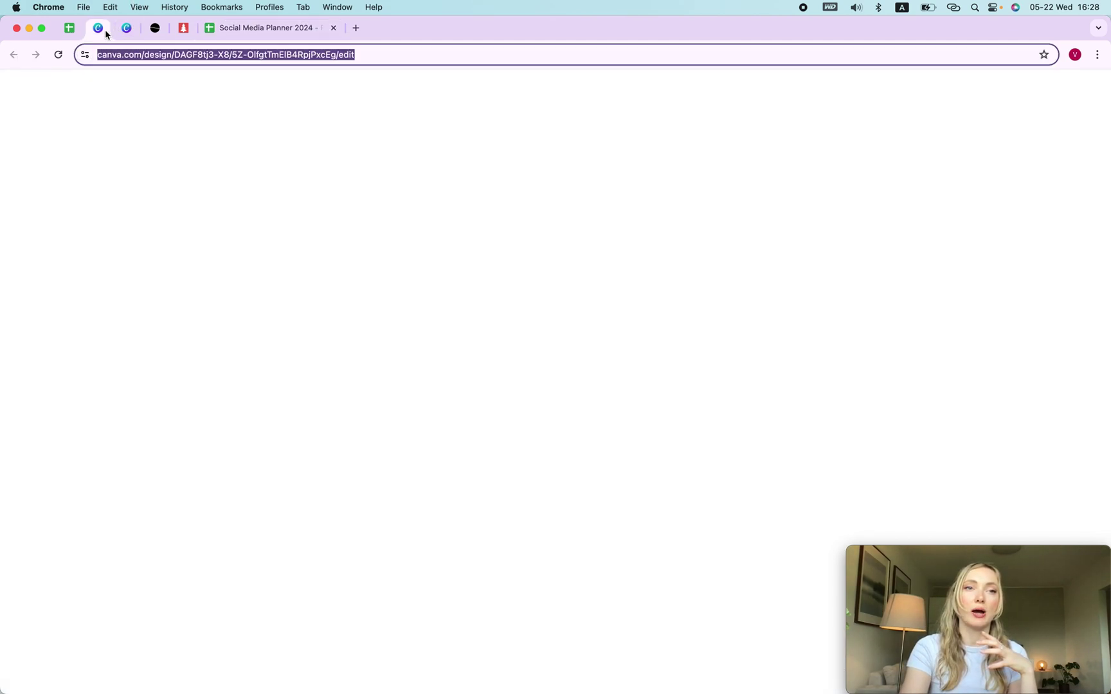
click(126, 27)
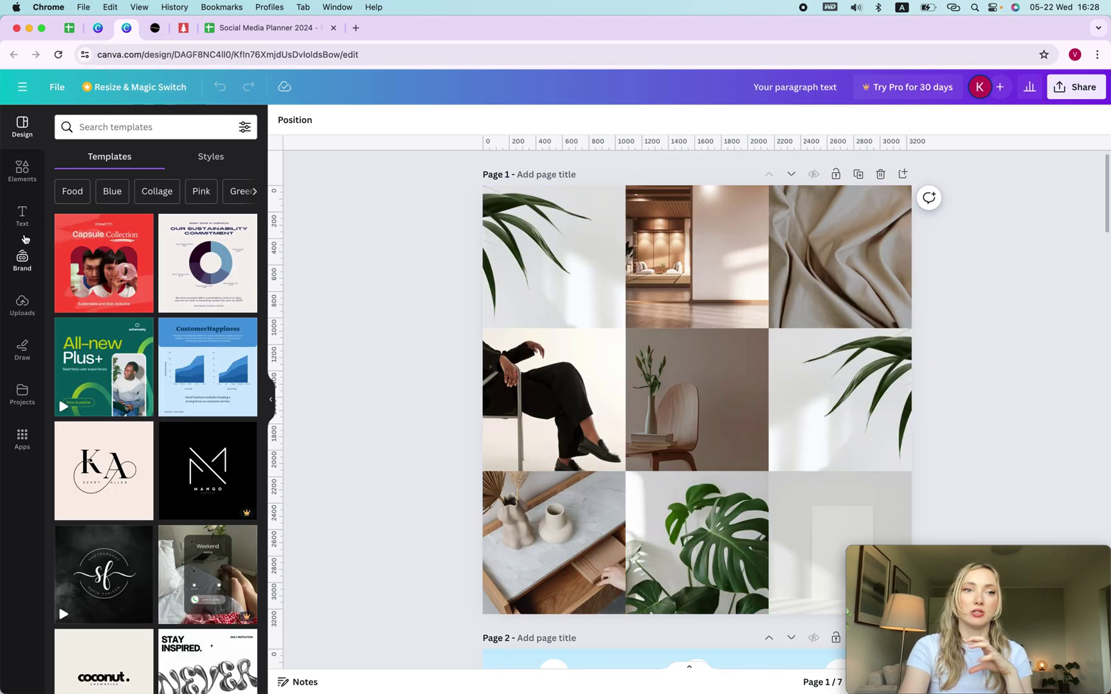
click(23, 170)
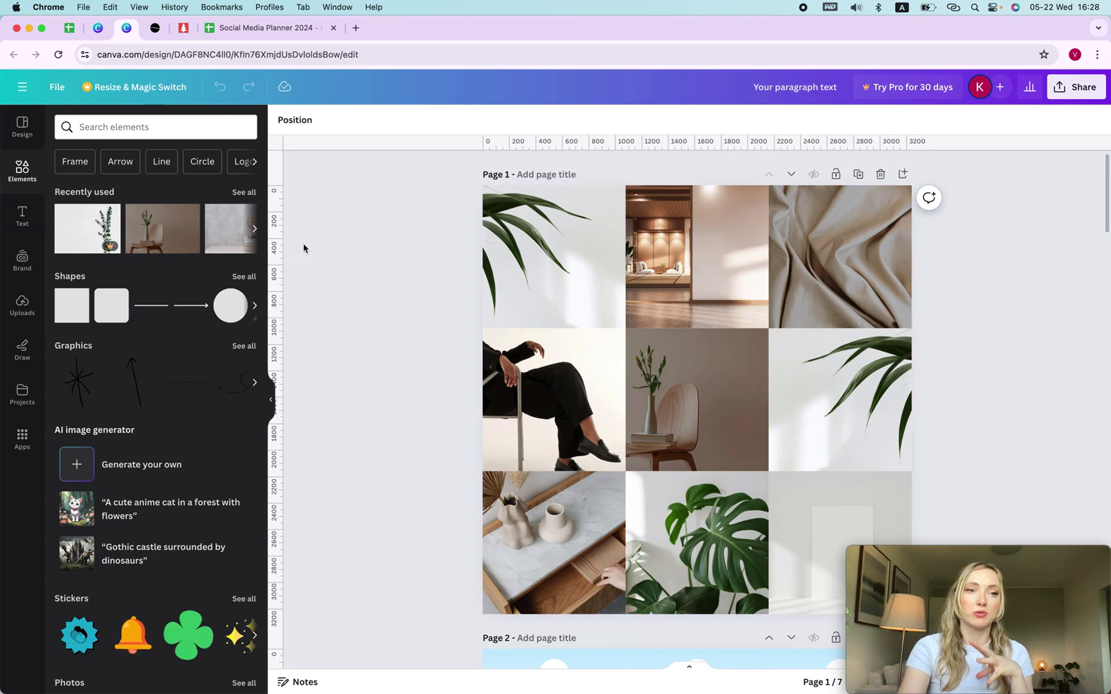
drag(195, 239, 585, 236)
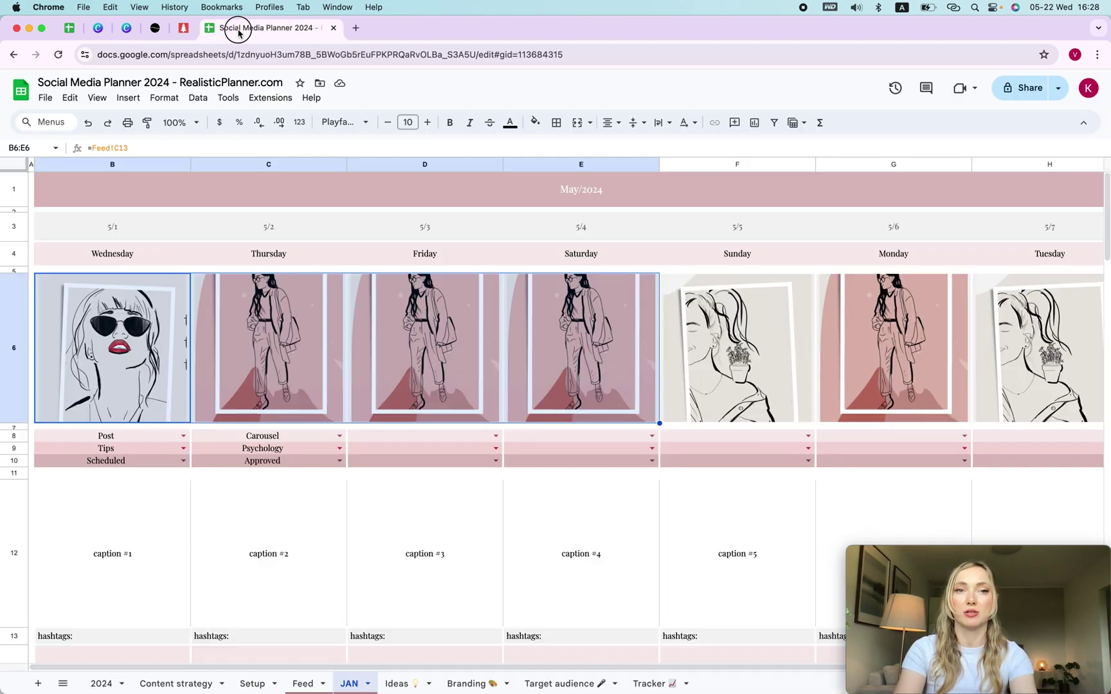
Step: Return to the Social Media Planner spreadsheet and undo the paste over A11:C13 on the Feed sheet
click(239, 31)
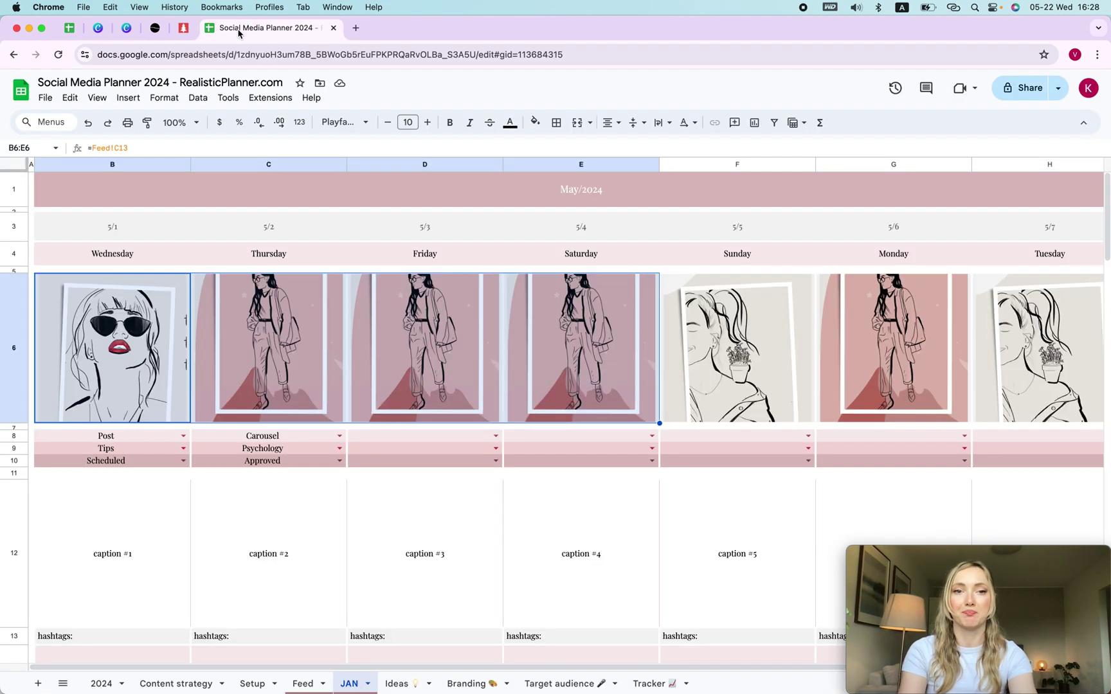
key(alt+Up)
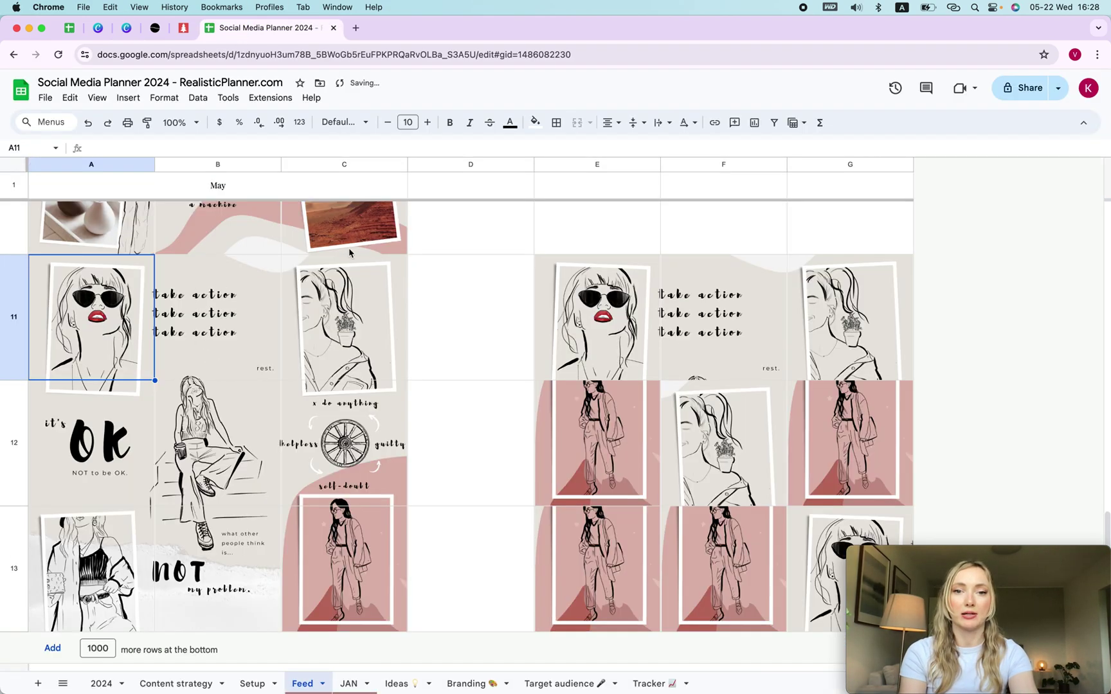
drag(107, 282, 316, 539)
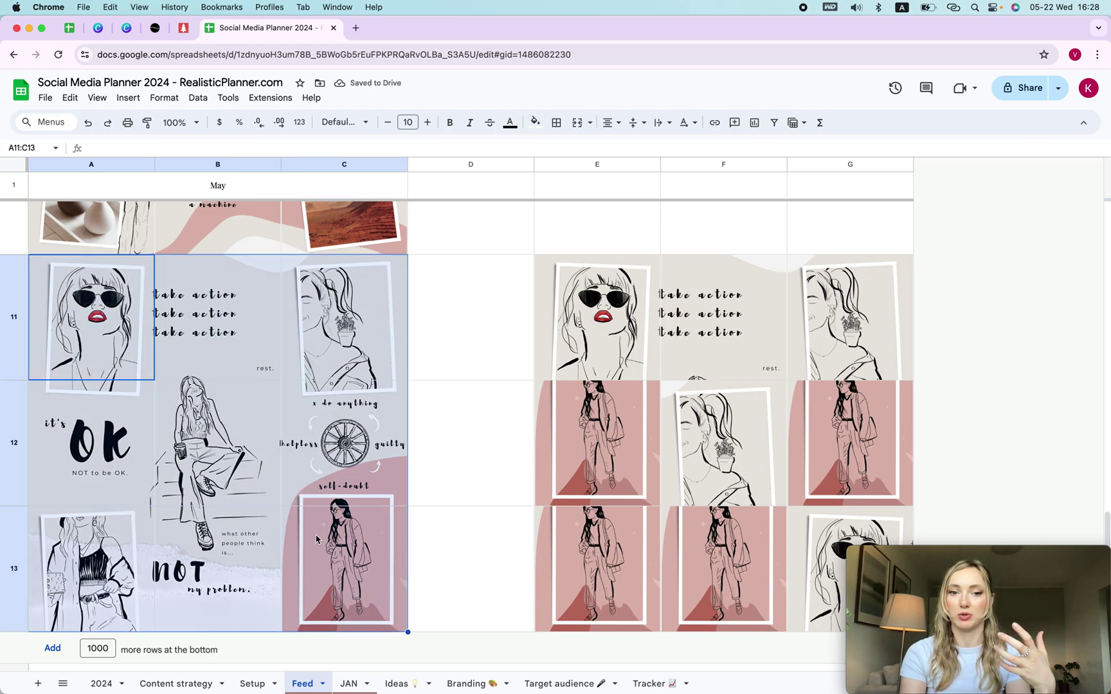
Step: Set the status of the Wednesday 5/1 post on the JAN sheet to Needs to be checked
click(356, 680)
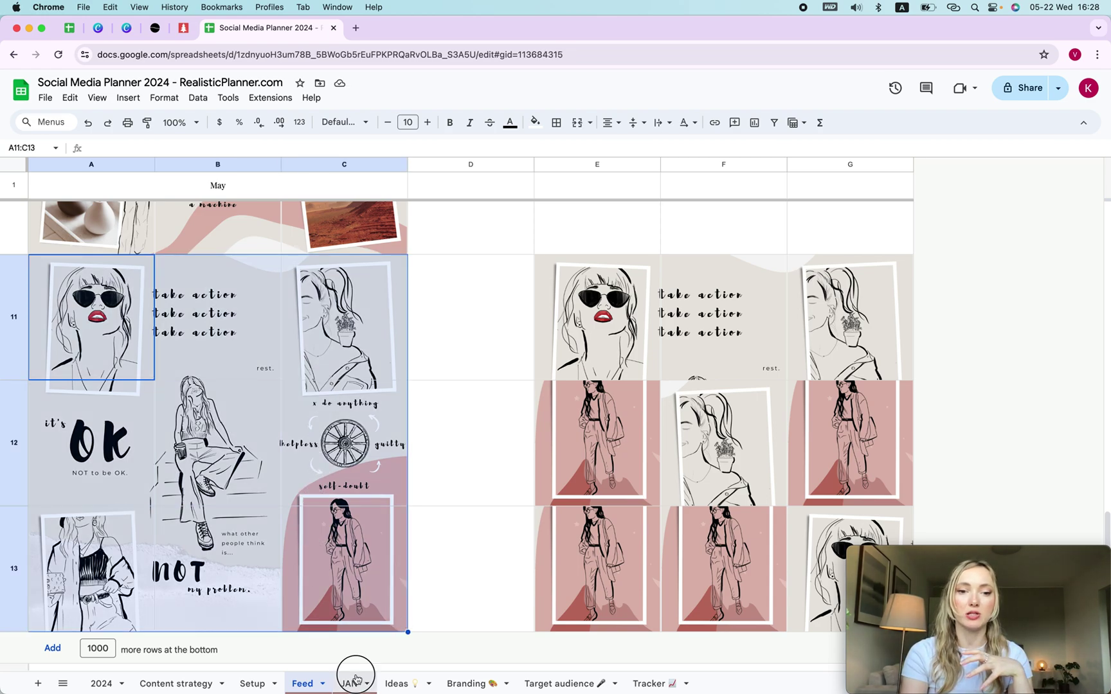
click(862, 371)
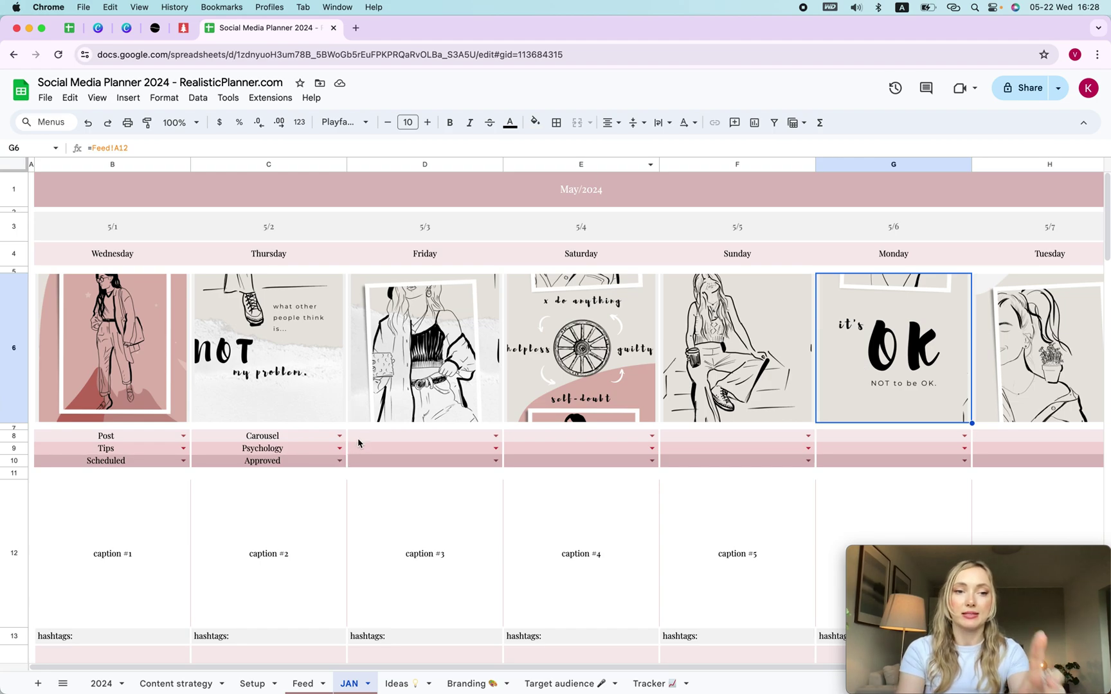
click(180, 460)
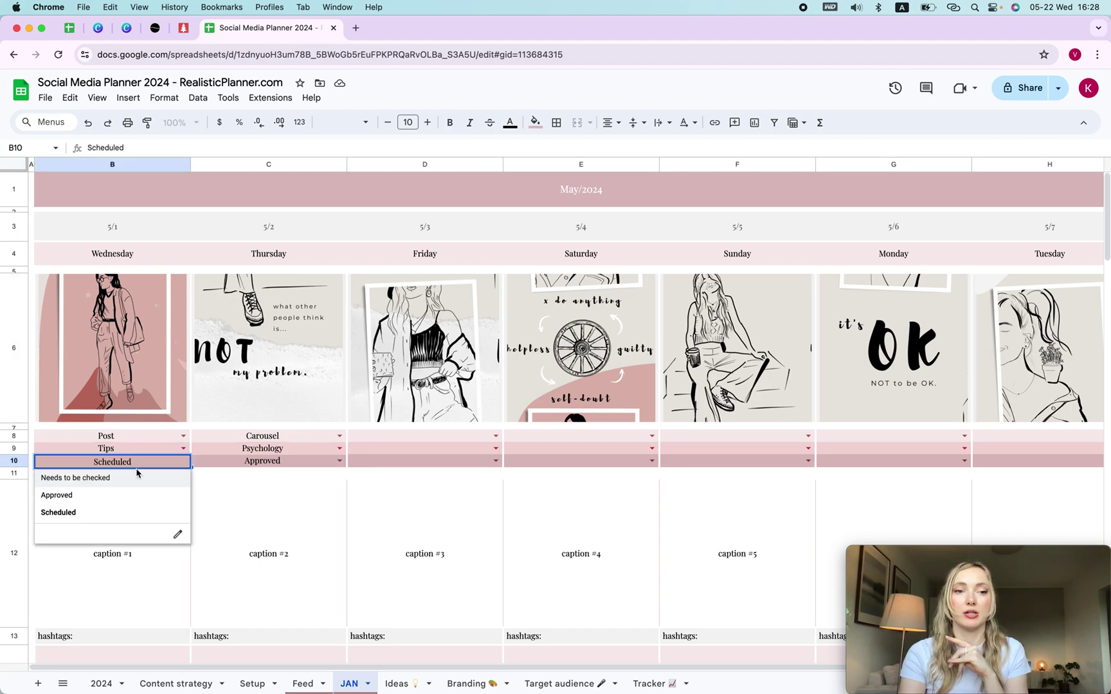
click(74, 482)
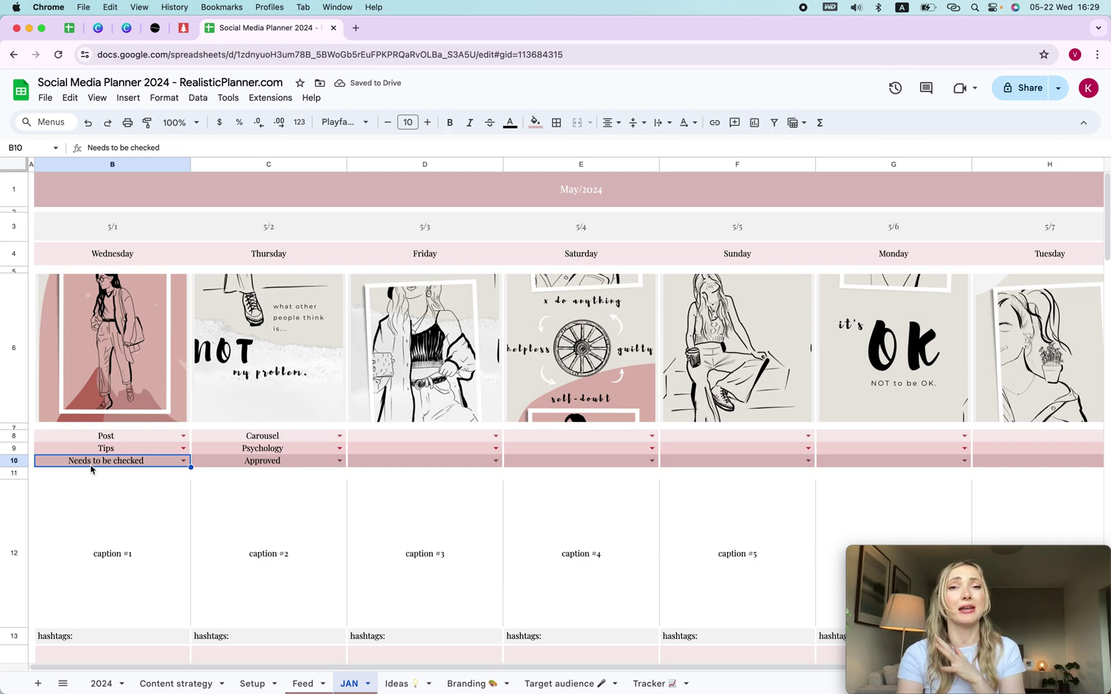
Step: Change the status of the Wednesday 5/1 post on the JAN sheet to Approved, followed by Scheduled
click(183, 461)
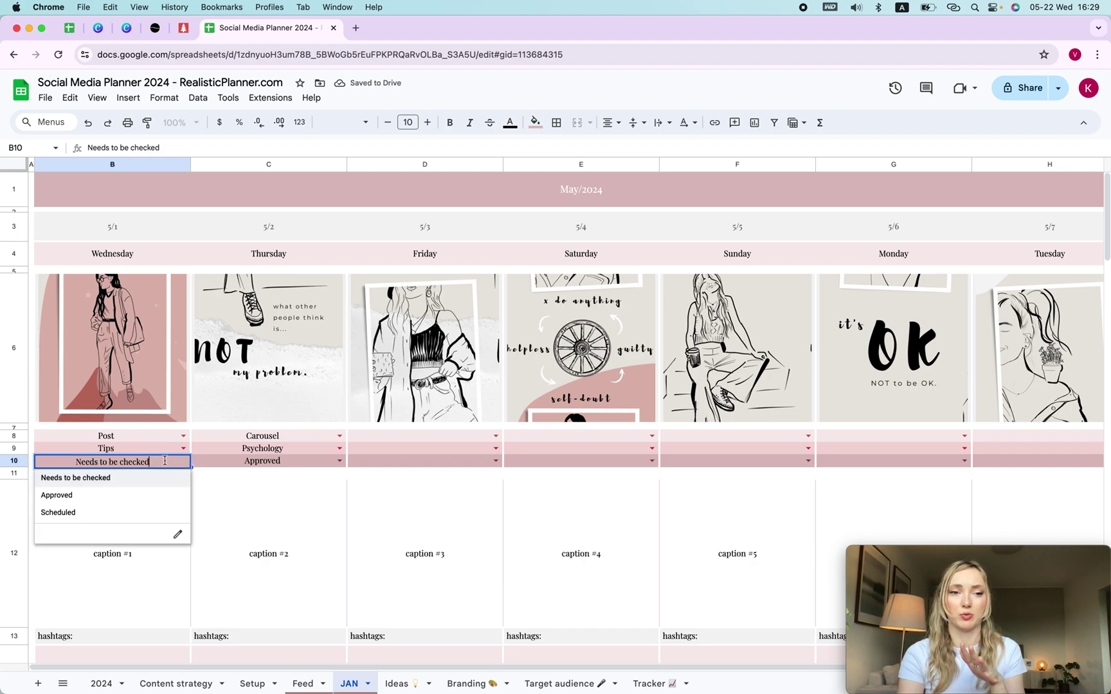
click(57, 497)
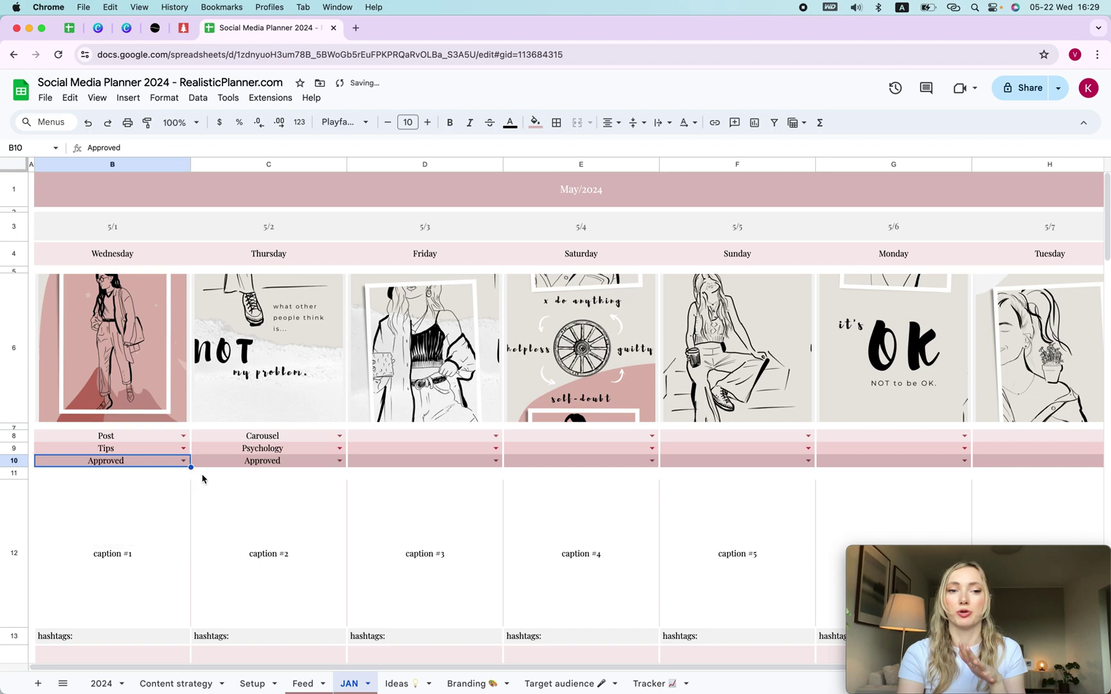
click(182, 463)
click(84, 513)
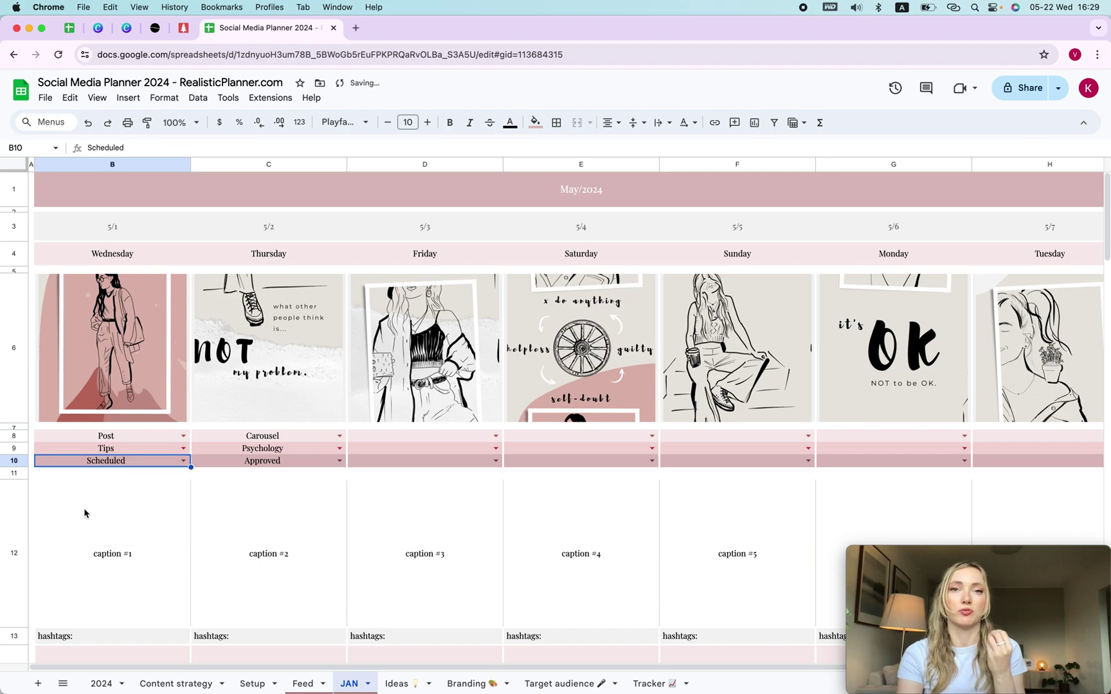
Step: Review the available post type, content pillar and status options for the Wednesday 5/1 post
click(183, 461)
click(183, 449)
click(183, 436)
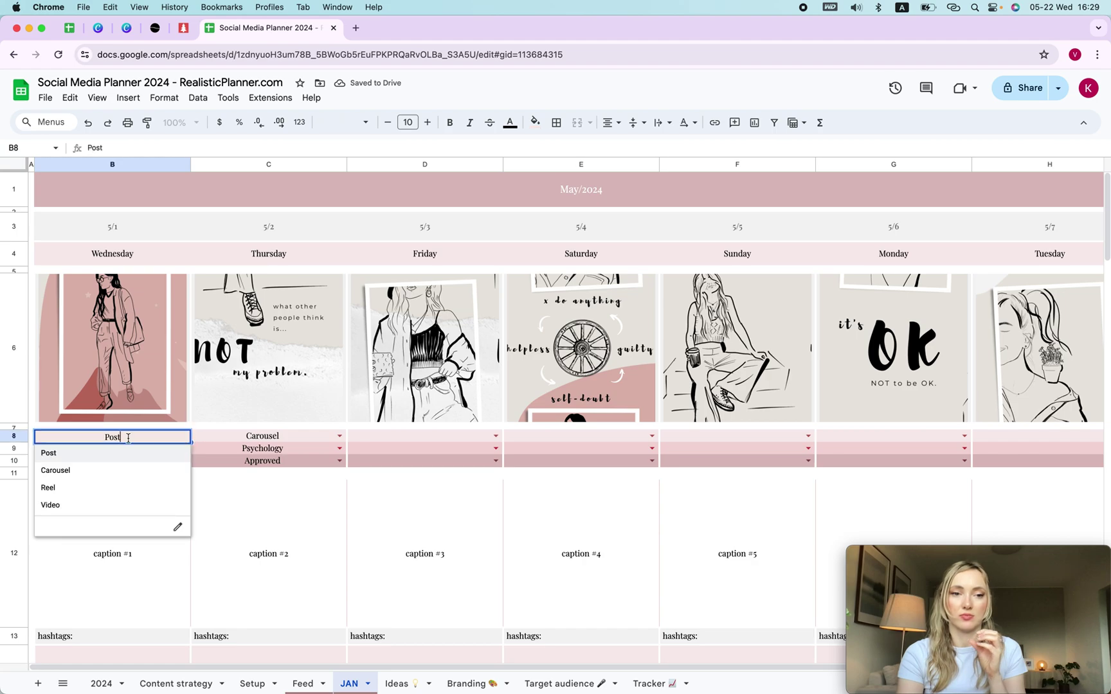
click(268, 448)
click(122, 437)
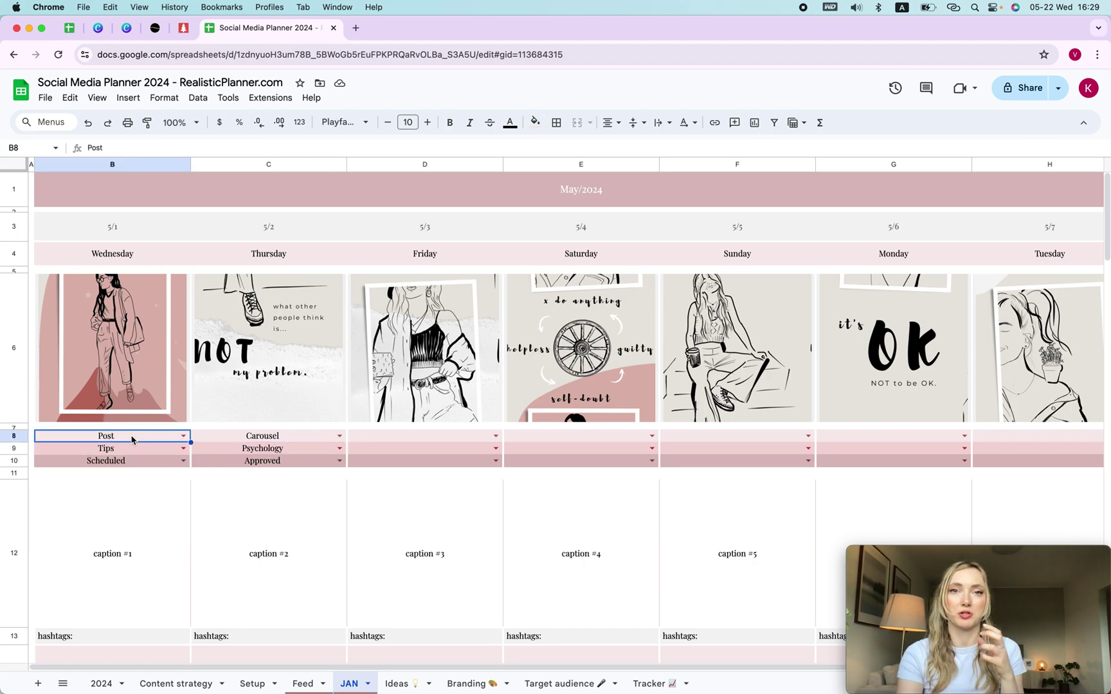
click(158, 450)
click(184, 448)
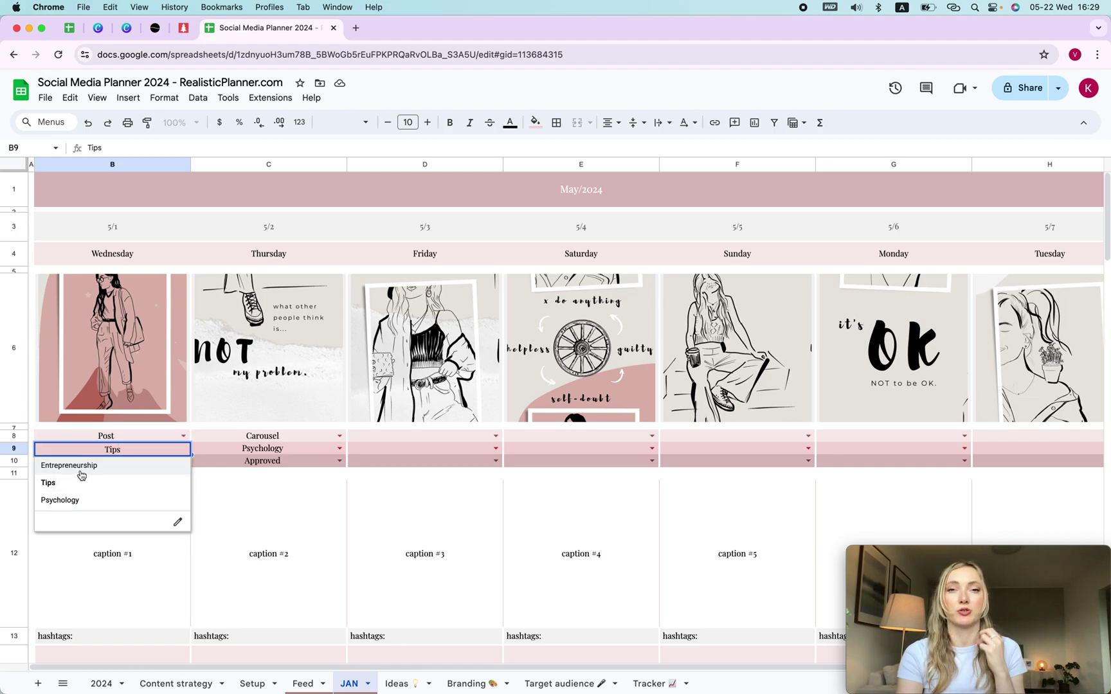
click(237, 438)
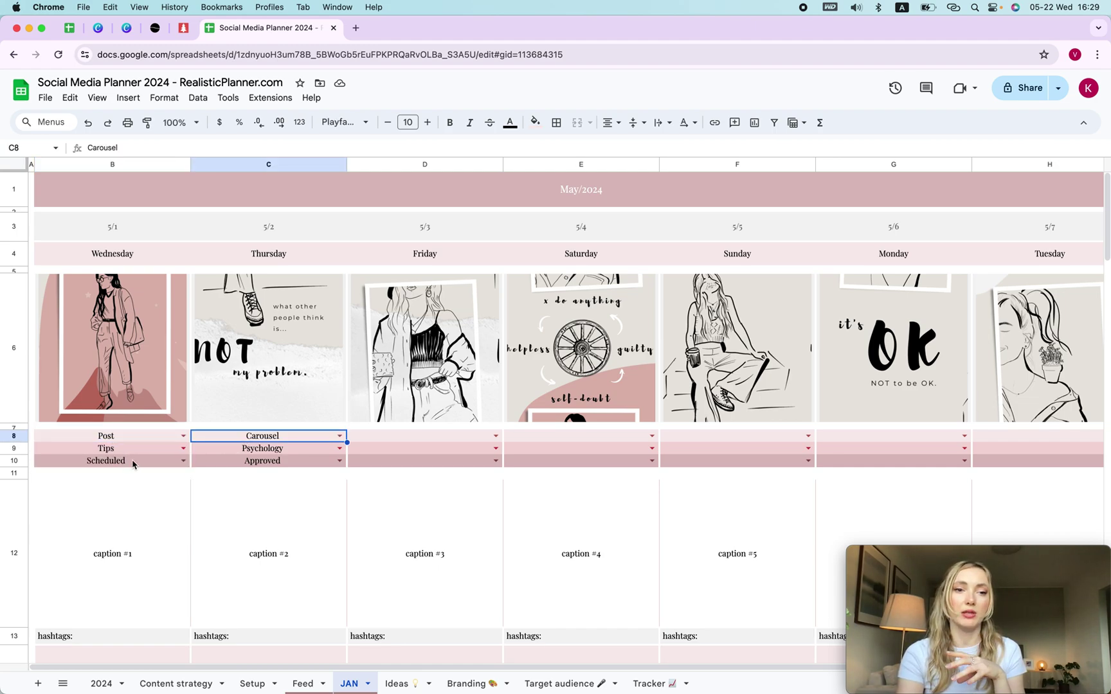
click(104, 462)
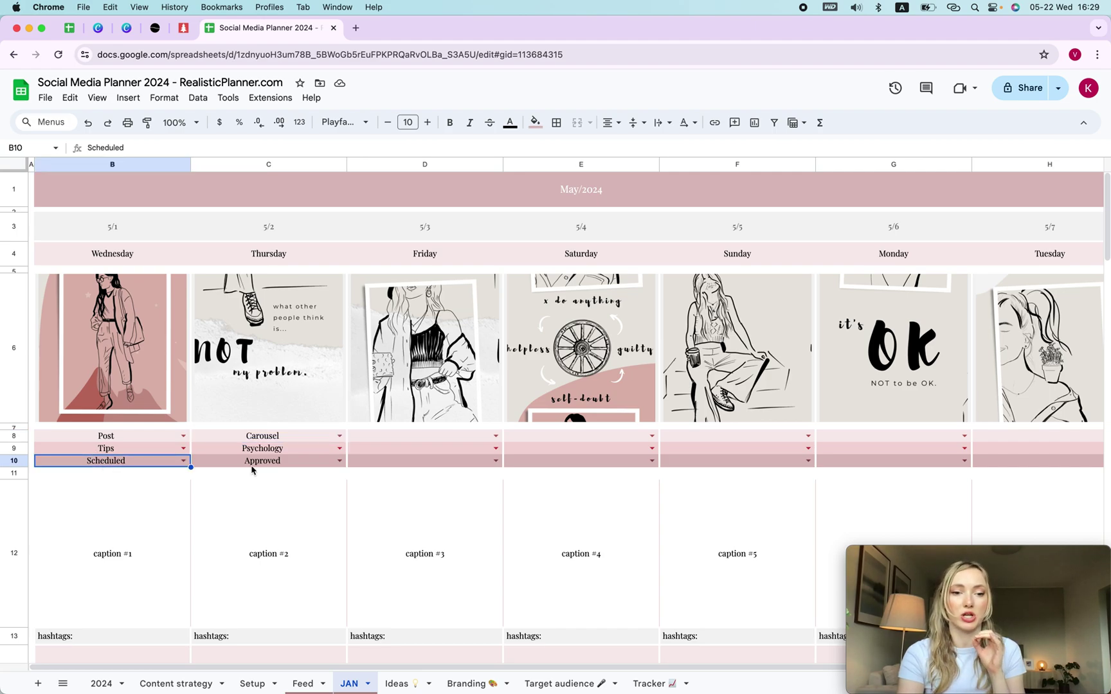
Step: Examine the Post type, Content pillars and Plan lists on the Setup sheet
click(252, 683)
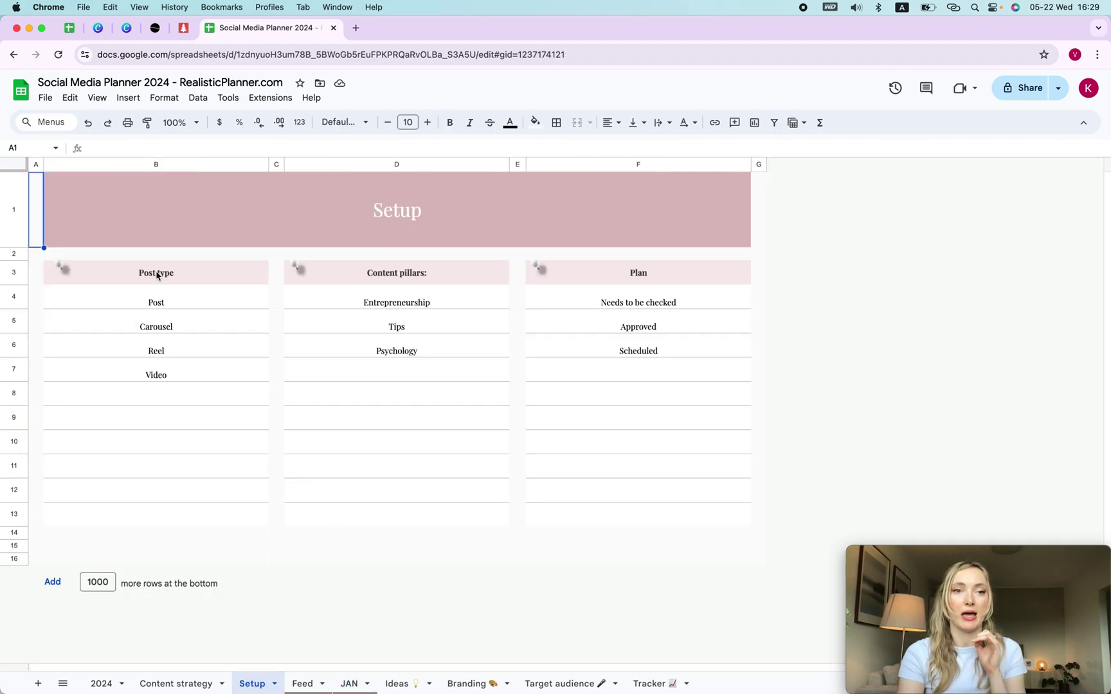
click(157, 275)
drag(161, 299, 183, 514)
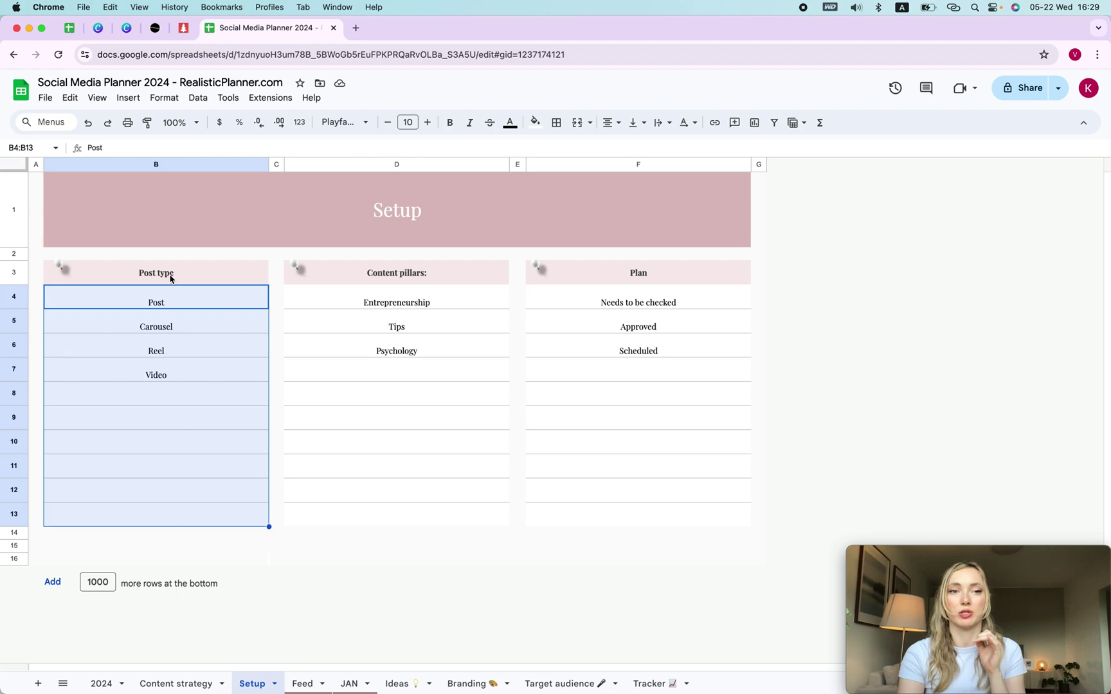
click(148, 278)
click(367, 275)
click(692, 281)
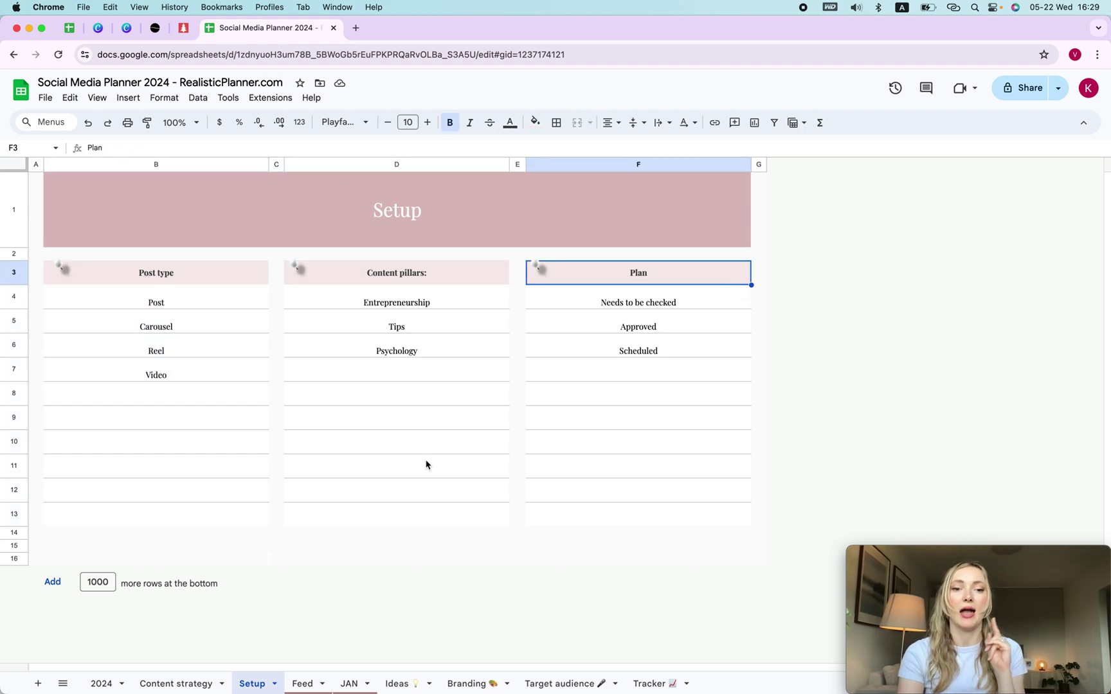
Step: Duplicate the JAN sheet and rename the duplicate as FEB
click(351, 683)
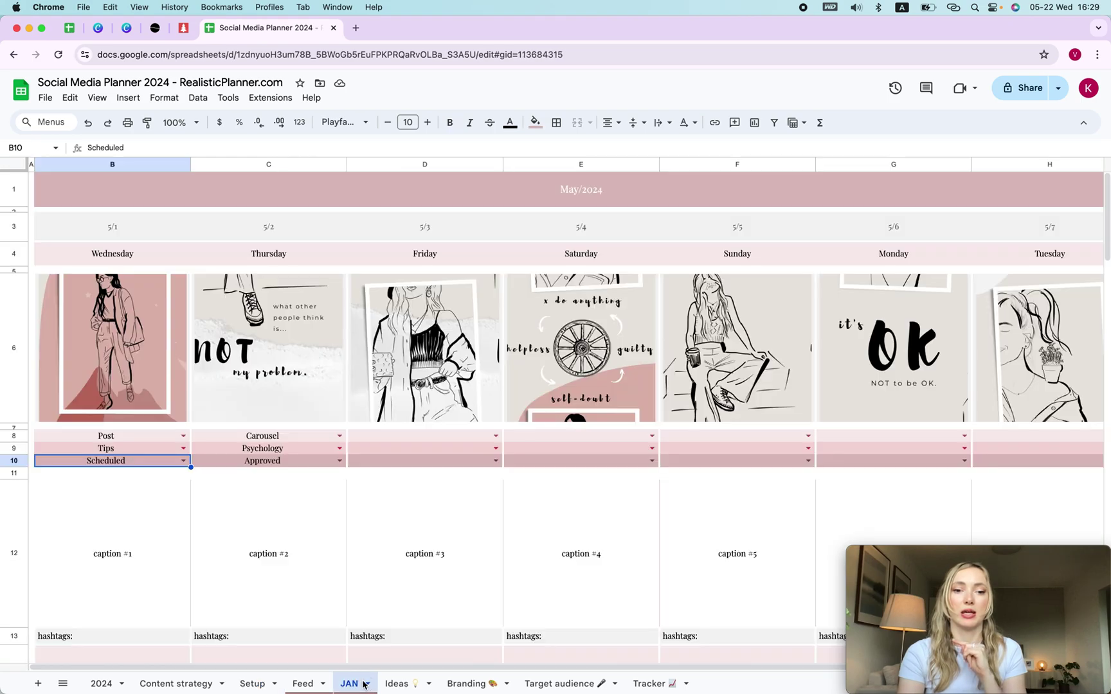
click(368, 684)
click(372, 488)
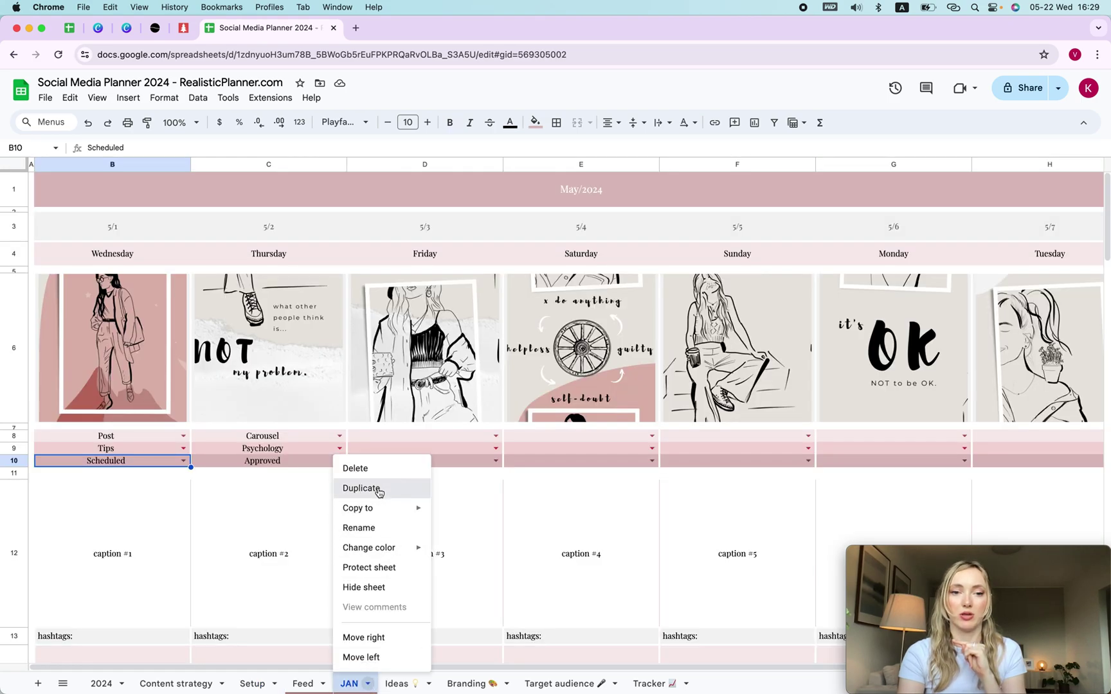
double_click(407, 683)
text(FEB)
key(Return)
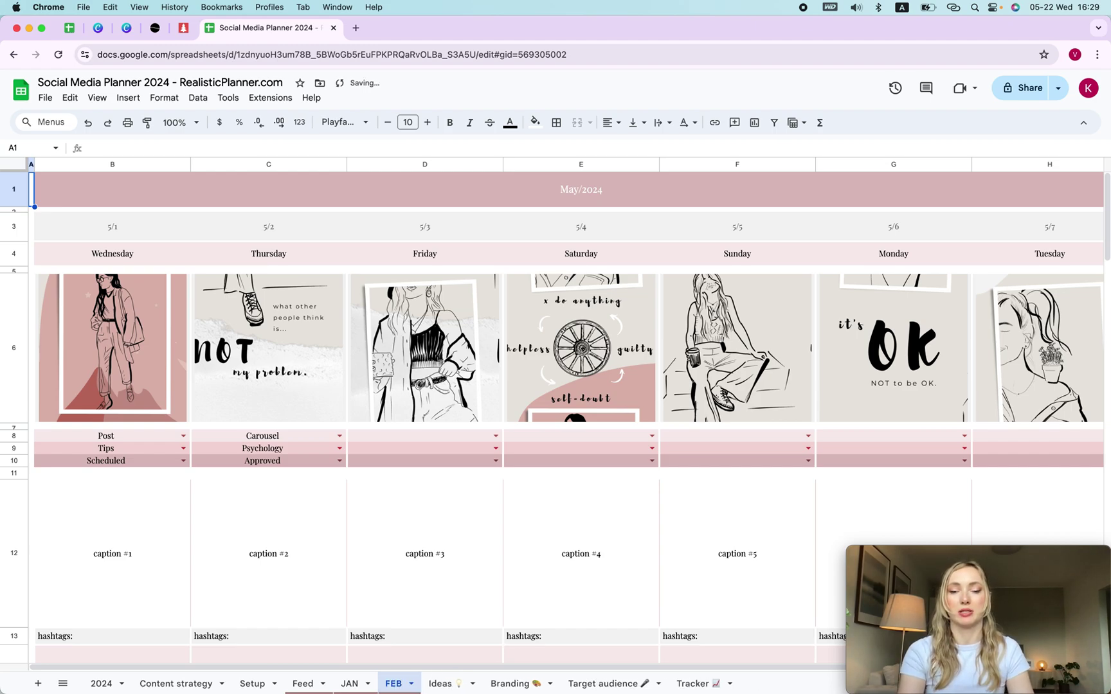
Step: Set the month date in the duplicated sheet's header to 6/1/2024 and rename the sheet as JUN
double_click(557, 189)
click(615, 222)
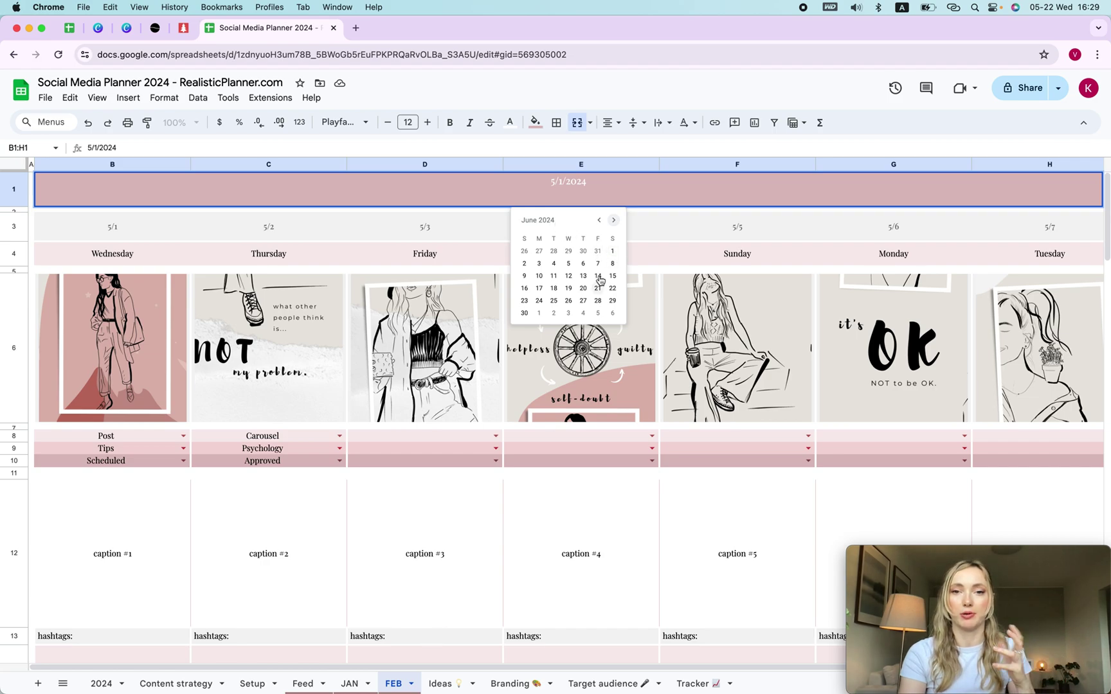
click(612, 251)
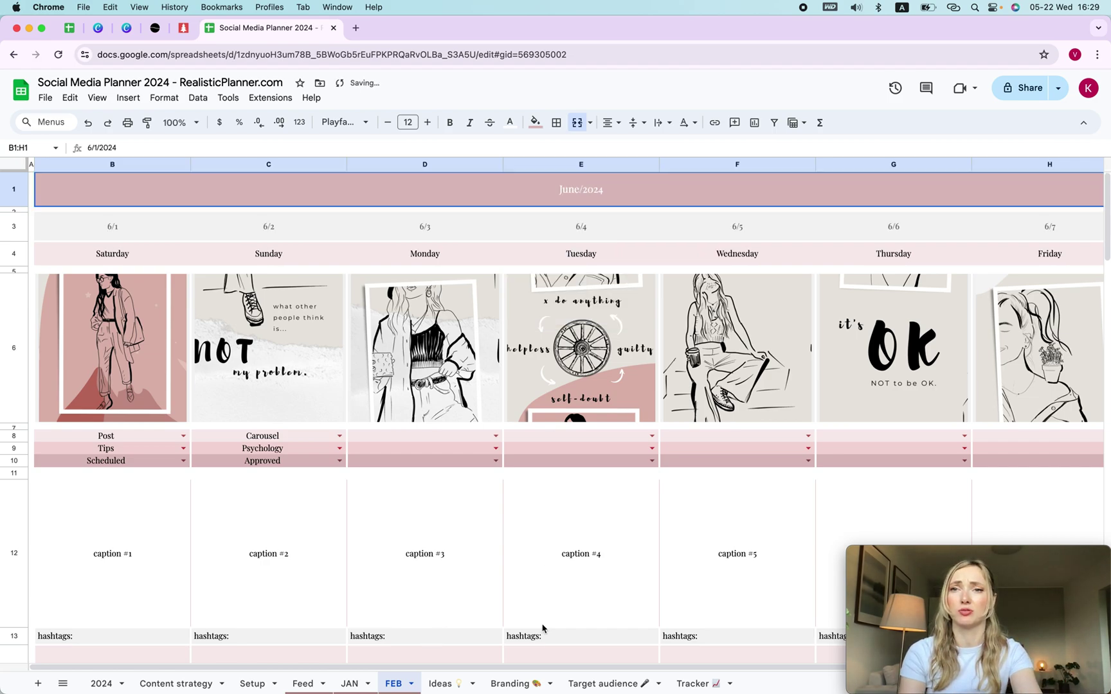
text(JUN)
key(Return)
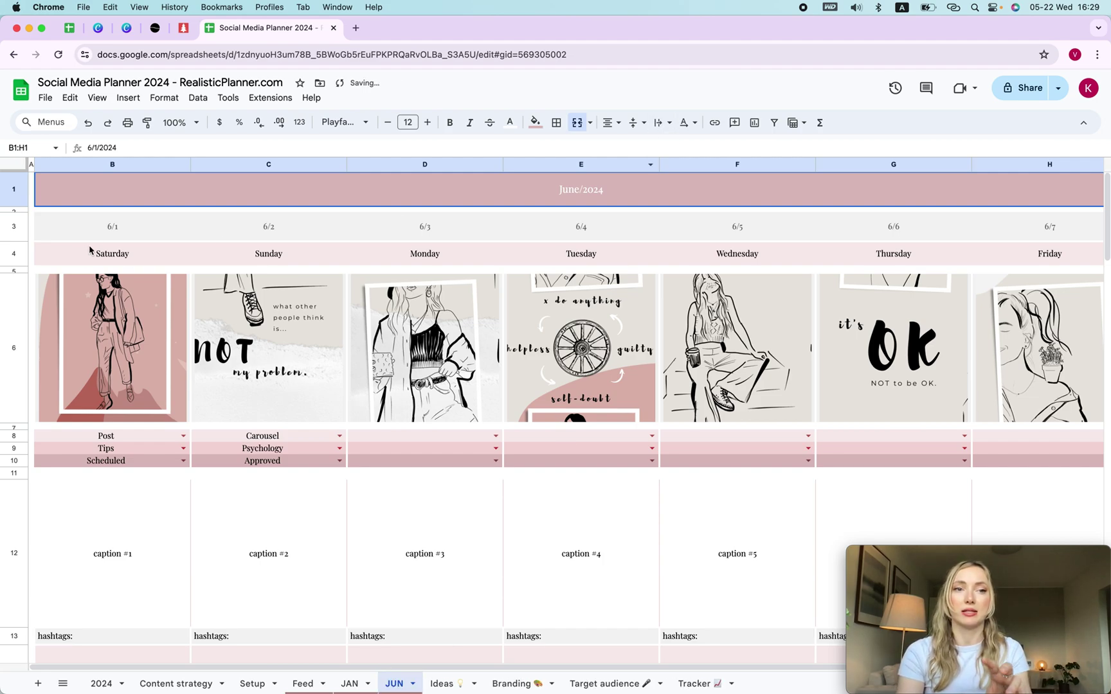
click(117, 235)
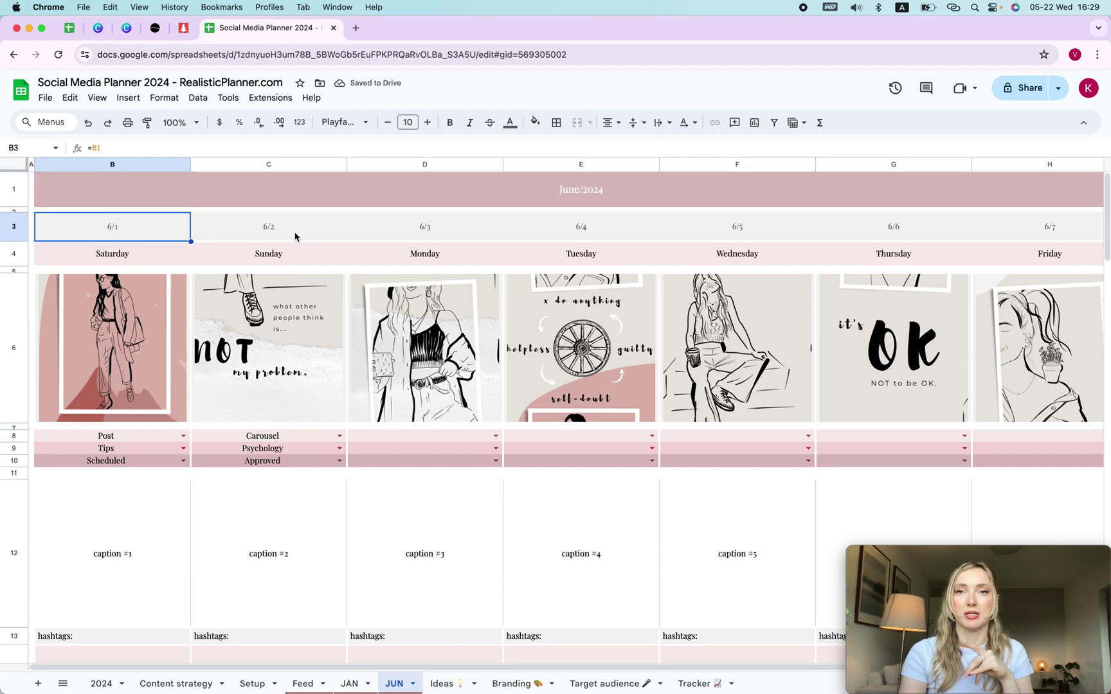
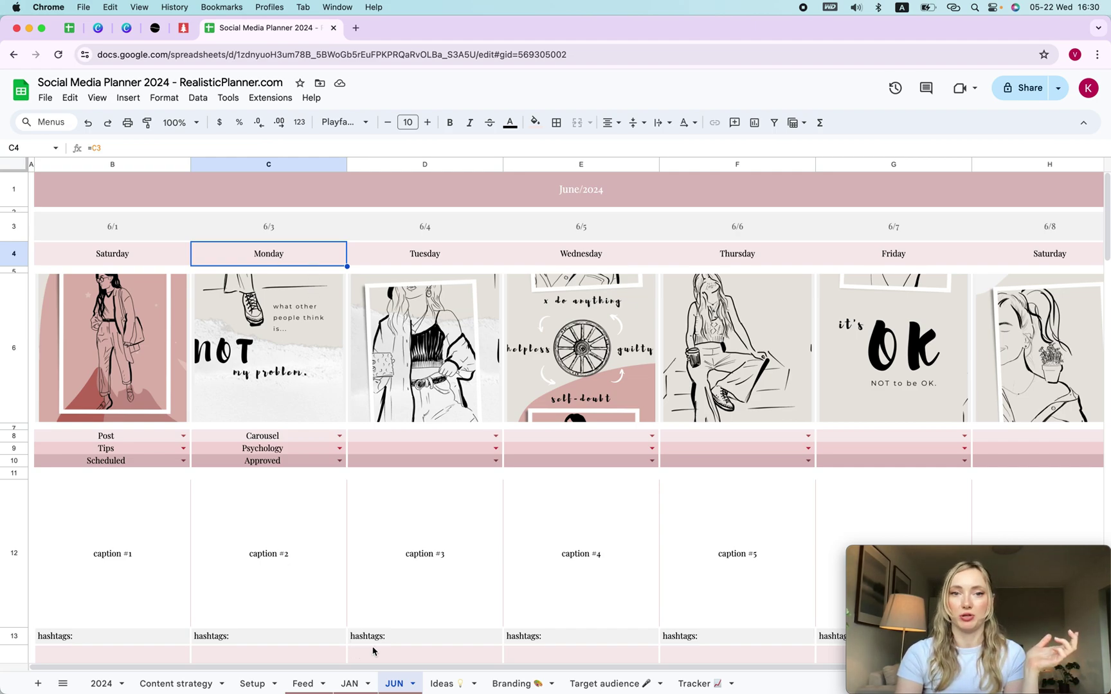
Step: Compare the May plan on the JAN sheet with the June plan on the JUN sheet
click(349, 683)
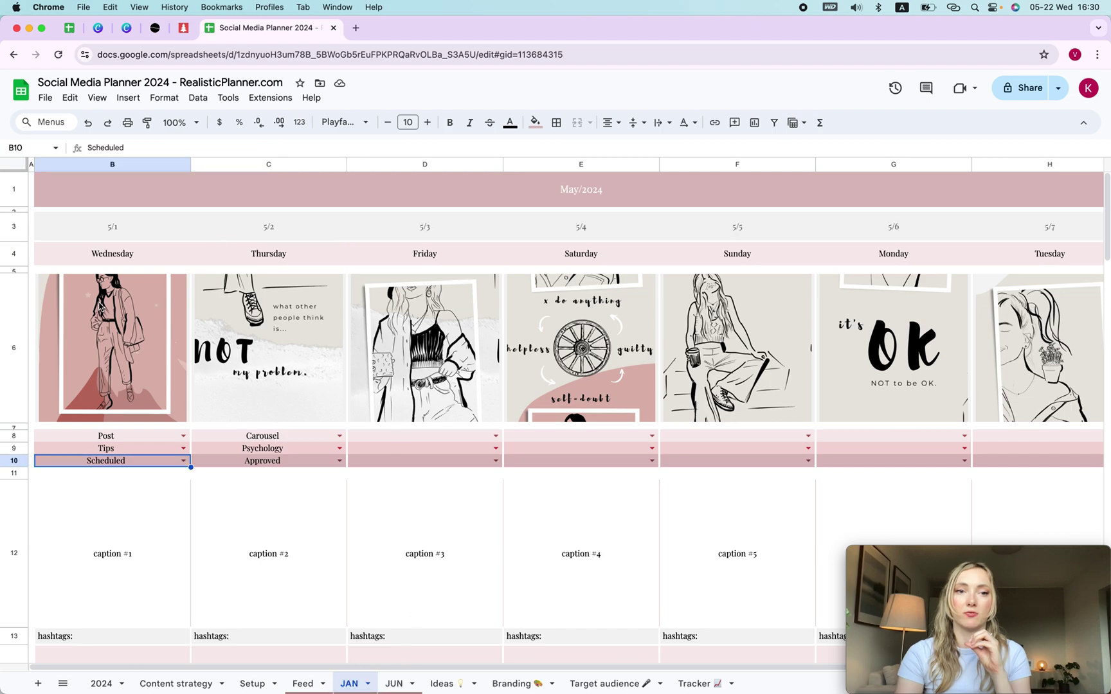
click(395, 686)
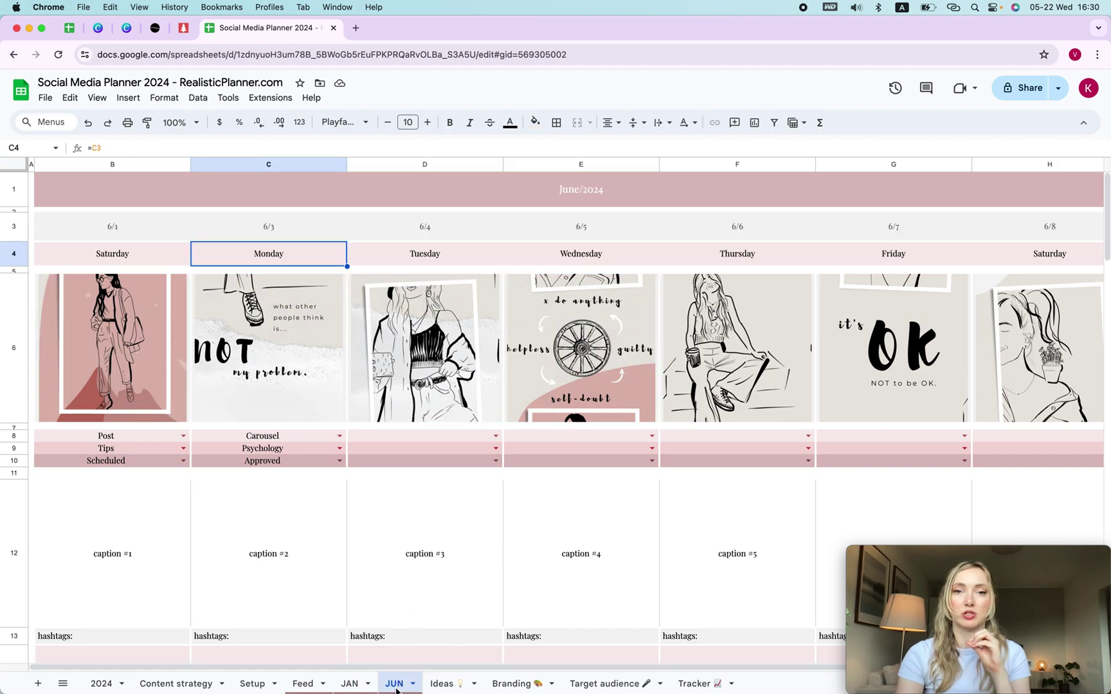
click(376, 685)
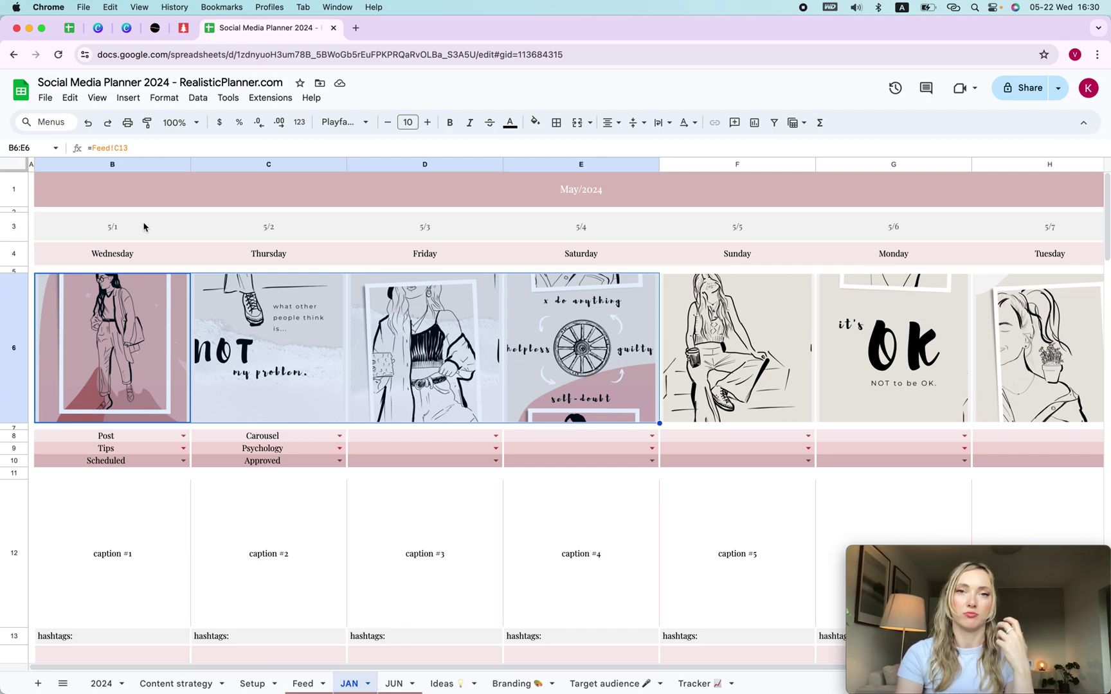
Step: Make a copy of the whole spreadsheet named "JUN 2024 - RealisticPlanner.com" in My Drive
click(45, 101)
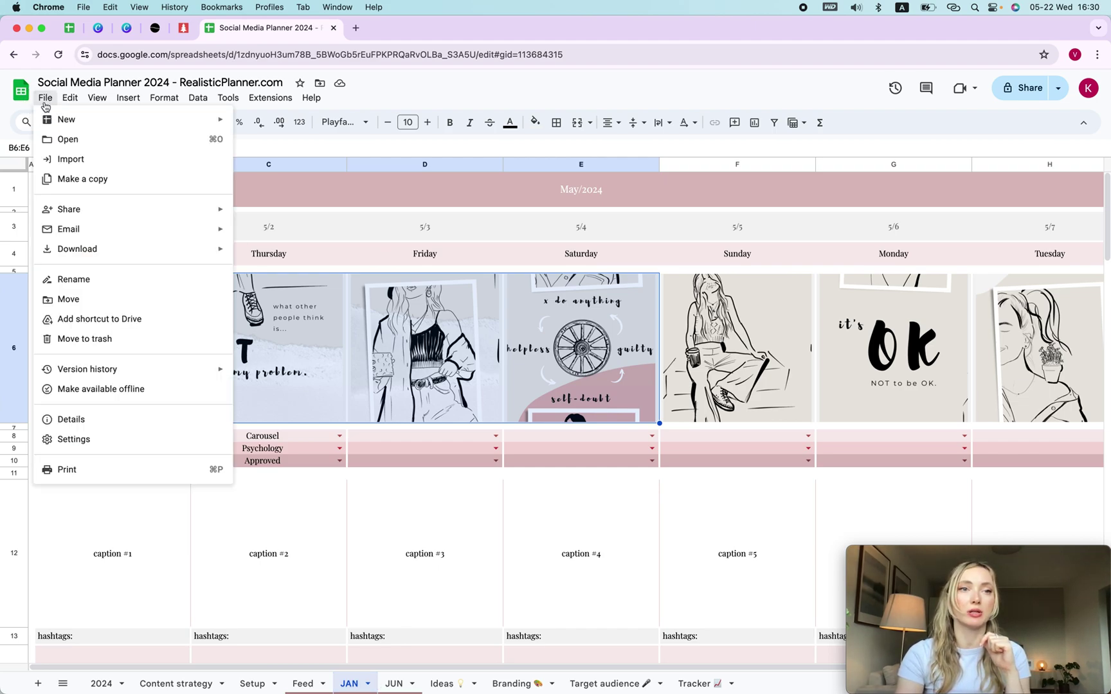
click(99, 179)
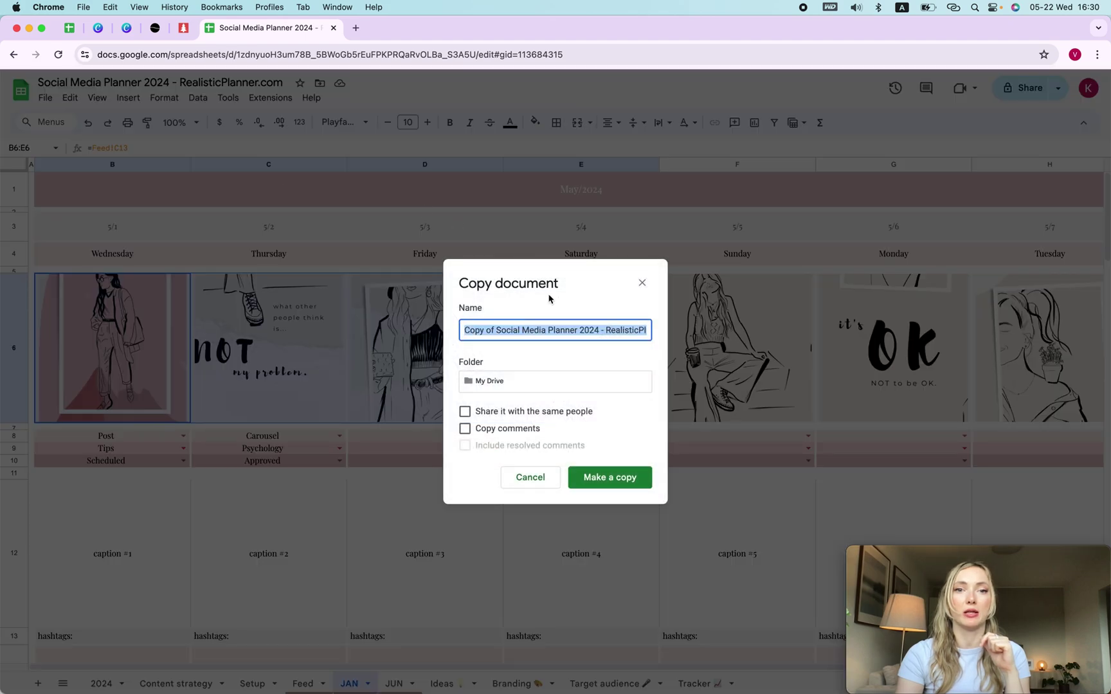
click(517, 331)
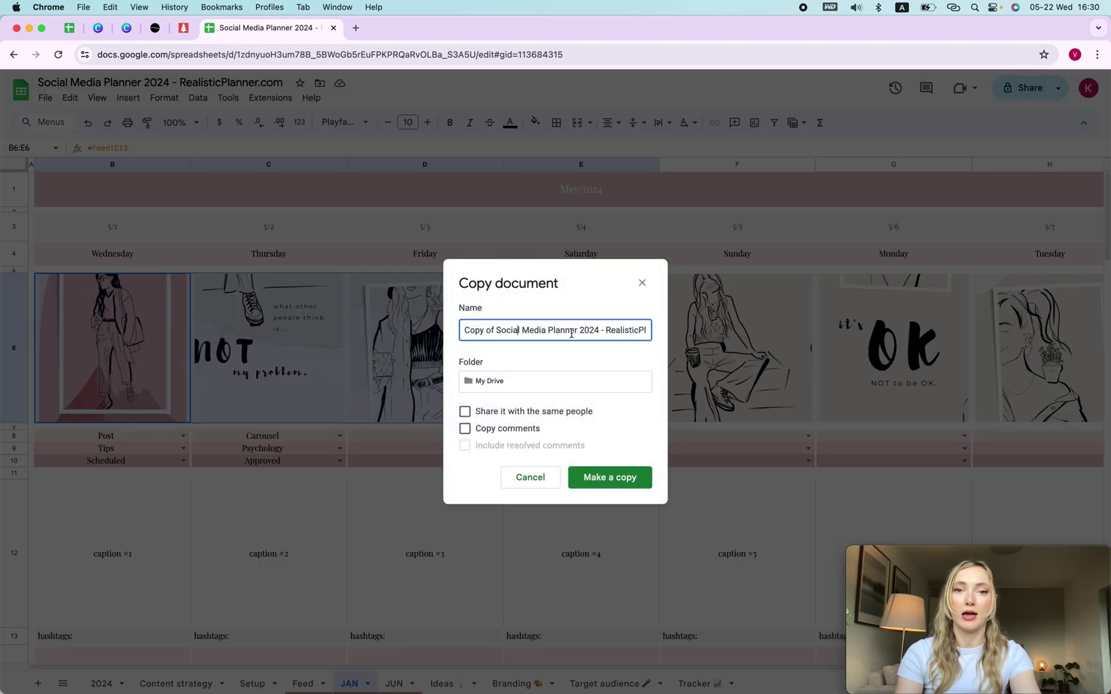
drag(570, 331, 426, 326)
key(BackSpace)
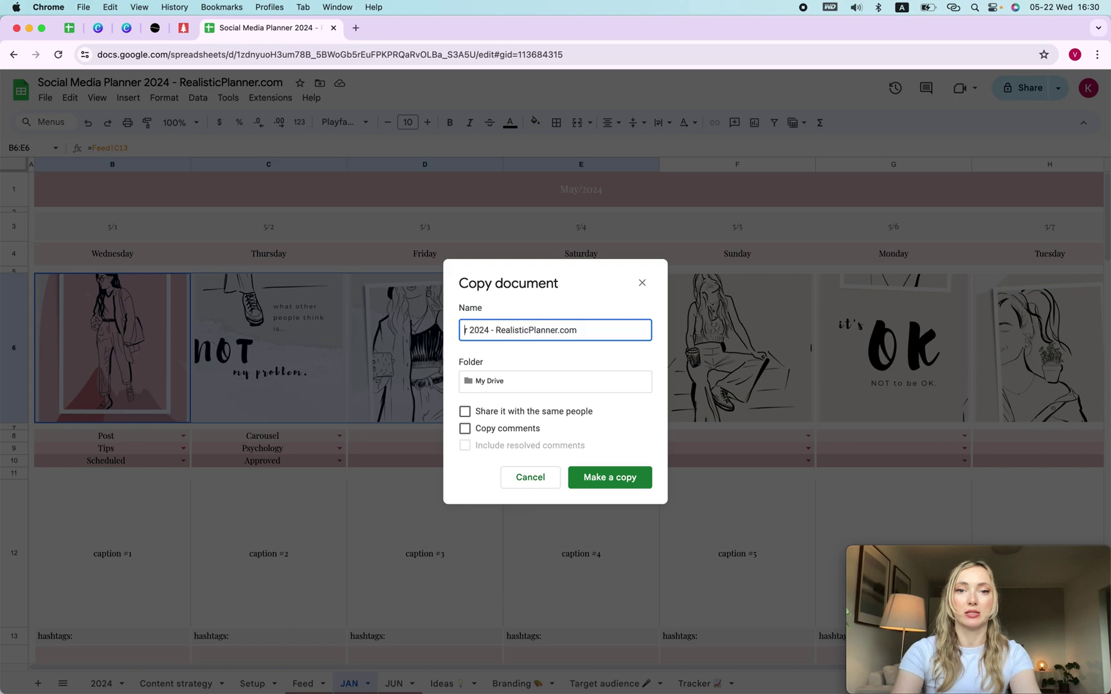
key(Delete)
text(JUN)
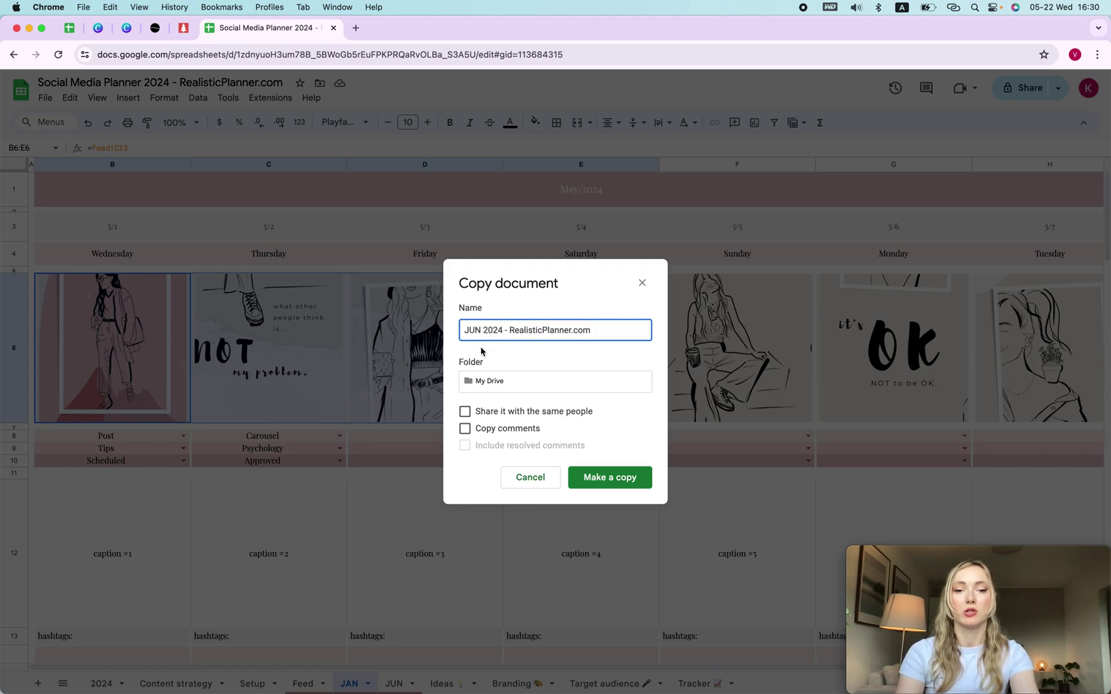
click(609, 477)
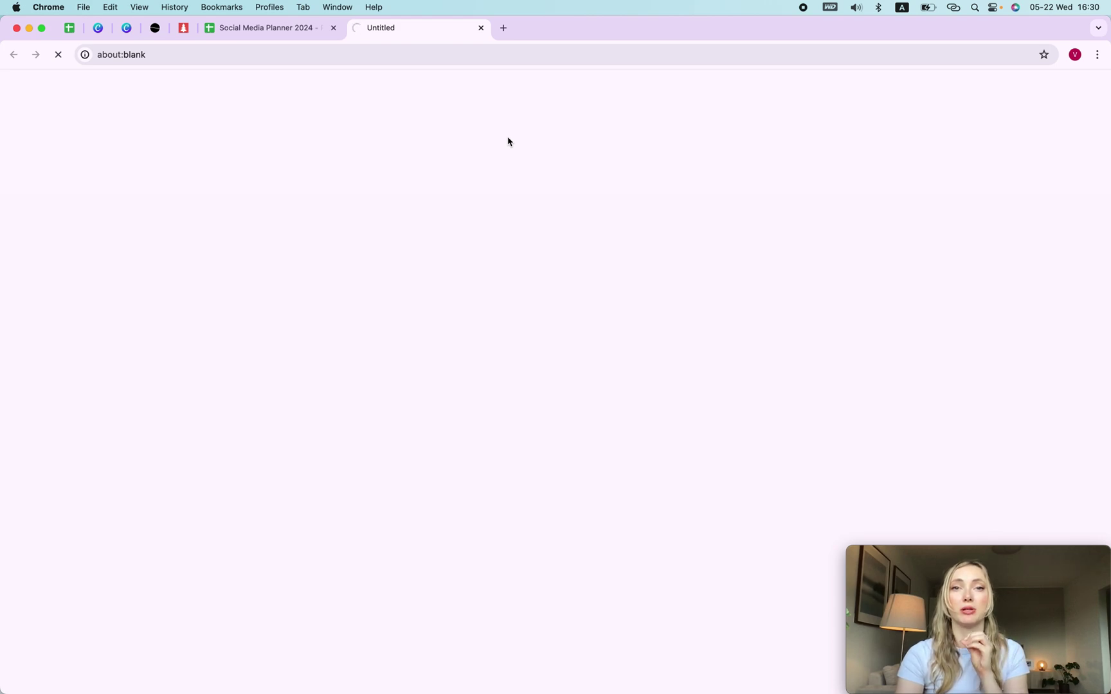
Step: Return to the original spreadsheet and rename it as "OG Social Media Planner 2024 - RealisticPlanner.com"
click(280, 32)
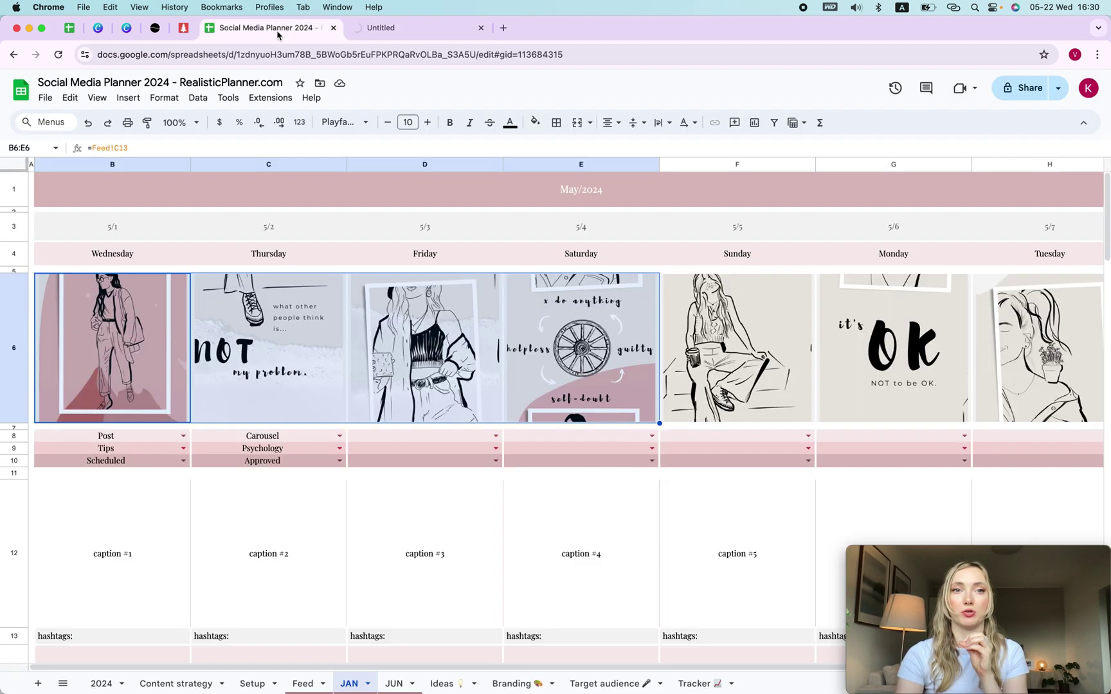
click(37, 82)
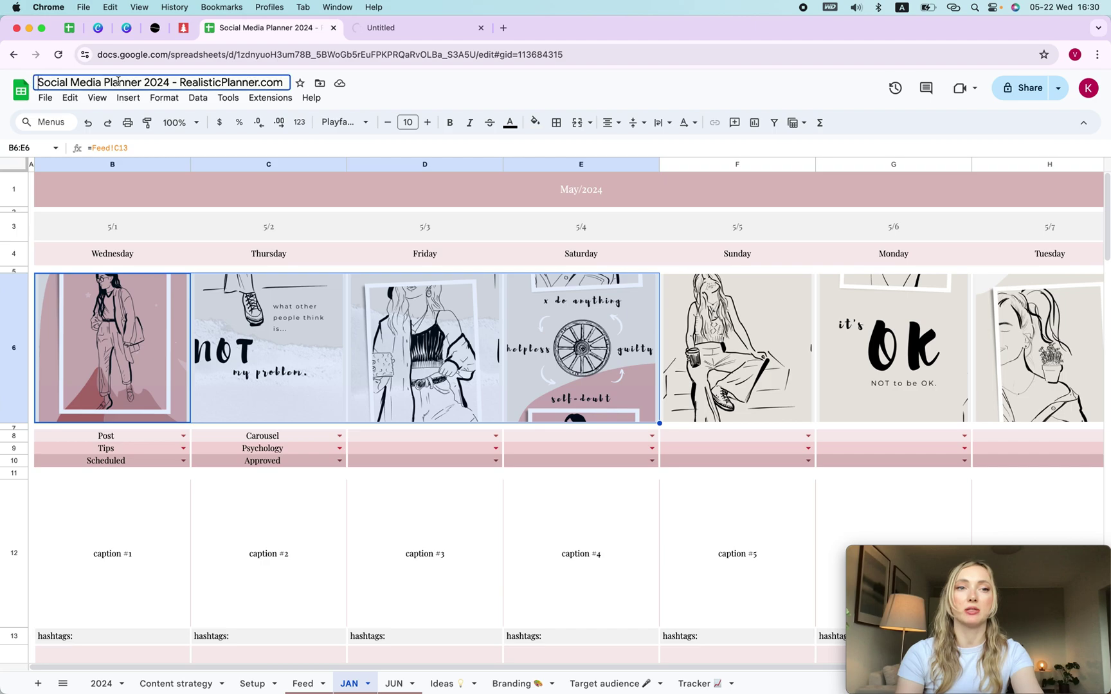
text(OG)
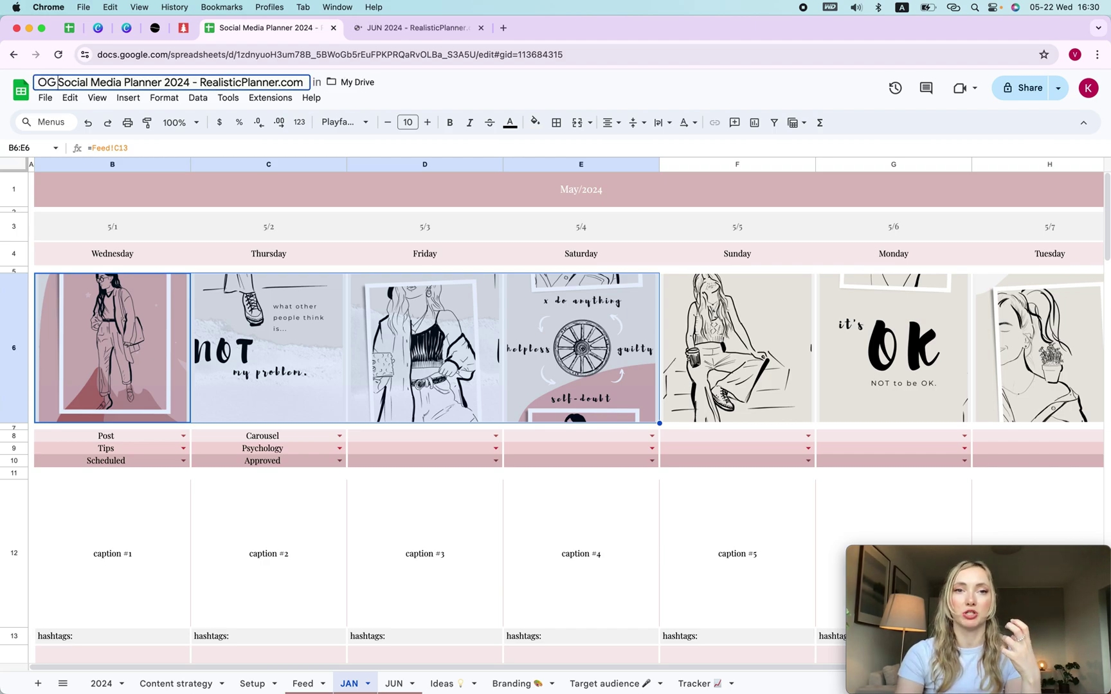
Step: Share the "JUN 2024 - RealisticPlanner.com" copy with anyone with the link as Editor and copy its link
click(355, 31)
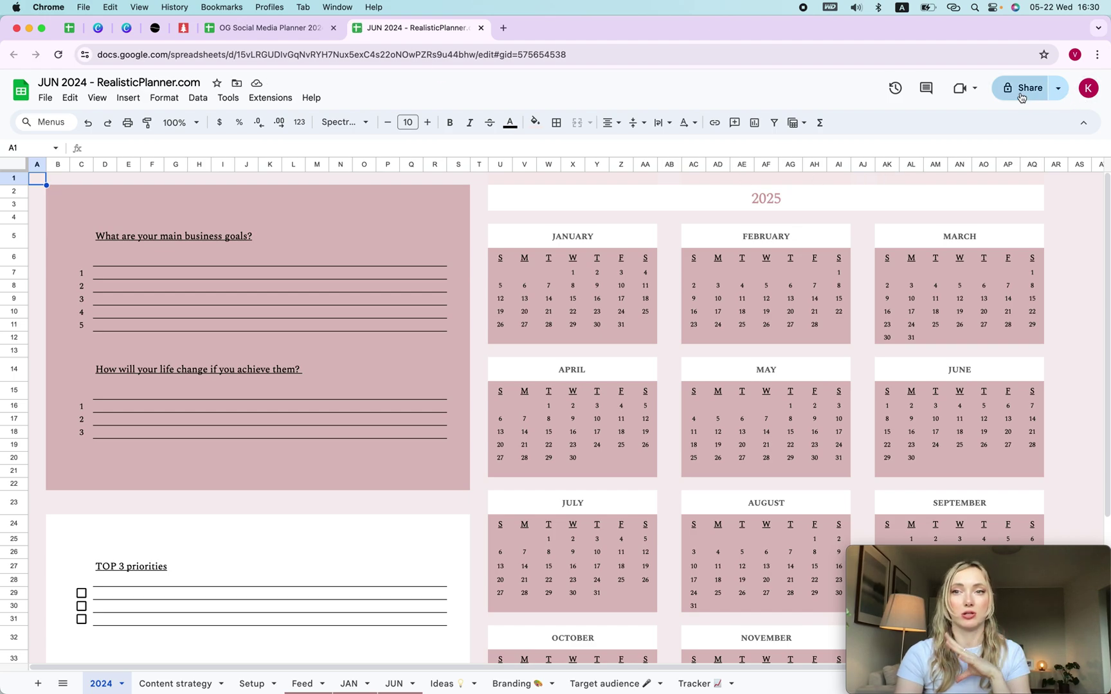
click(1021, 88)
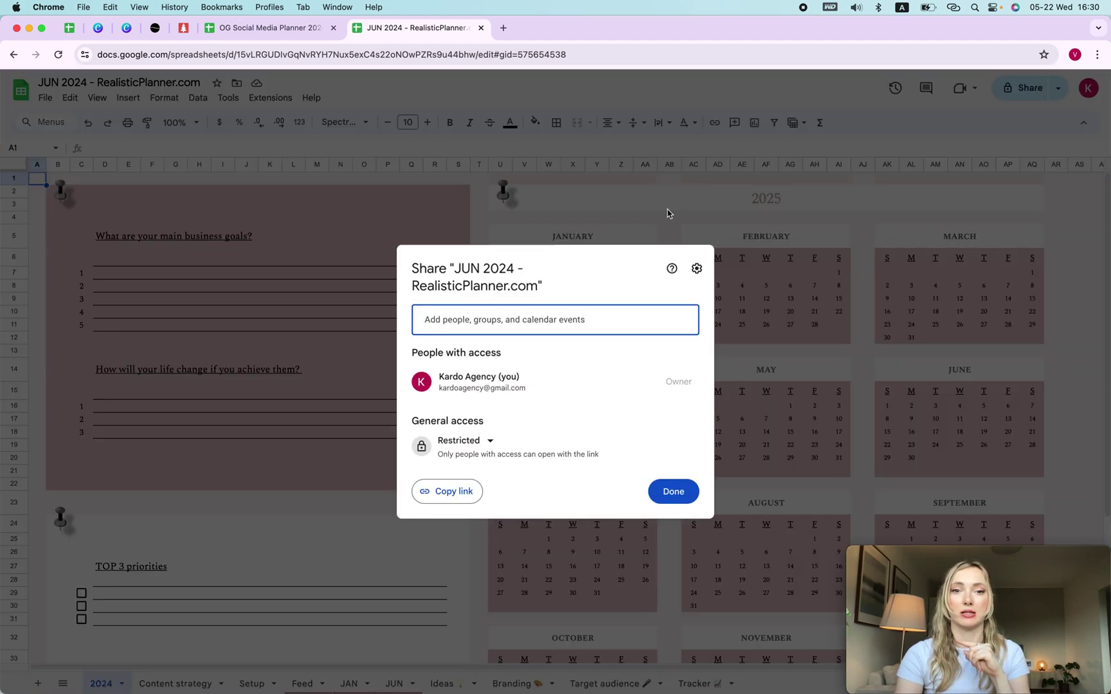
click(487, 441)
click(546, 497)
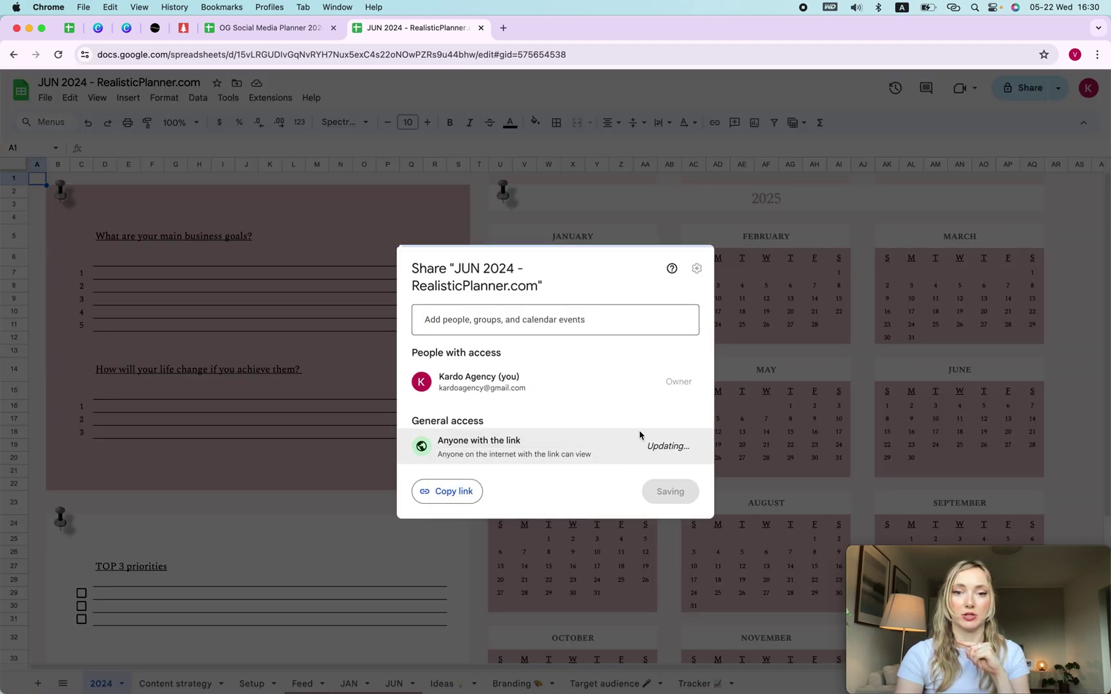
click(685, 450)
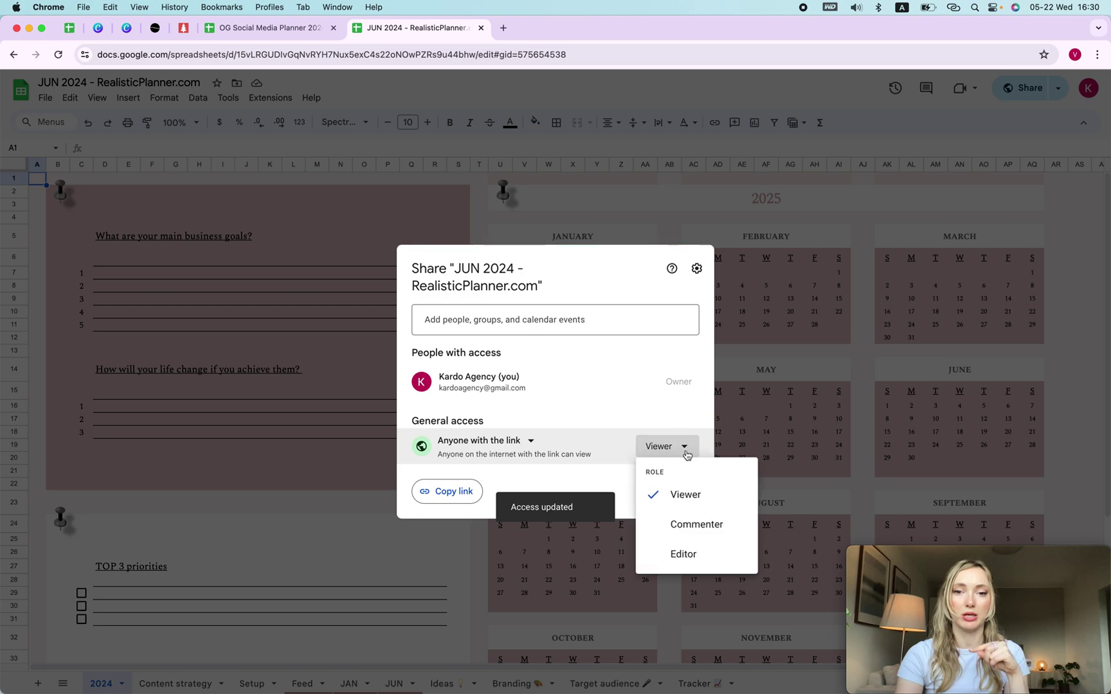
click(681, 553)
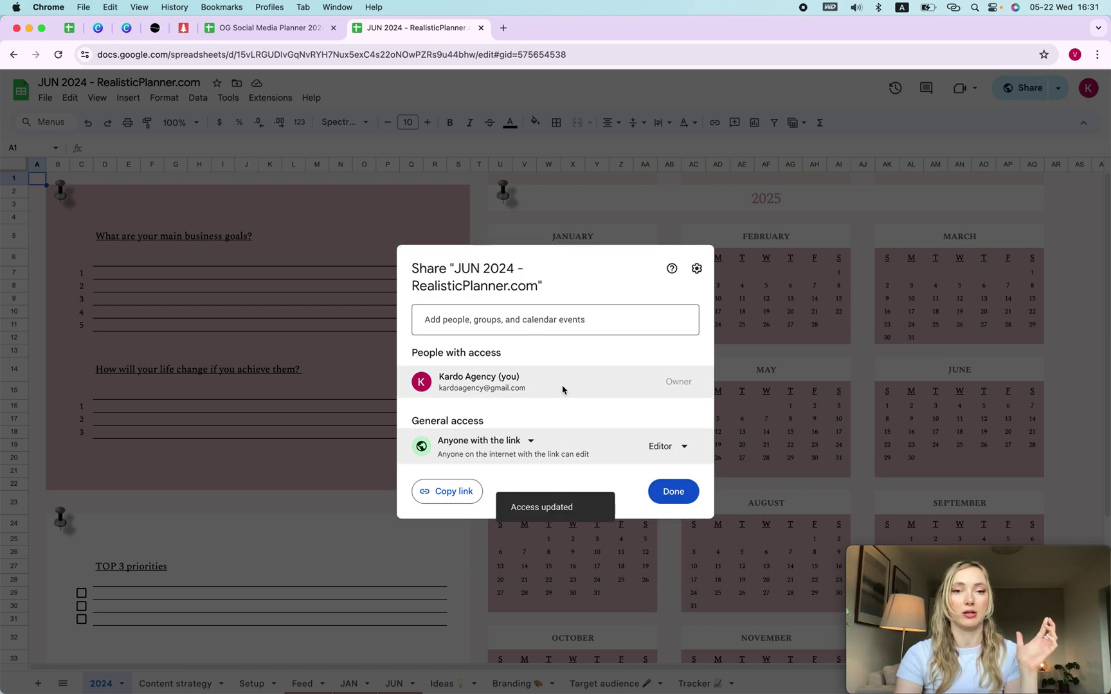
click(437, 493)
Step: Return to the OG Social Media Planner 2024 spreadsheet and add a new sheet named DRAFTS after the Tracker sheet
click(204, 29)
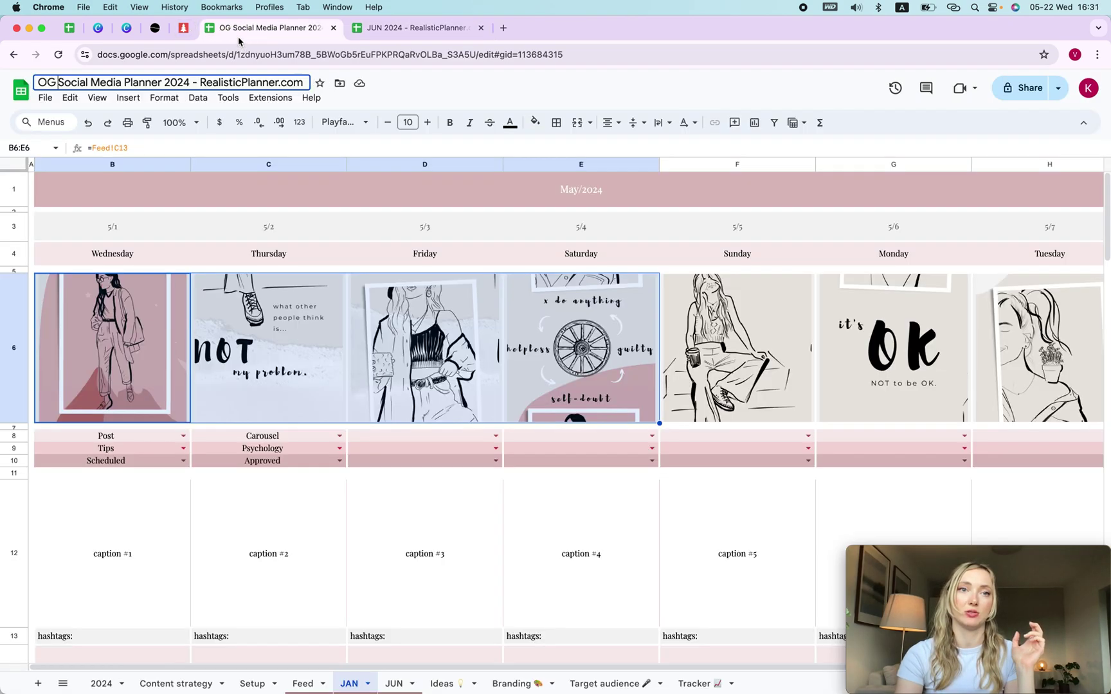
click(38, 683)
drag(409, 685, 769, 685)
double_click(770, 683)
text(DRAFTS)
key(Return)
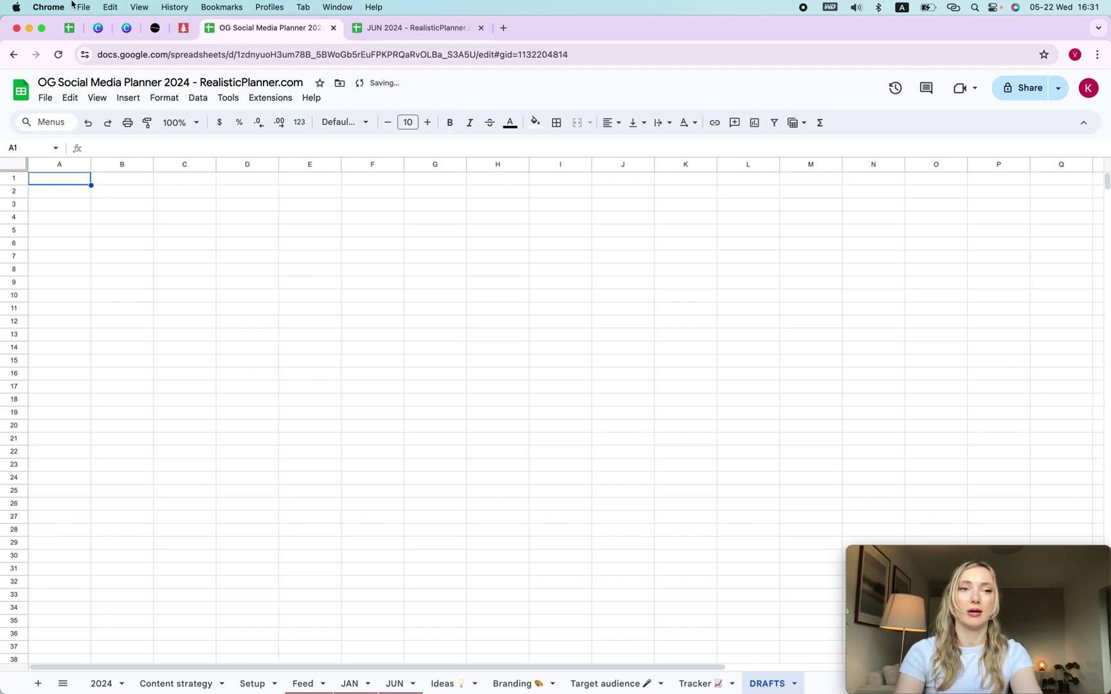
Step: Paste the copied share link of the JUN 2024 spreadsheet into cell B2 of the DRAFTS sheet
click(152, 193)
key(cmd+v)
click(333, 246)
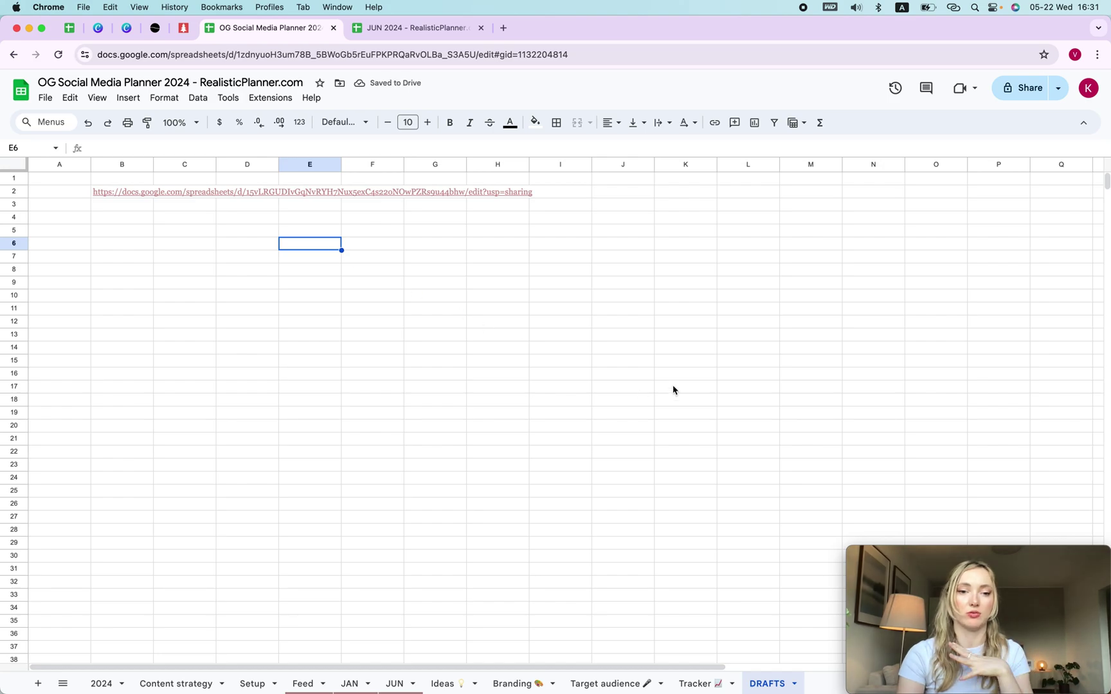
Step: Look over the first May posts on the JAN sheet and hide columns E to G on the Feed sheet
click(345, 683)
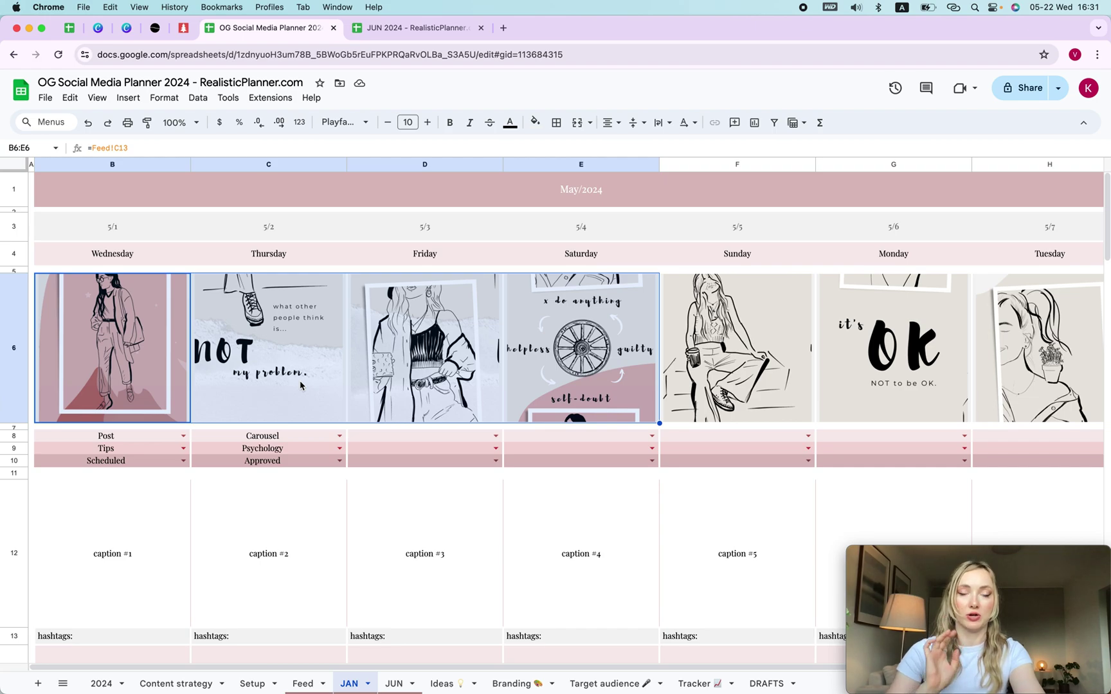
drag(106, 357, 363, 321)
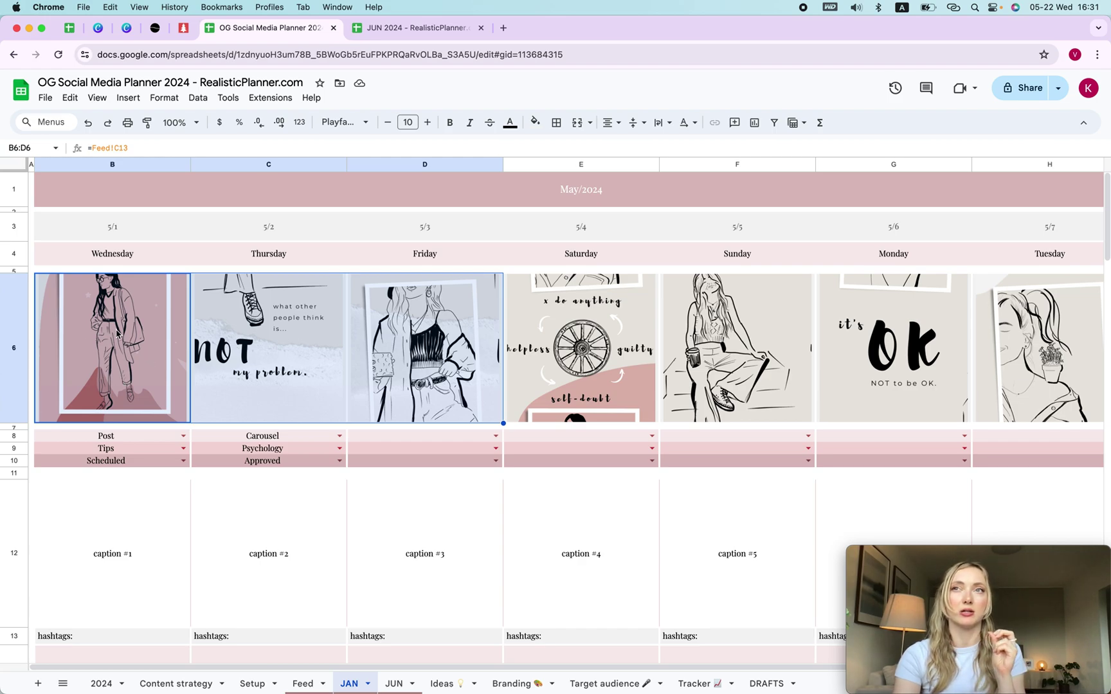
click(301, 682)
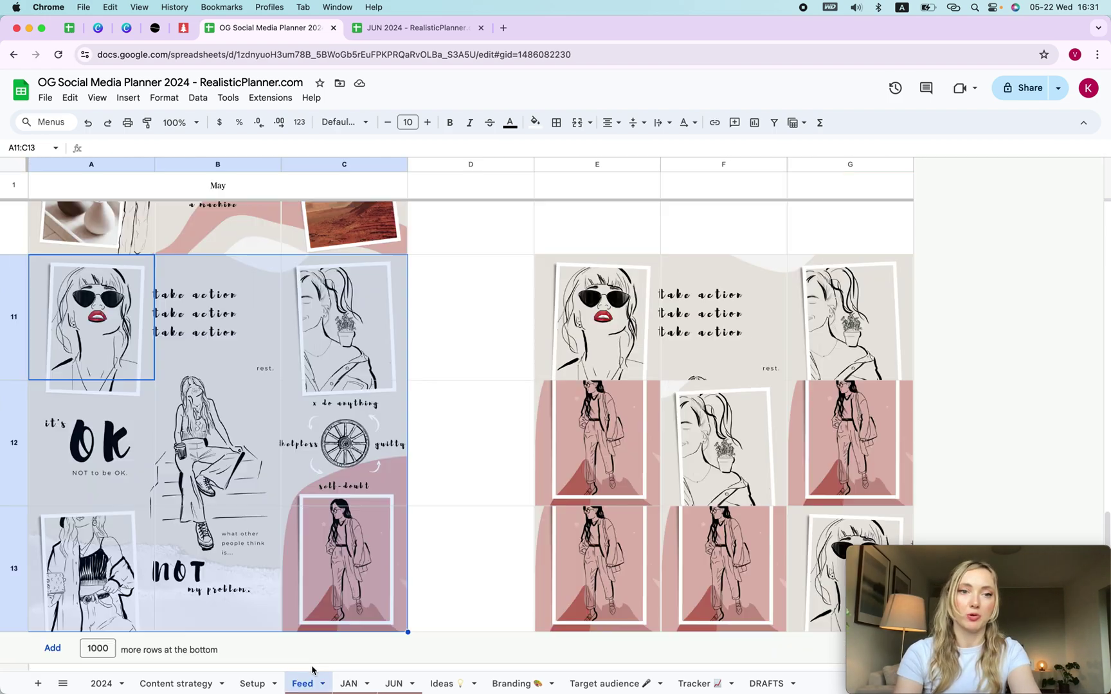
drag(568, 164, 850, 164)
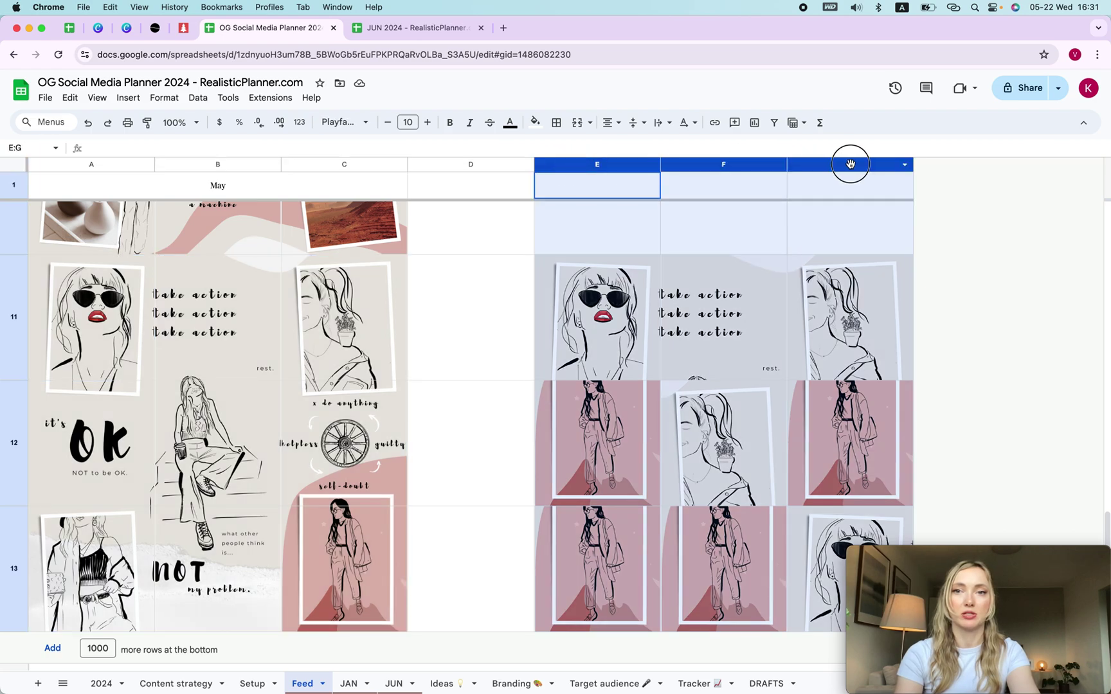
right_click(851, 164)
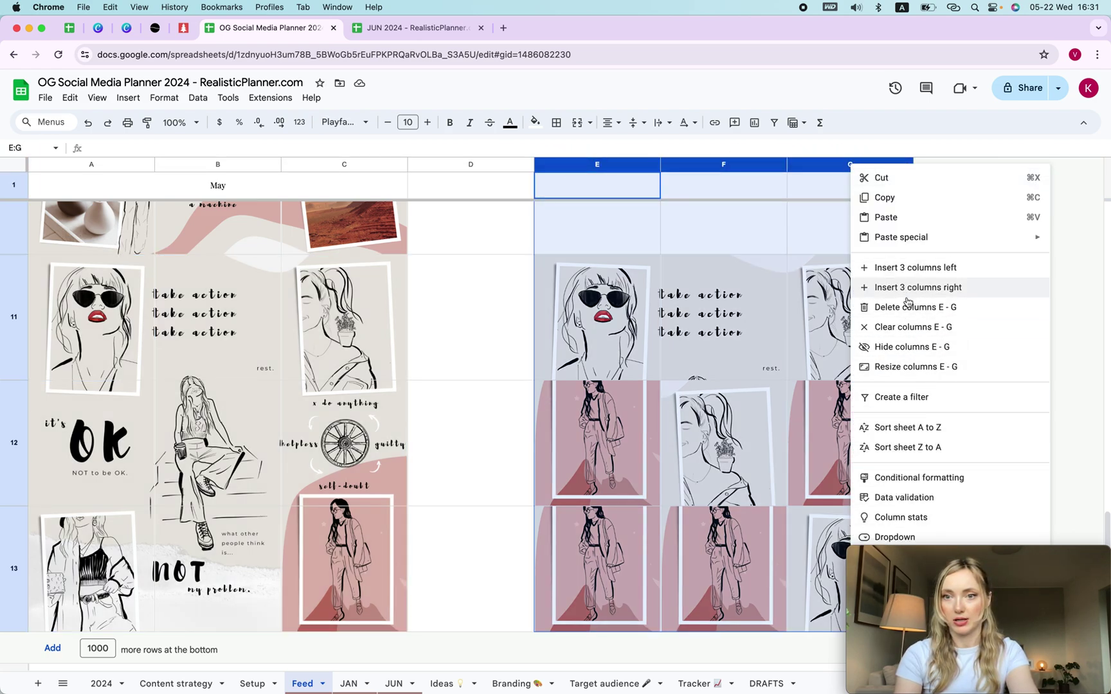
click(897, 350)
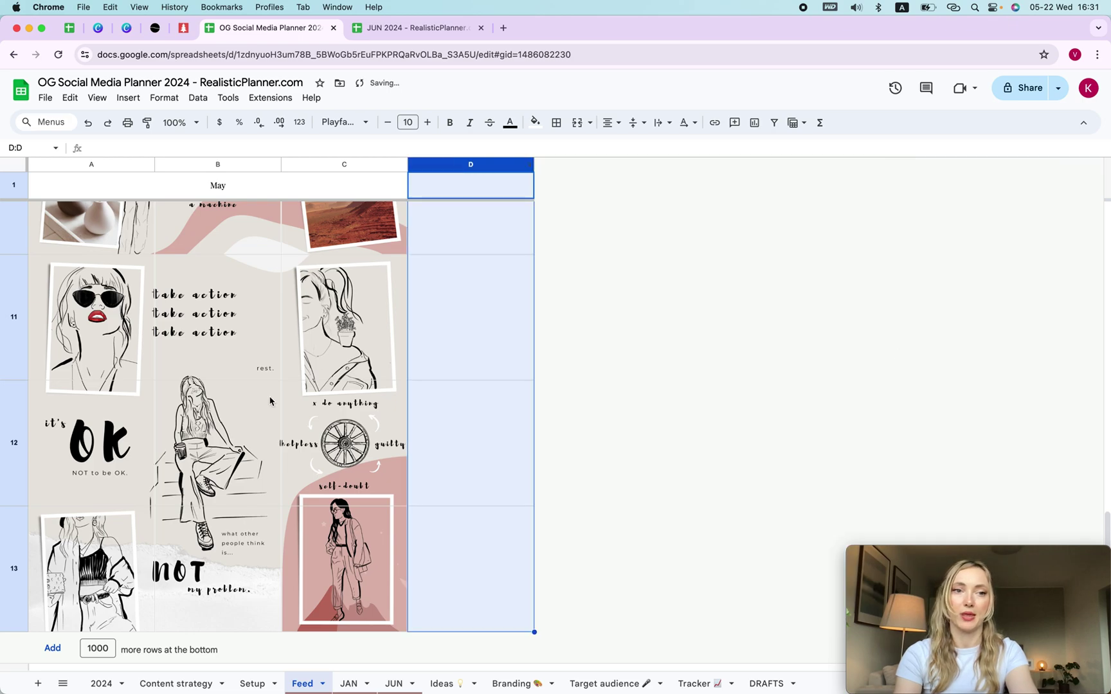
Step: Replace the Feed images in C13, B13 and A13 with the texts "reel: tranformation", "dynamic" and "interview"
click(333, 571)
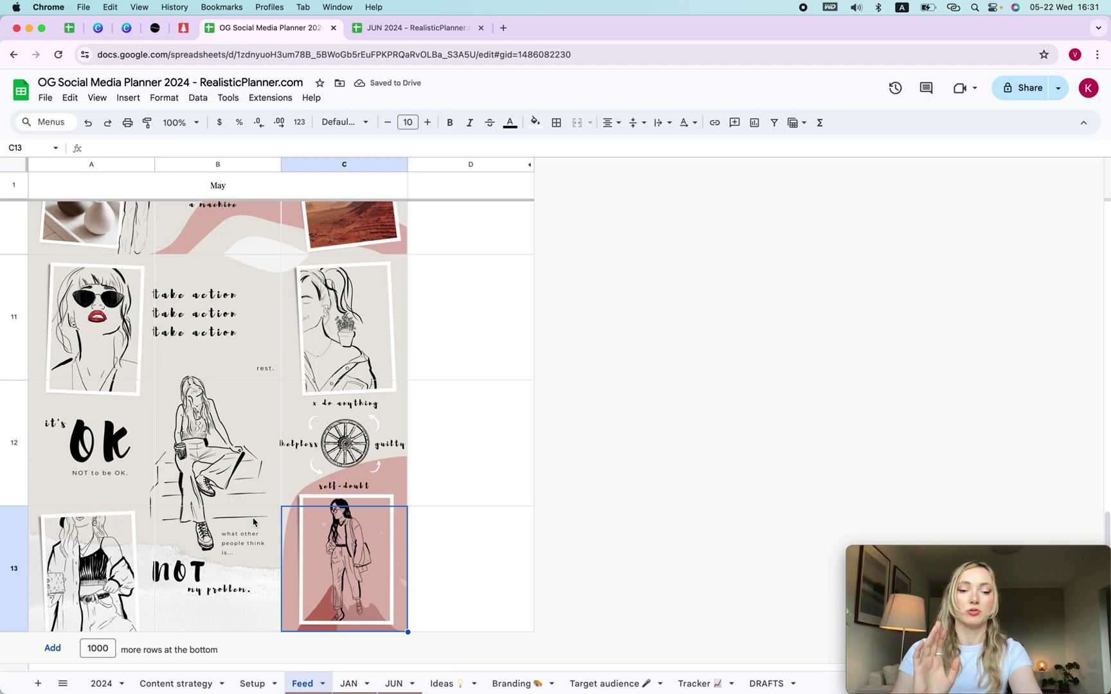
text(reel: )
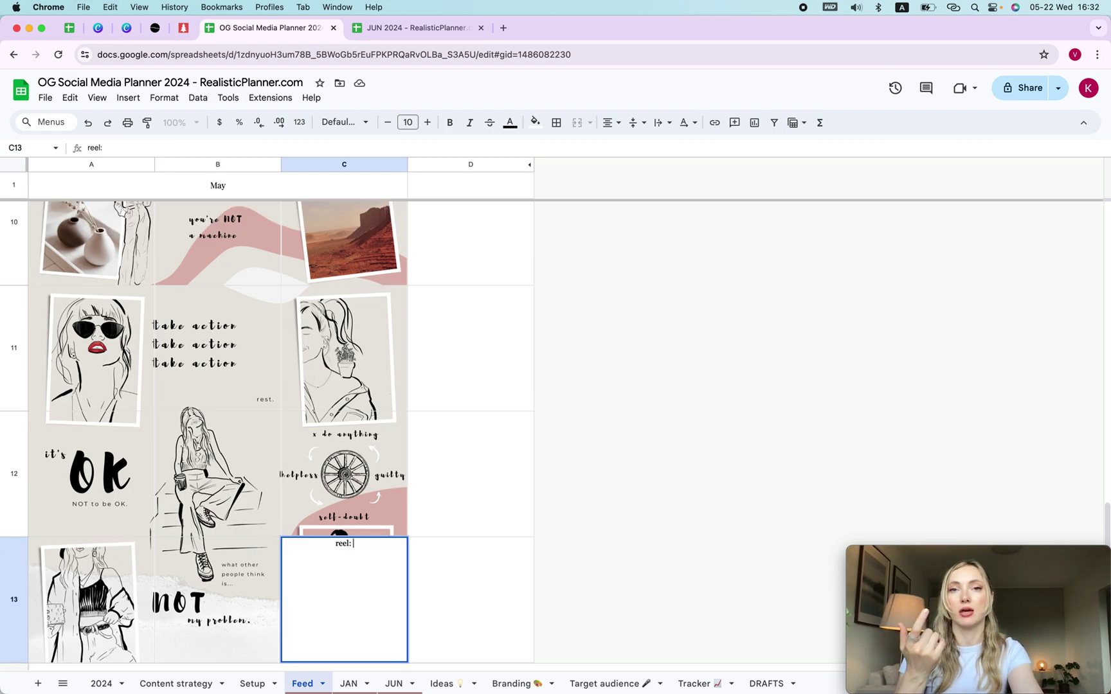
text(tranformation)
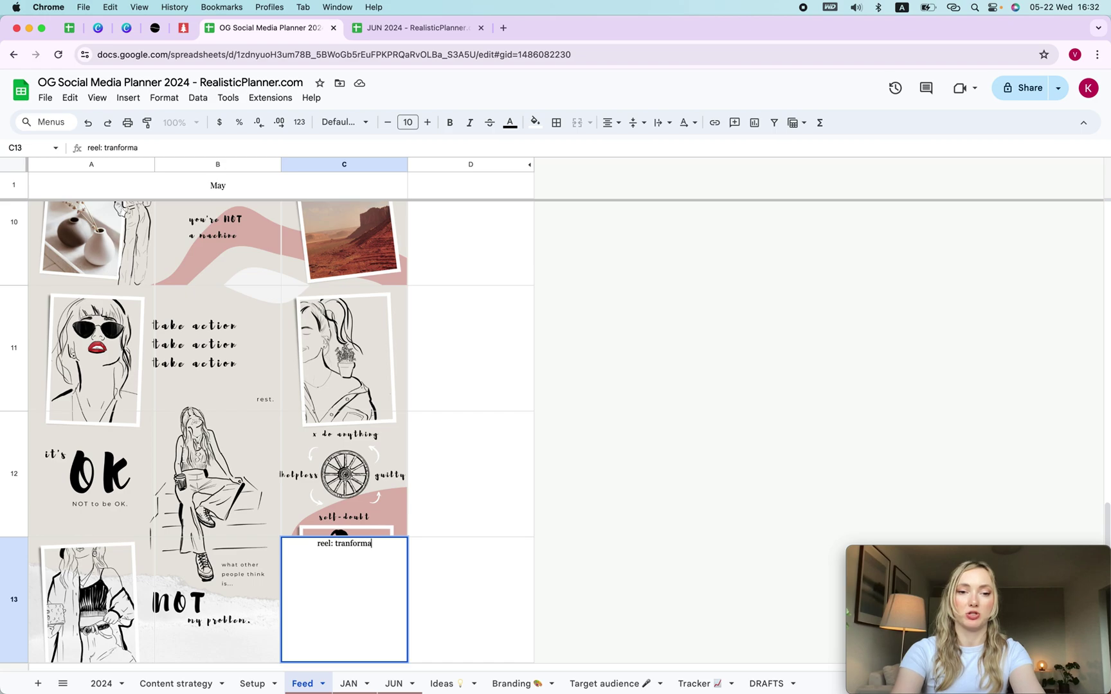
click(446, 535)
click(238, 572)
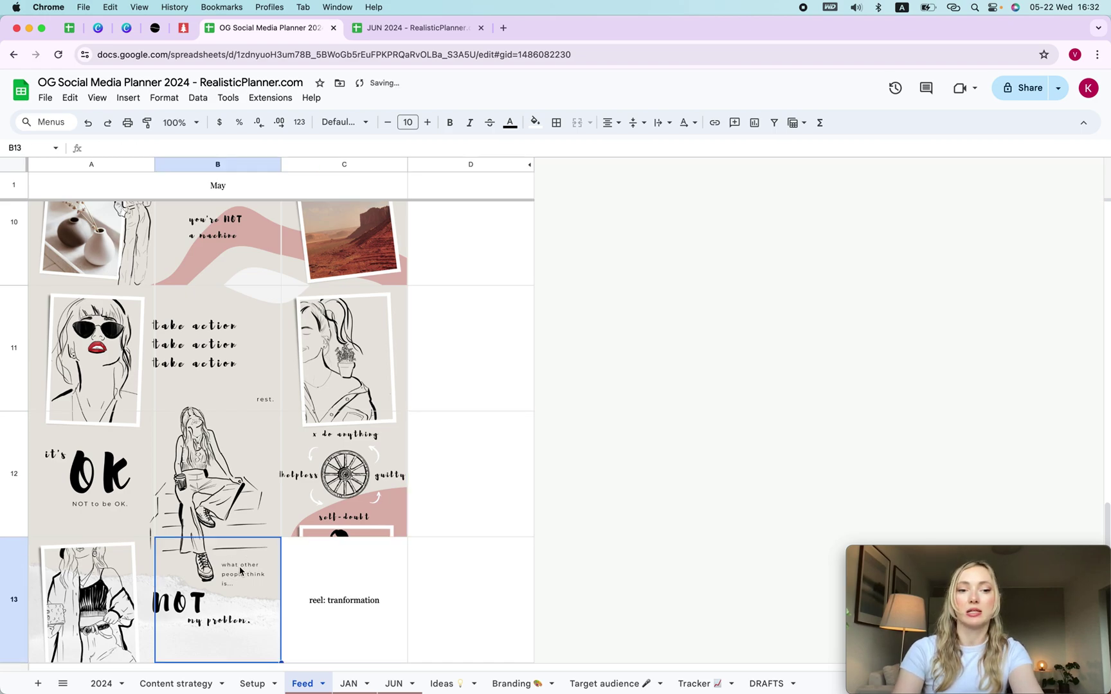
text(dynamic)
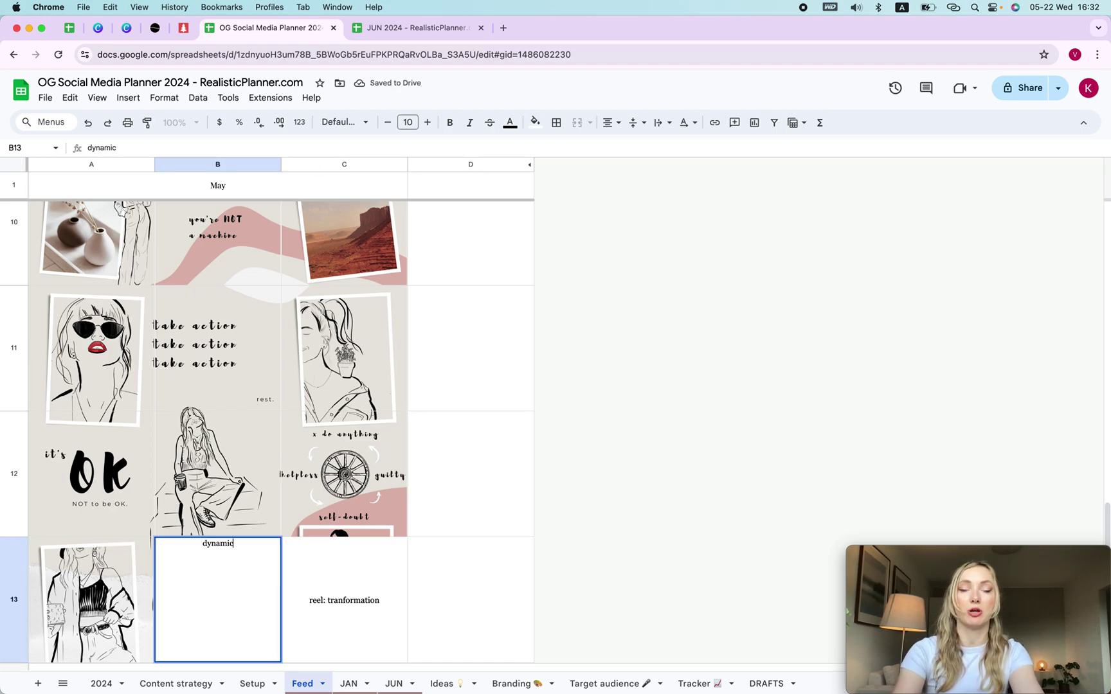
click(95, 612)
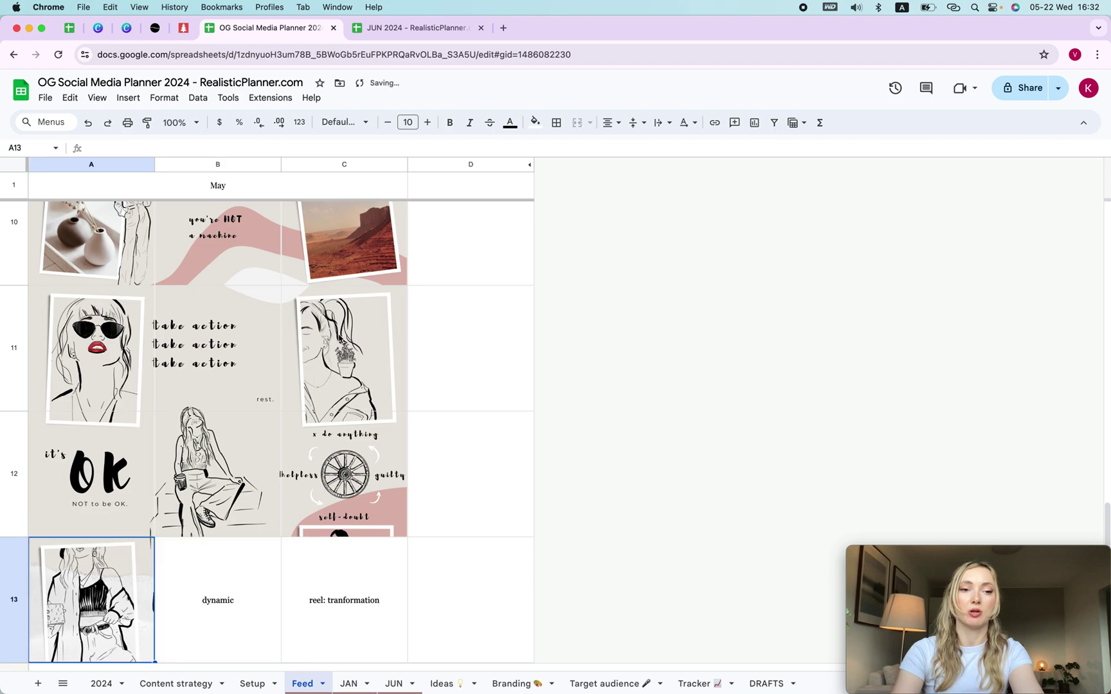
key(Return)
text(interview)
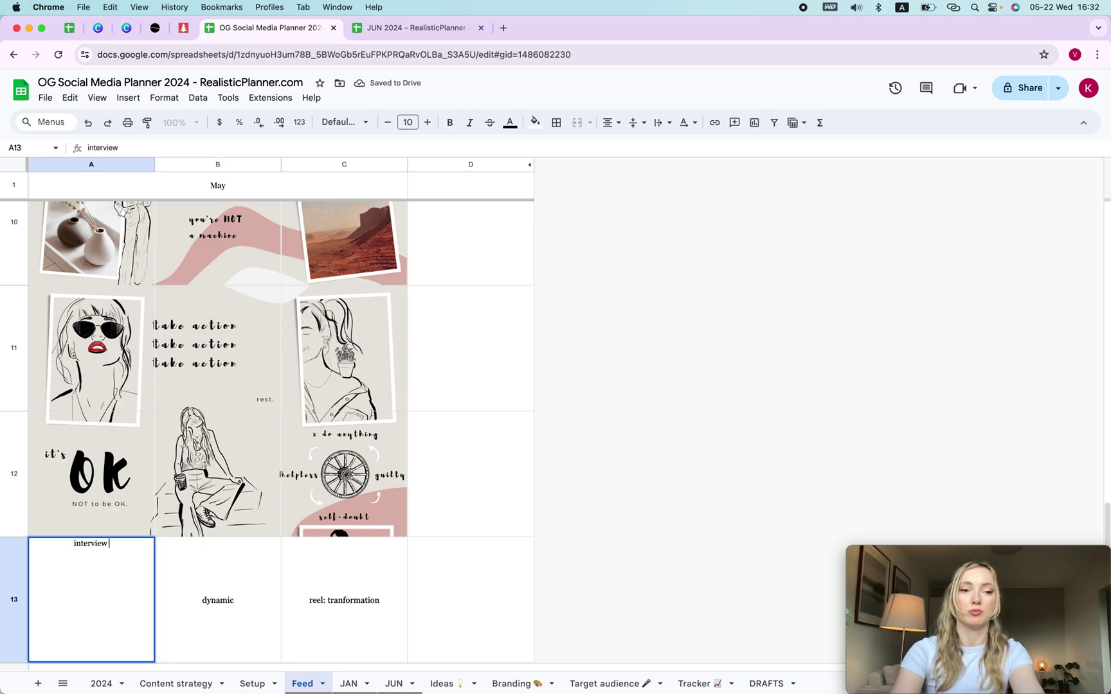
Step: Replace the wheel image in cell C12 of the Feed sheet with the text "education"
click(367, 448)
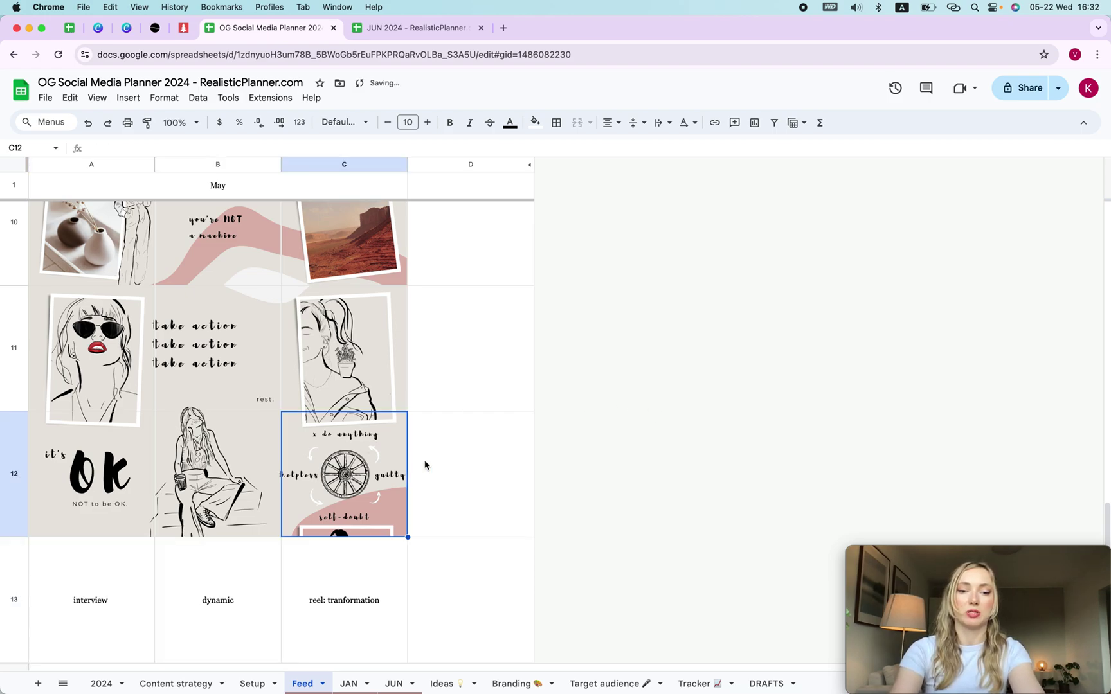
text(education)
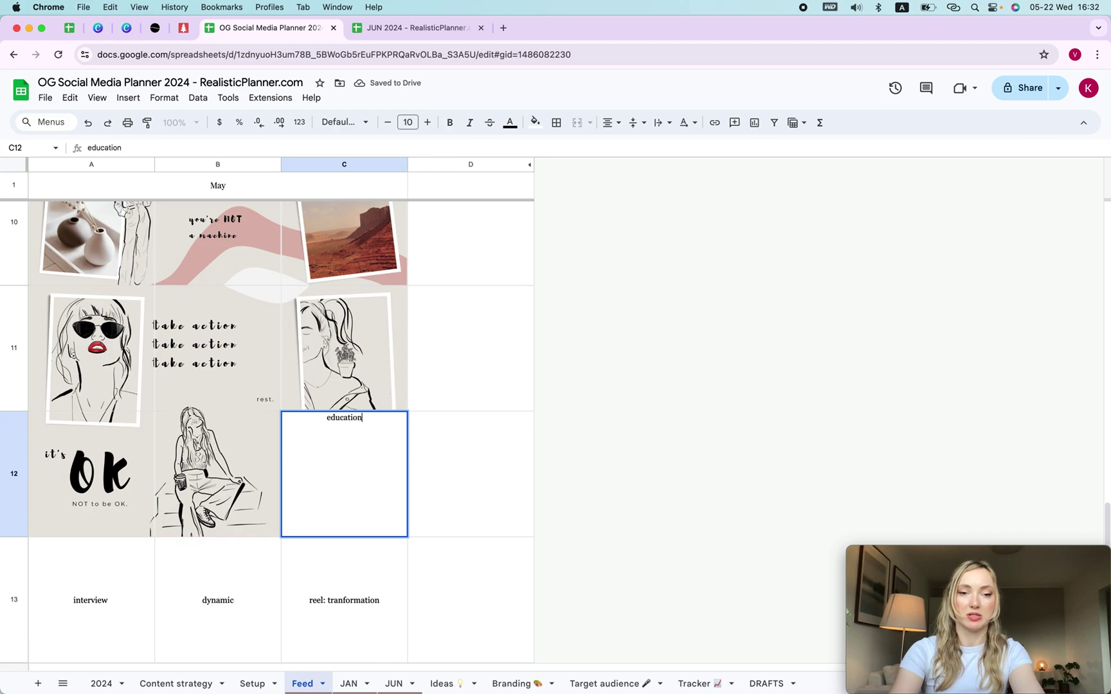
click(500, 490)
drag(362, 453, 128, 587)
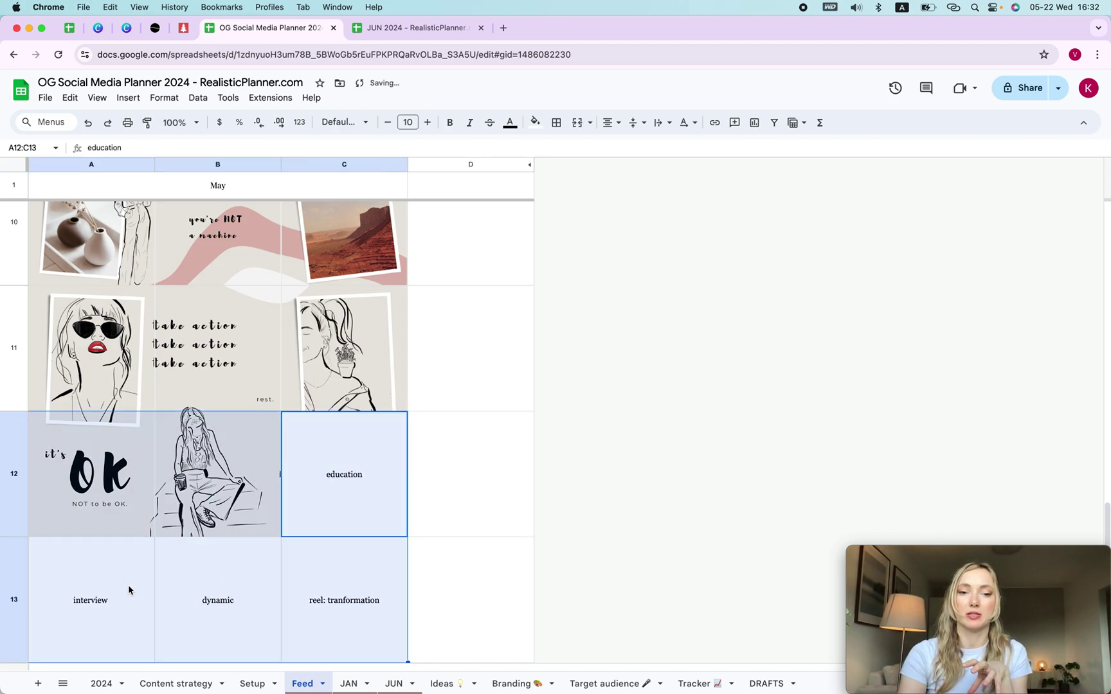
Step: Check the text post ideas for 5/1 to 5/4 and the first caption cell on the JAN sheet
click(352, 684)
click(152, 351)
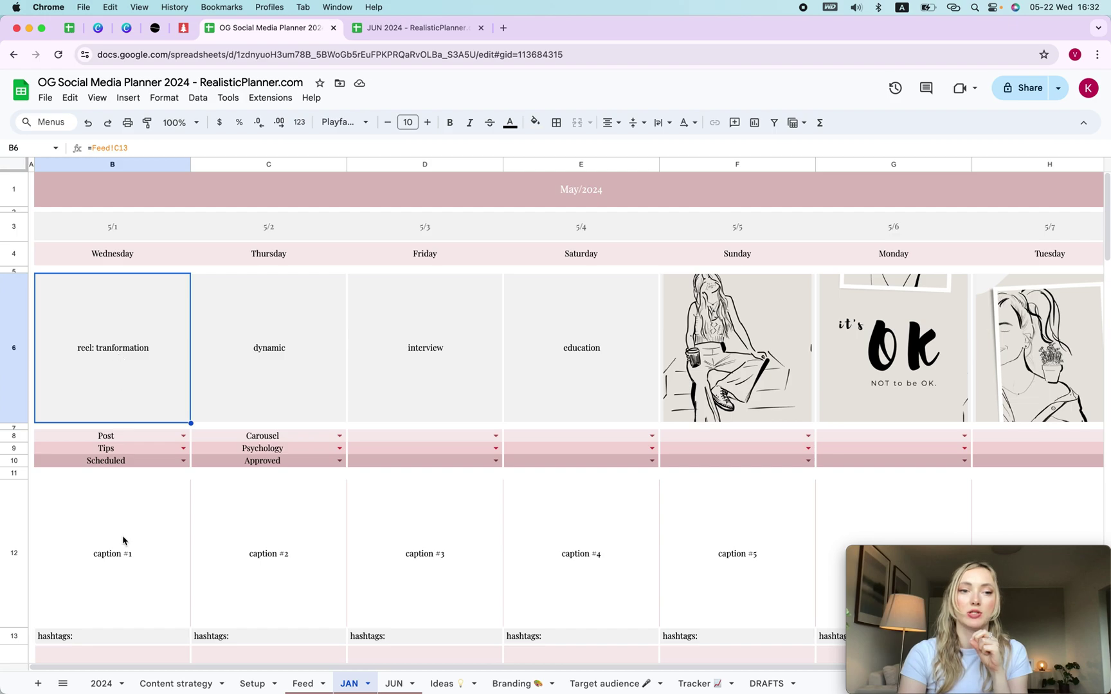
click(122, 535)
click(148, 360)
drag(148, 360, 555, 337)
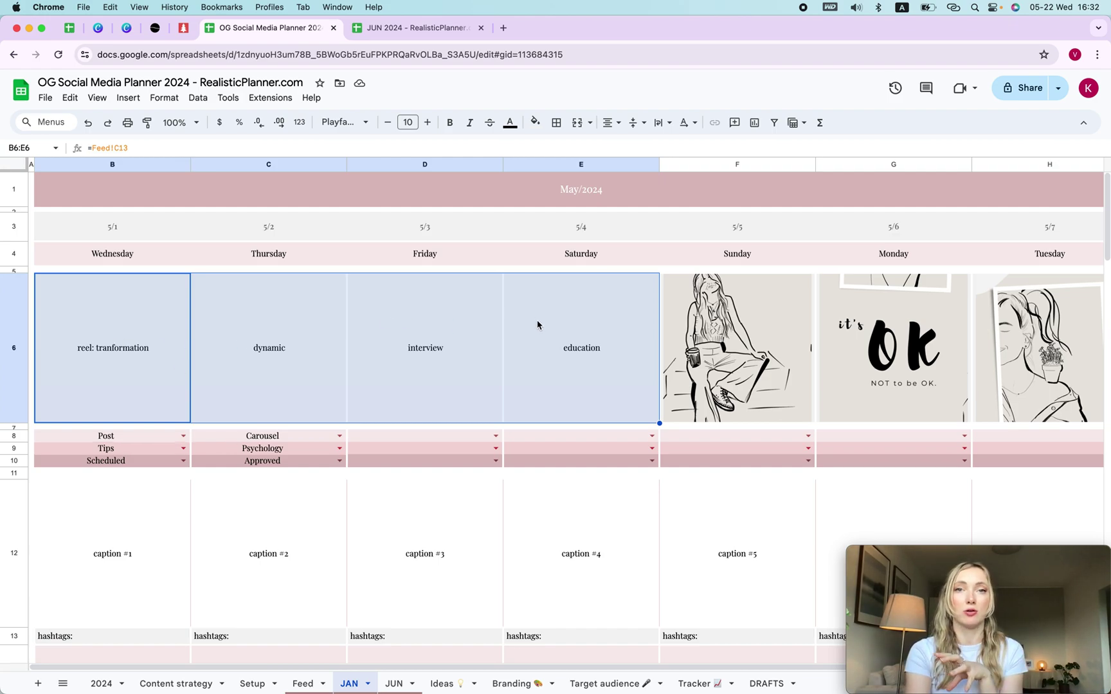
Step: Replace the caption for Wednesday 5/1 on the JAN sheet with "give you an example"
click(137, 566)
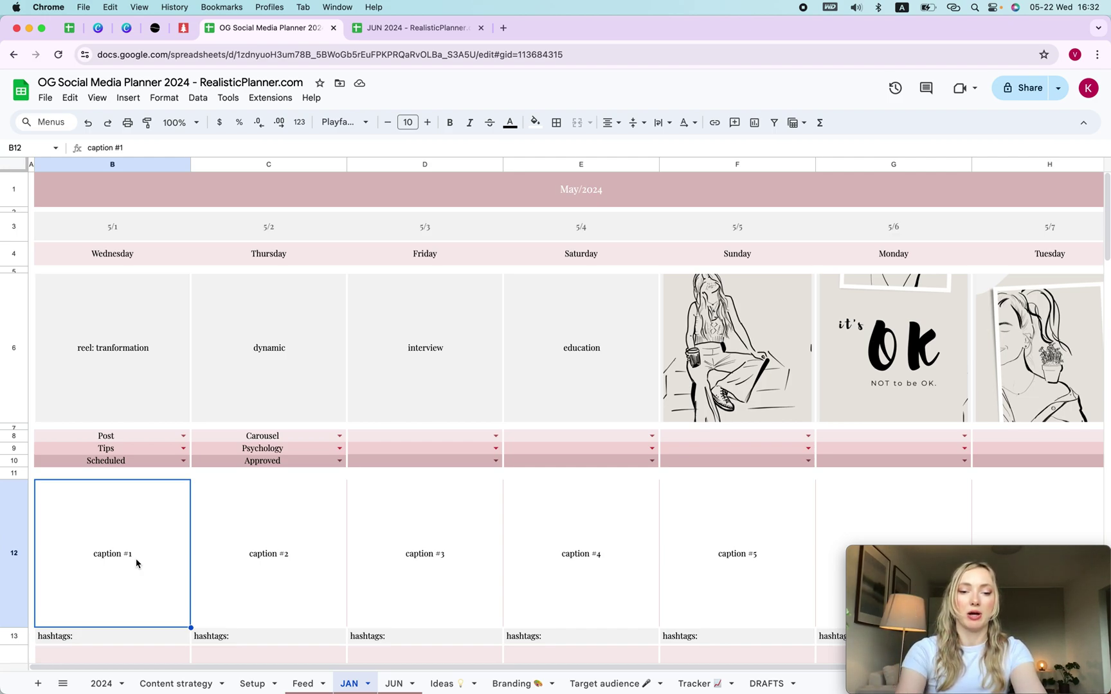
text(give )
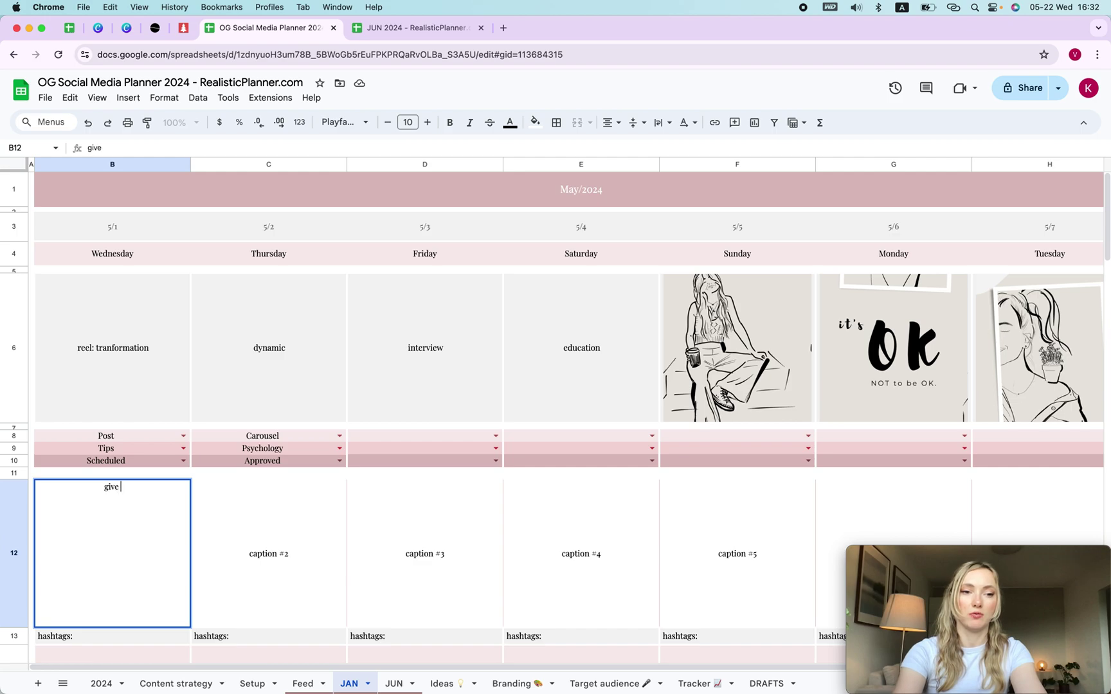
text(you an example)
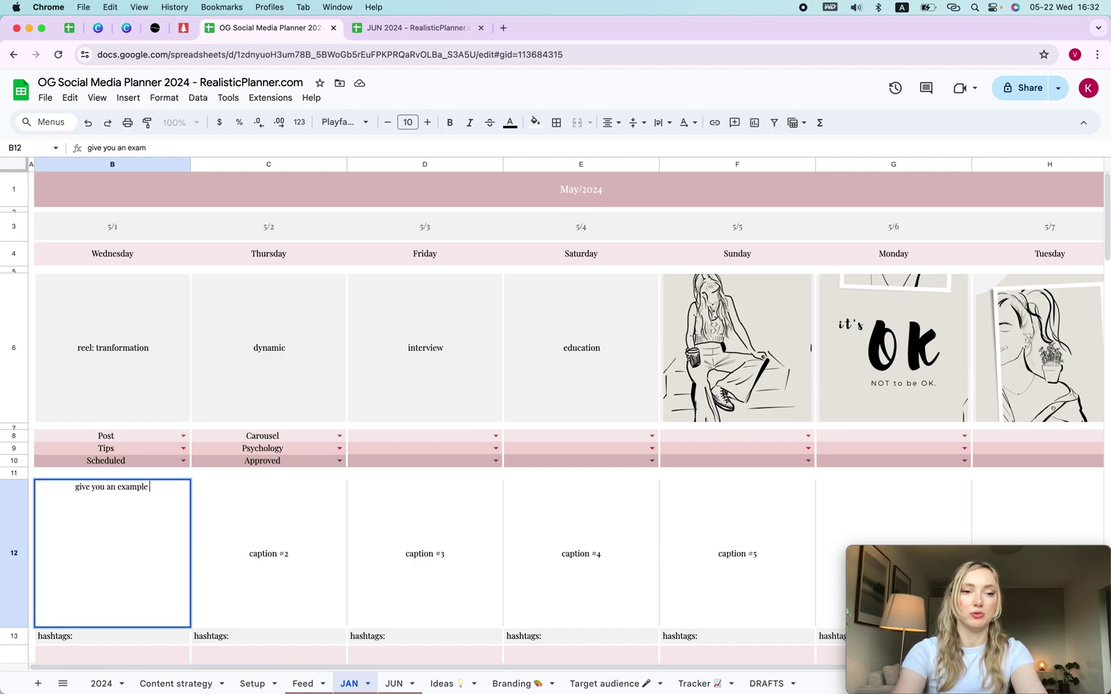
click(379, 530)
click(132, 560)
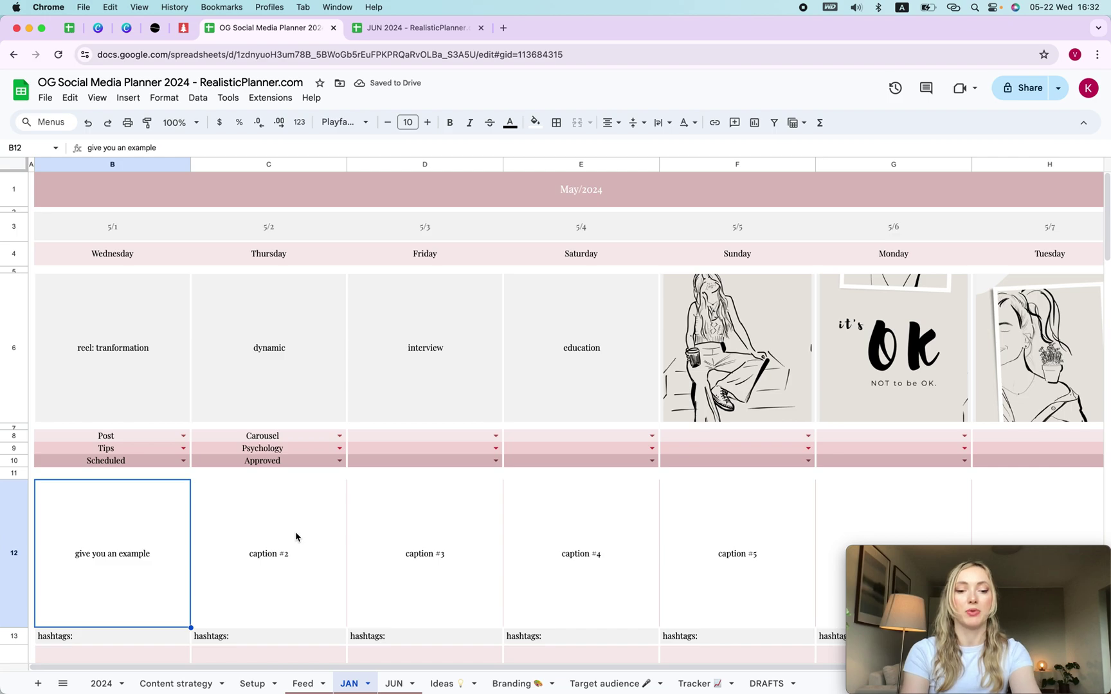
Step: Replace the caption for Thursday 5/2 on the JAN sheet with "give you an examplle"
click(283, 551)
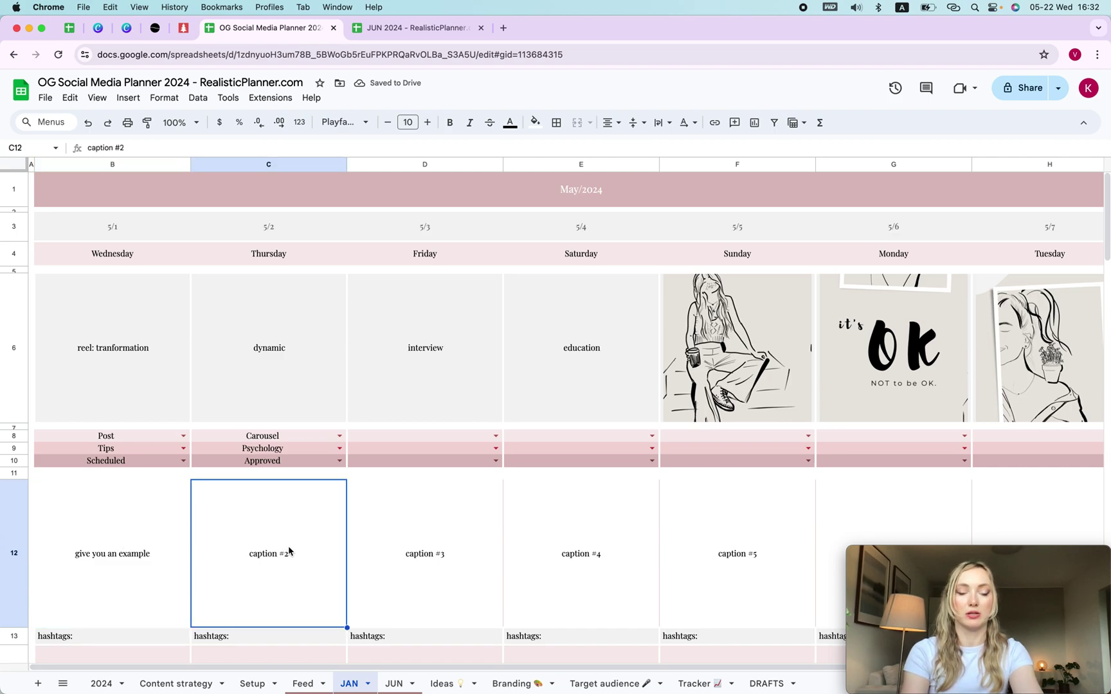
text(give you )
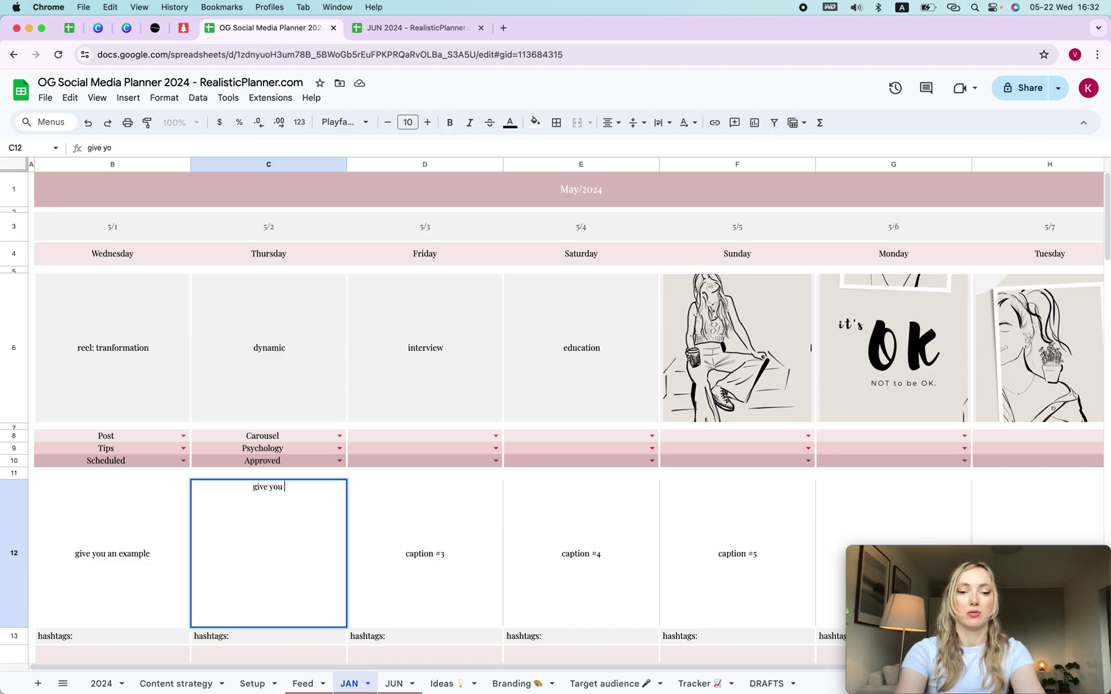
text(an examplle)
key(Return)
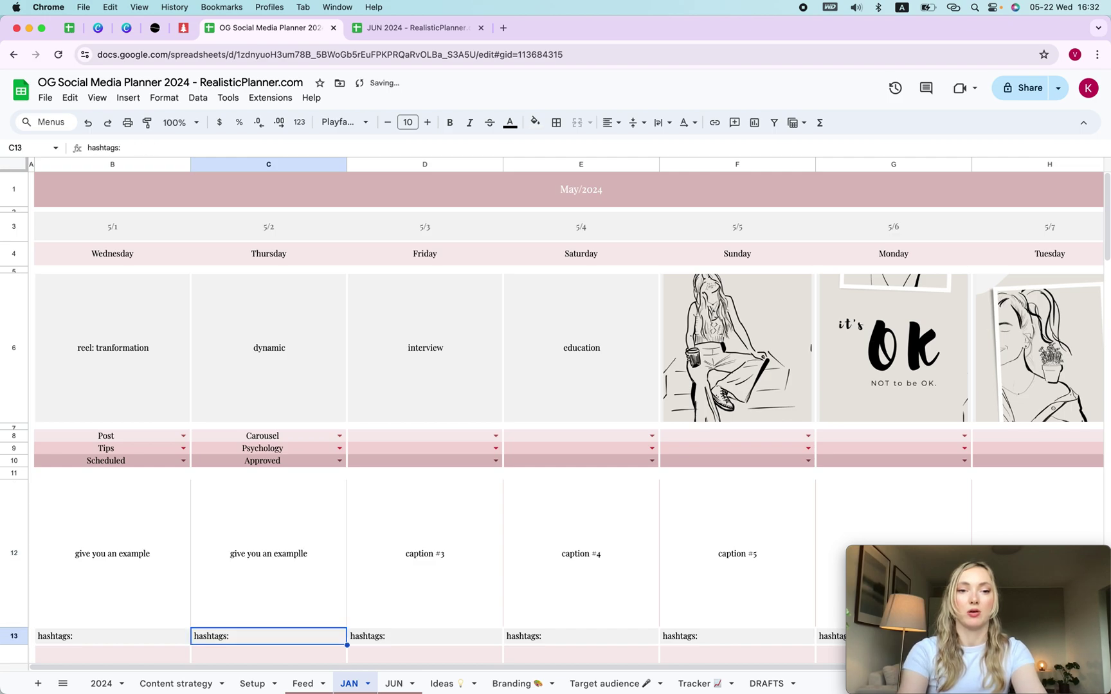
Step: Search the JAN sheet for "example" to find the matching captions
click(244, 553)
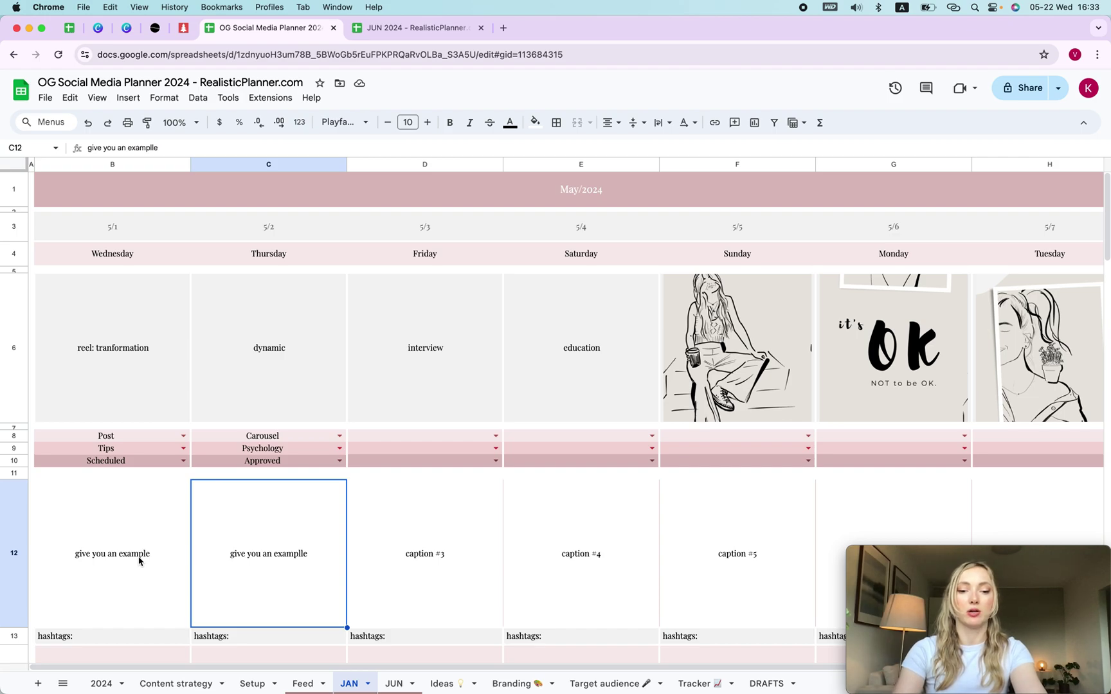
key(super+f)
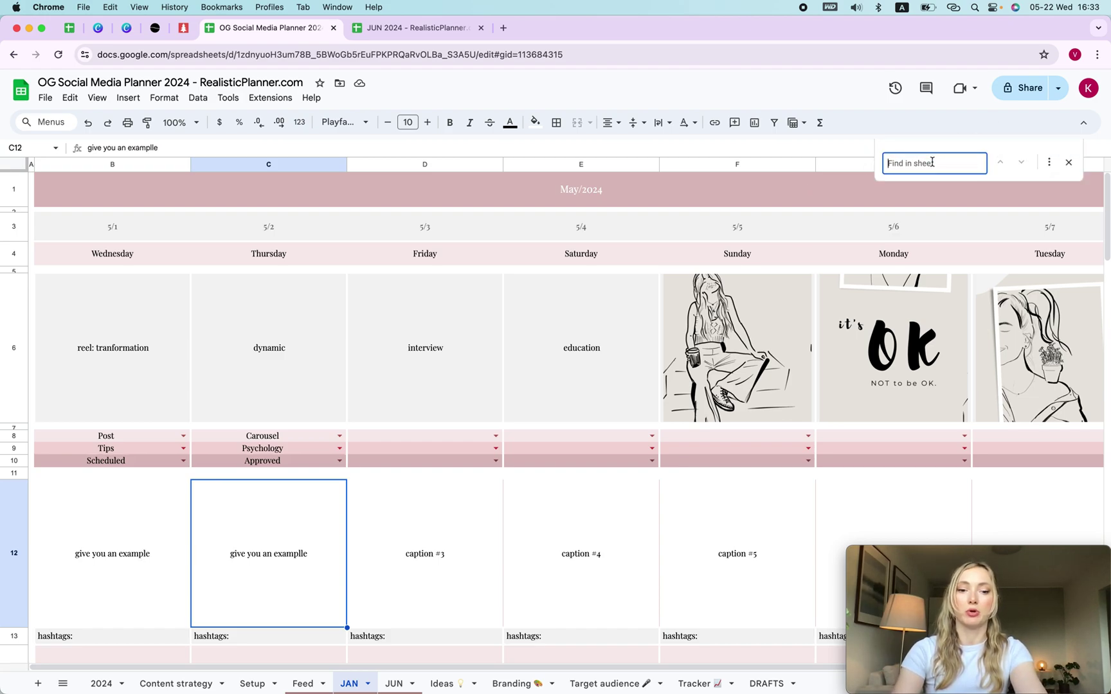
text(example)
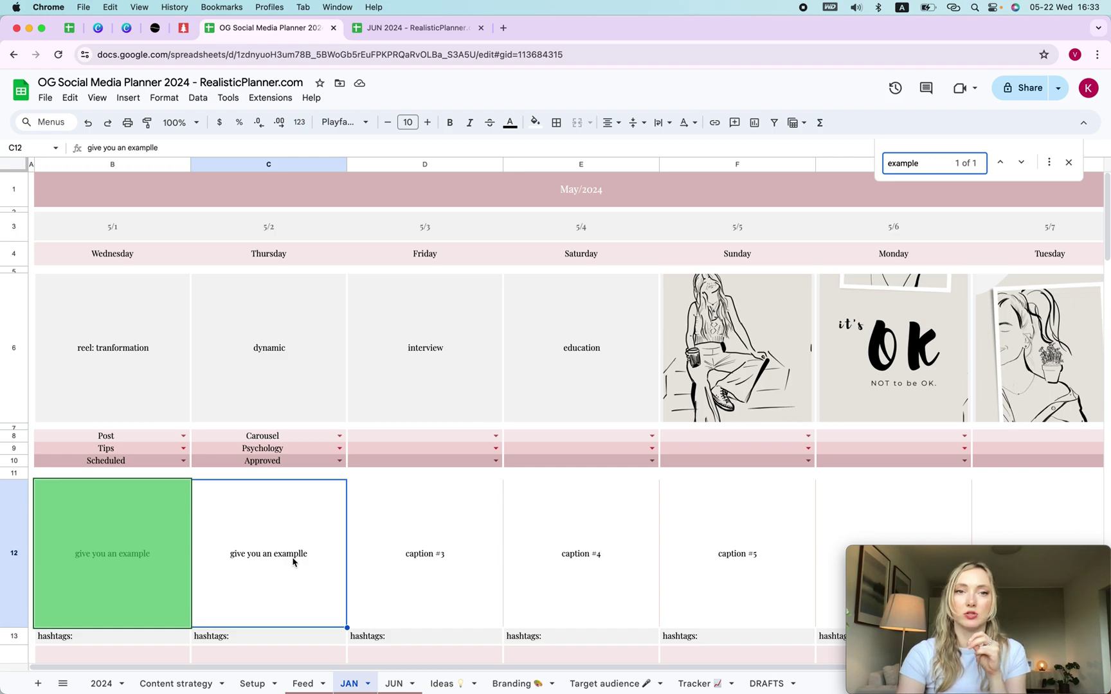
Step: Replace every "examplle" with "example" across all sheets using Find and replace
click(1048, 162)
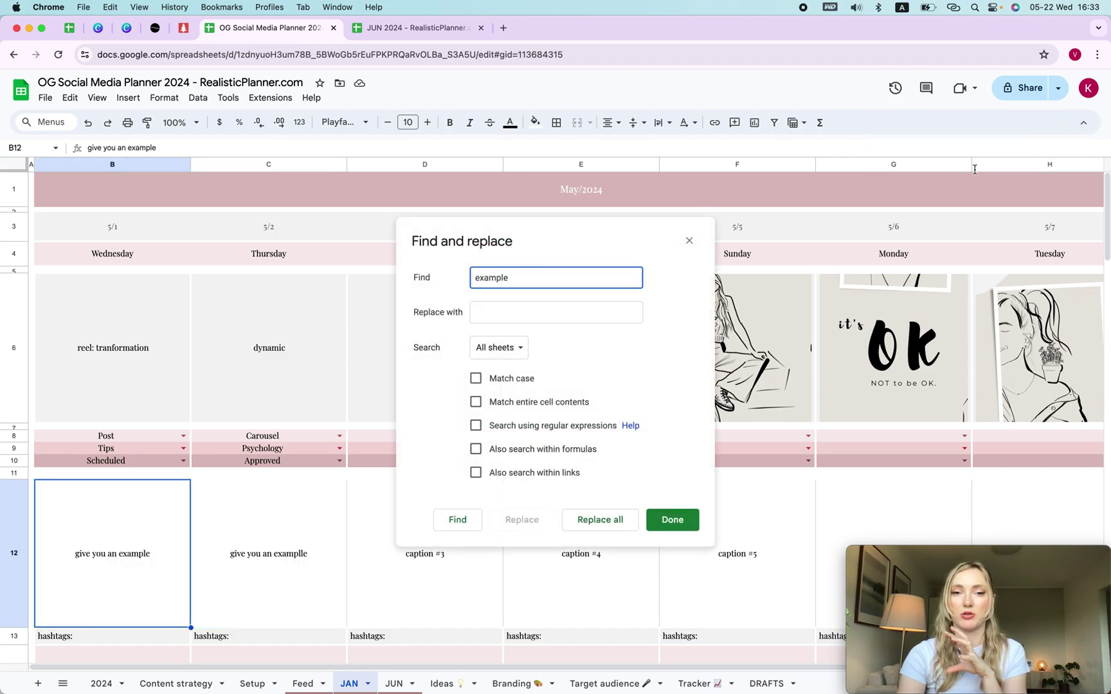
click(495, 311)
click(509, 277)
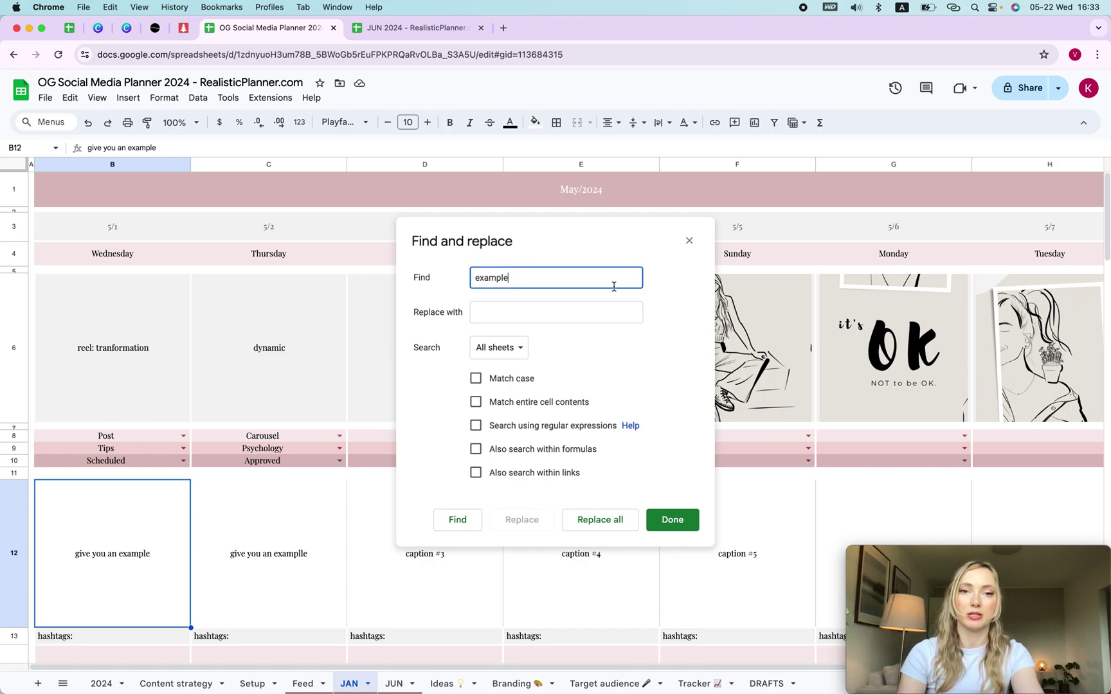
click(547, 314)
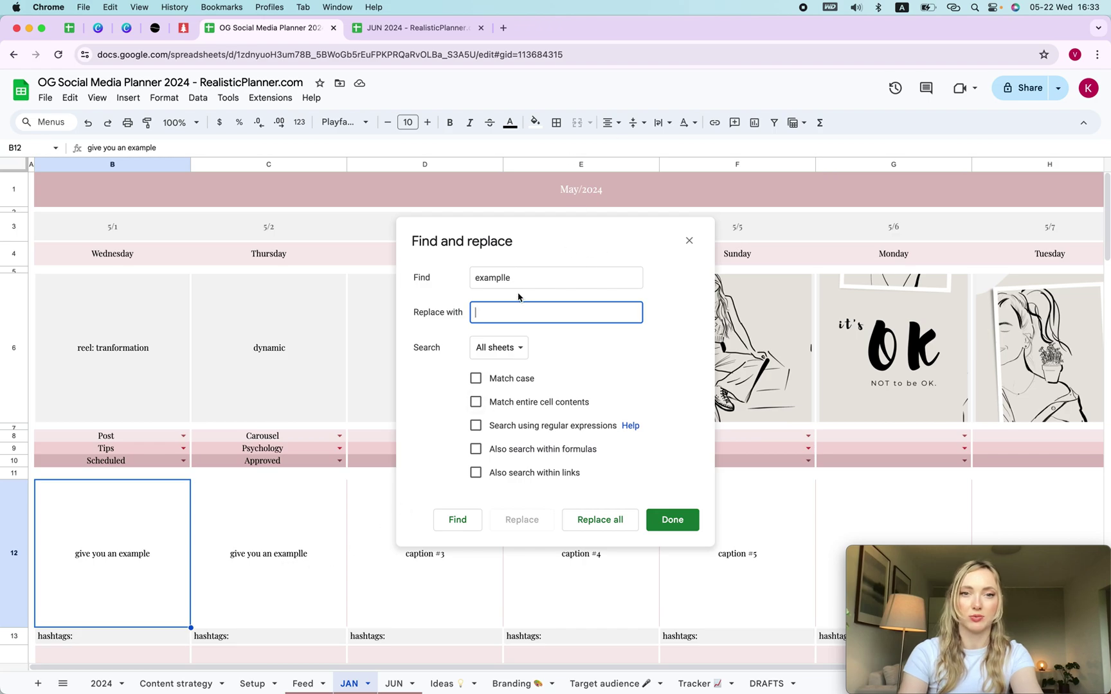
text(exam)
text(ple)
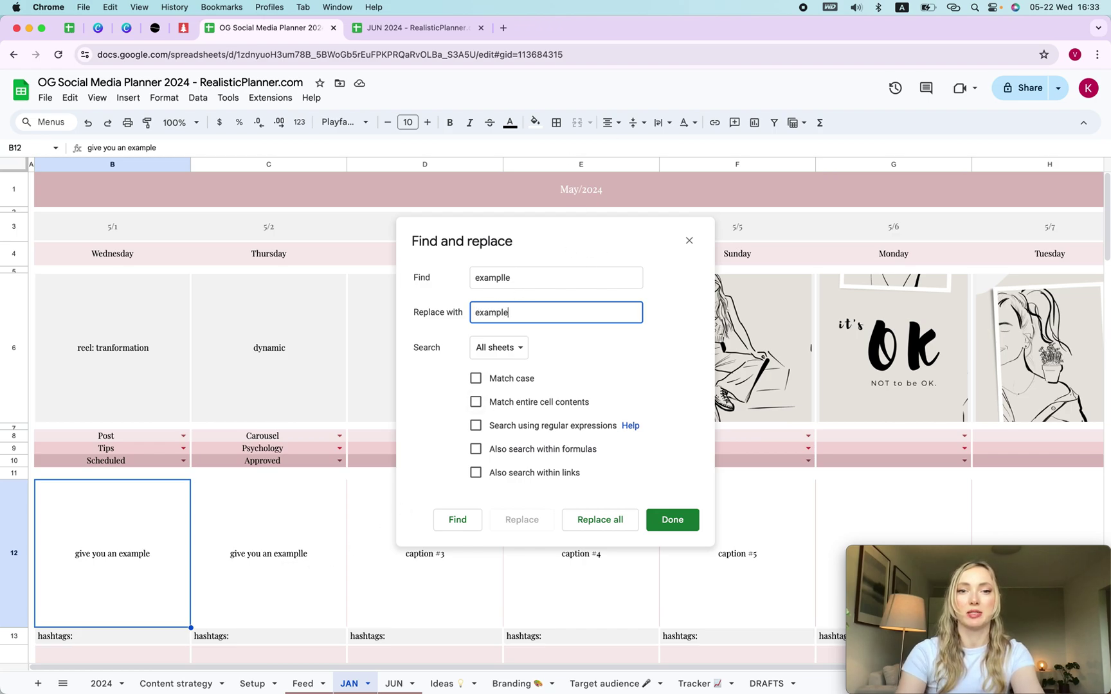
click(601, 519)
click(622, 409)
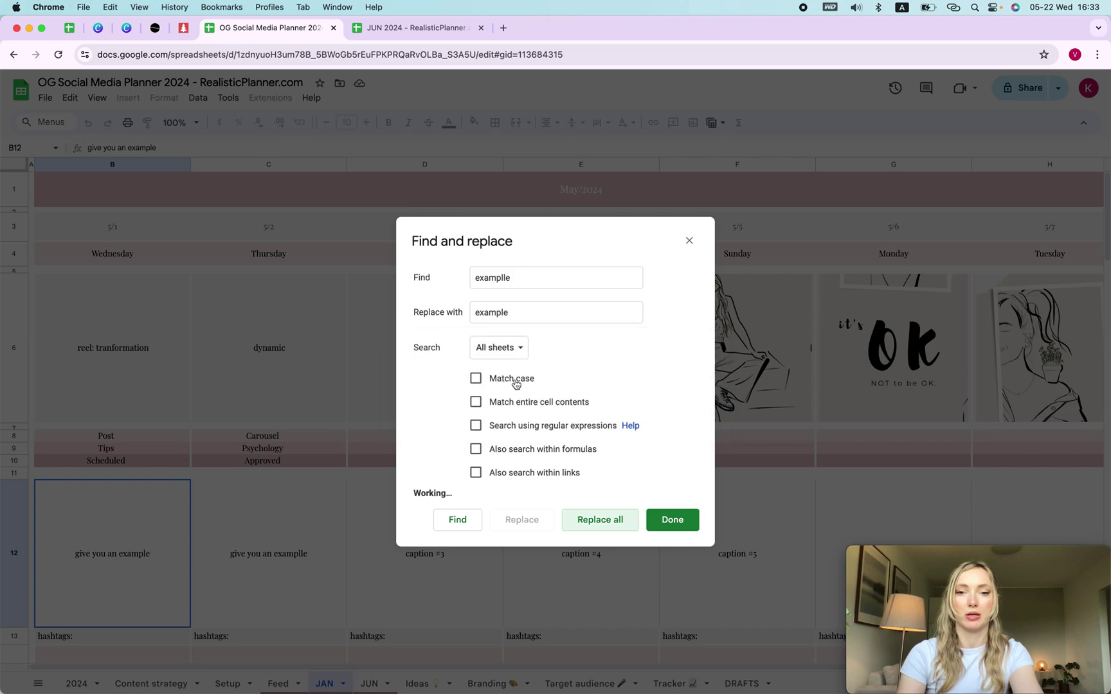
click(672, 519)
Step: Search the JAN sheet for "ex" and select the Thursday 5/2 caption
key(super+f)
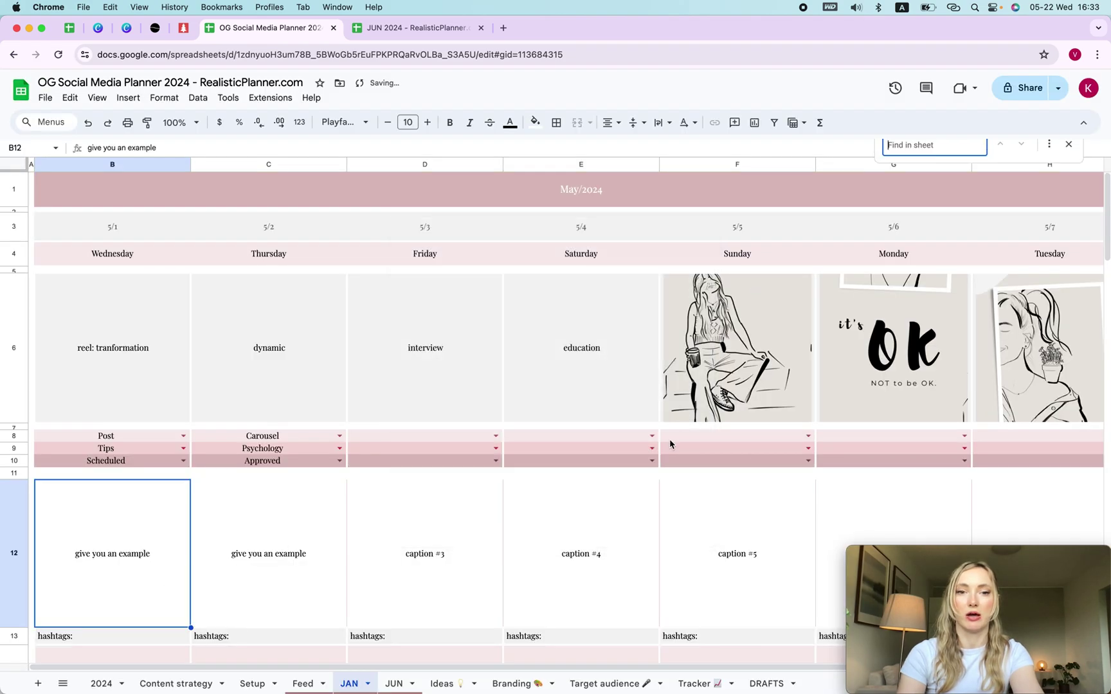
text(ex)
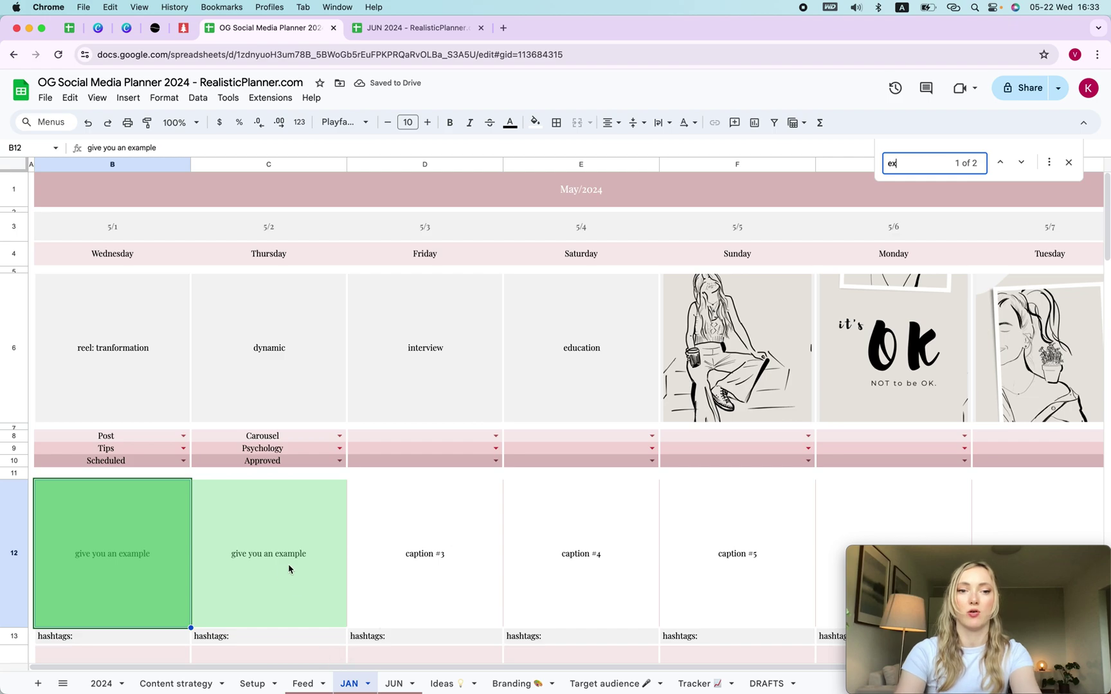
click(296, 562)
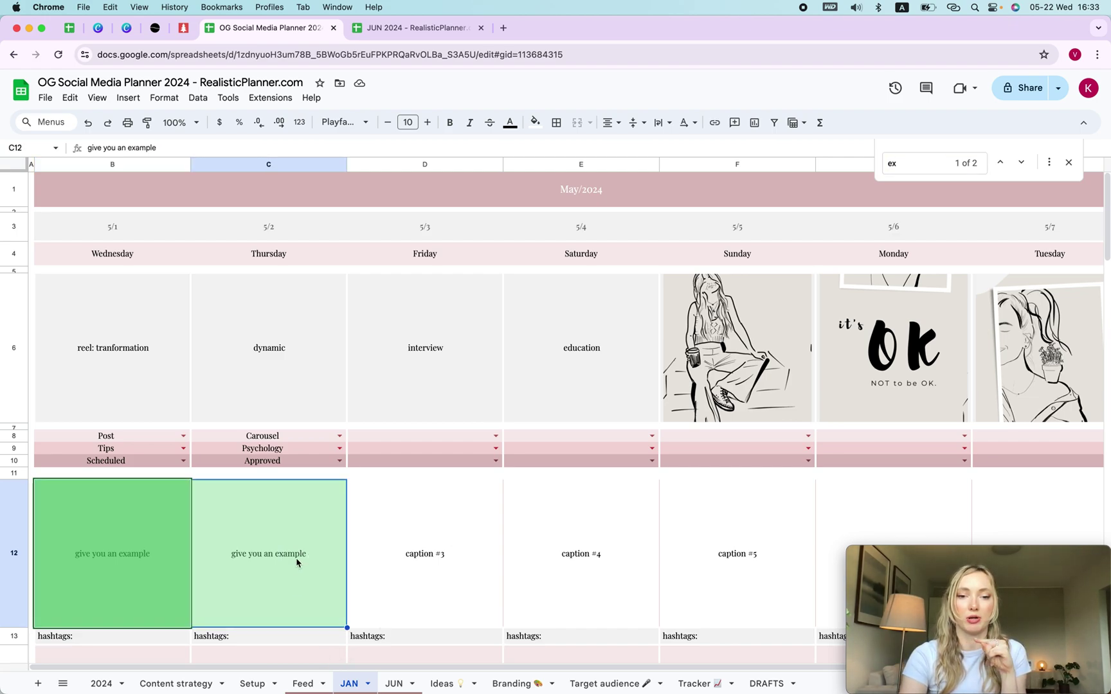
Step: Check the May/2024 entries under Old captions on the Ideas sheet and close the search
click(446, 685)
click(231, 393)
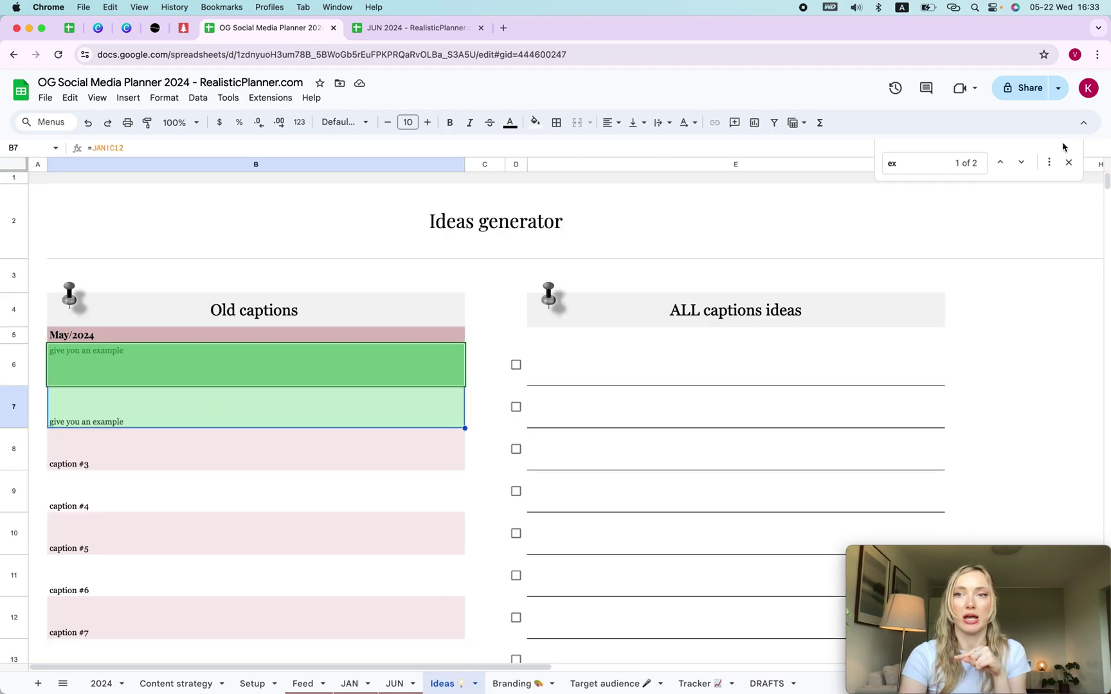
click(1067, 163)
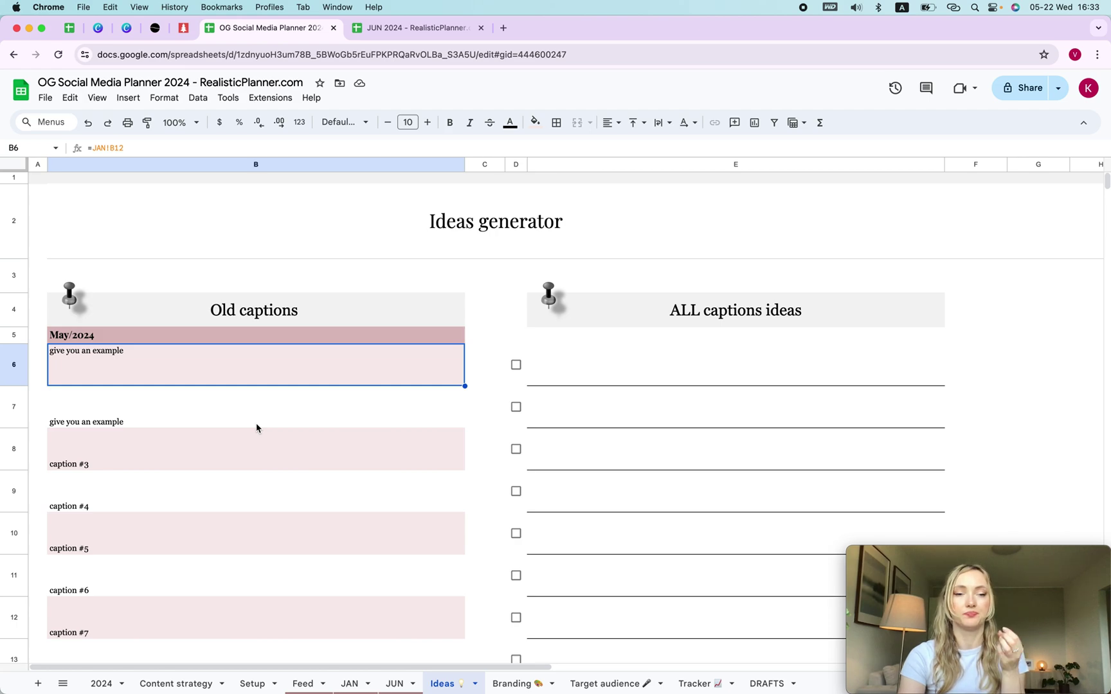
scroll(244, 487, down, 1)
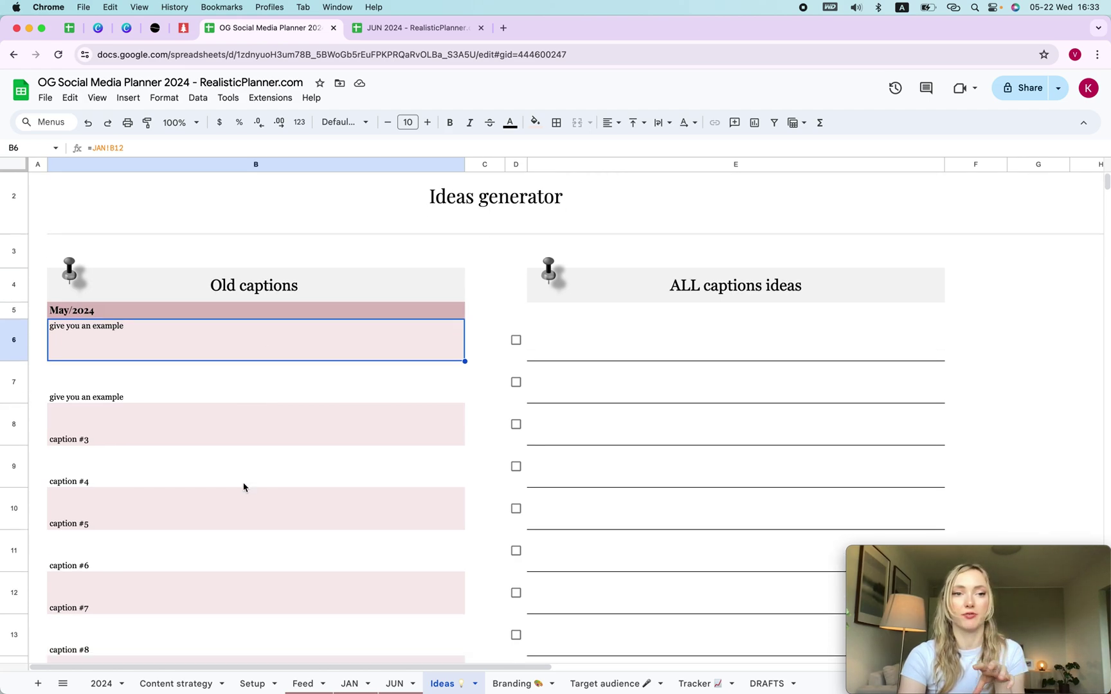
scroll(244, 487, down, 1)
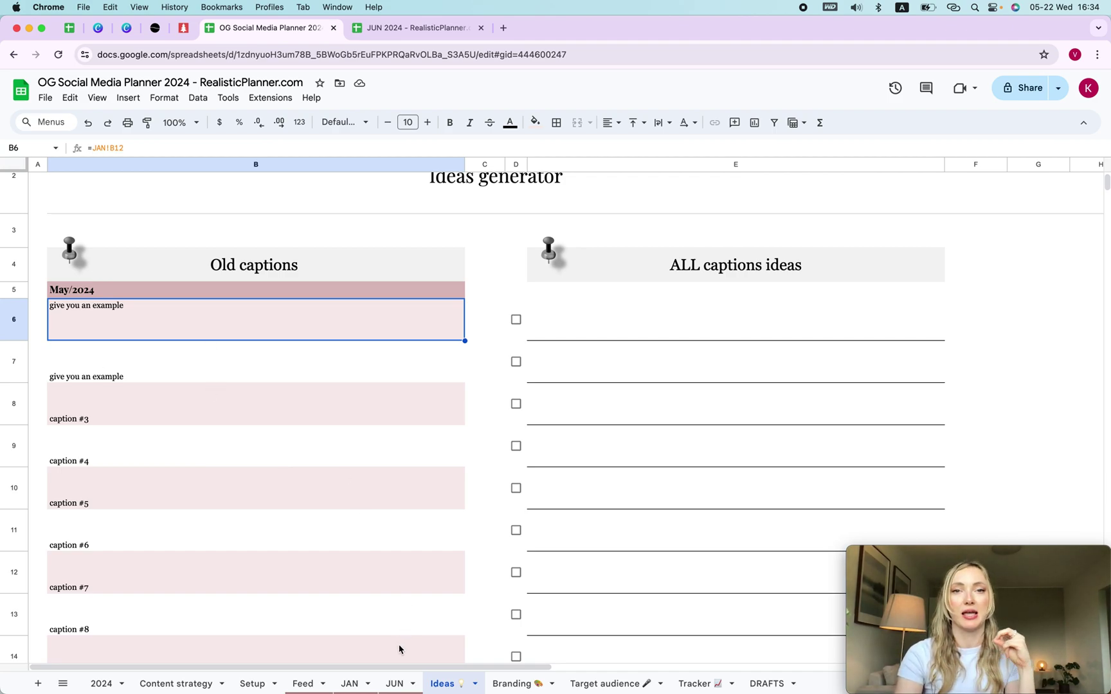
Step: Hide the JUN sheet and open the list of all sheets
click(412, 685)
click(358, 687)
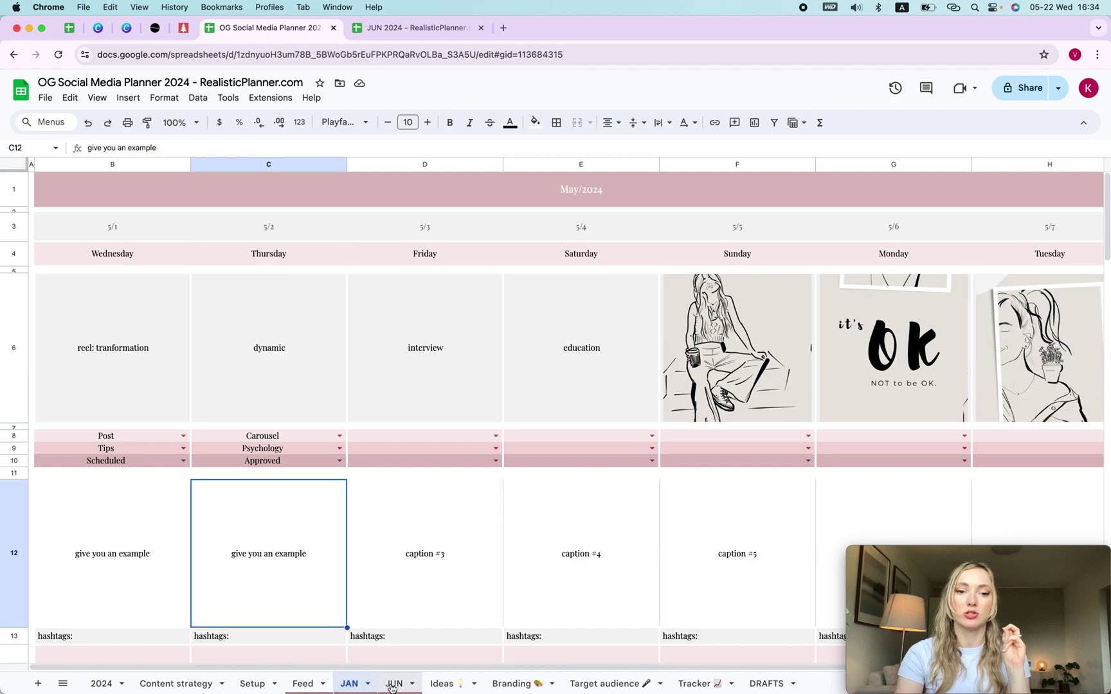
click(395, 685)
click(413, 685)
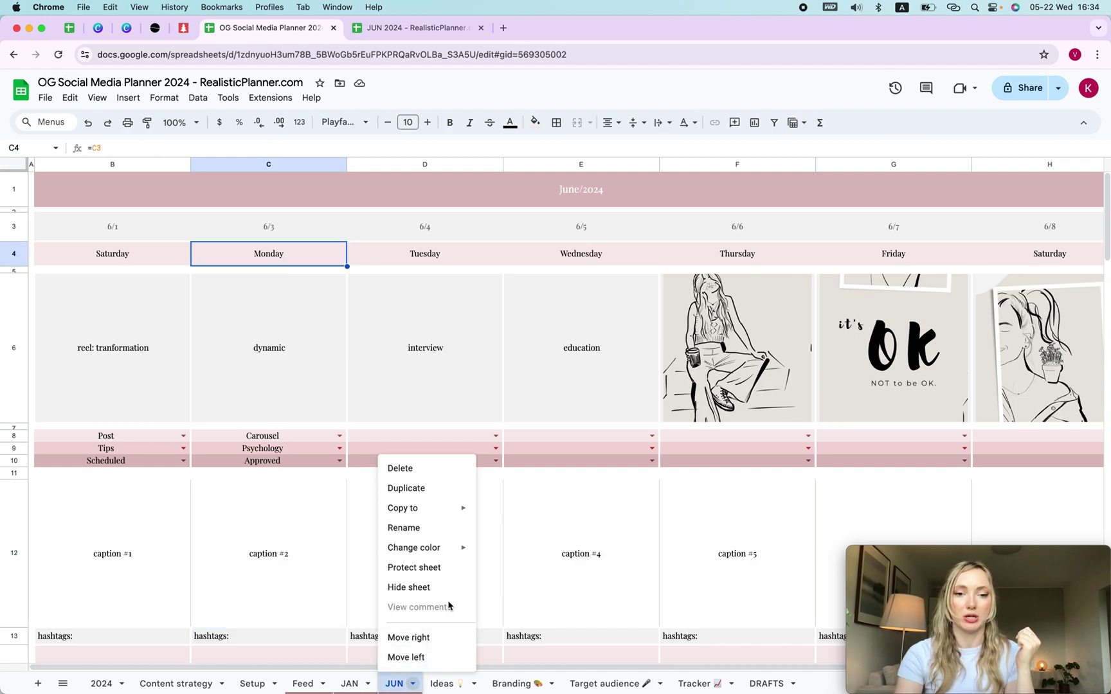
click(427, 587)
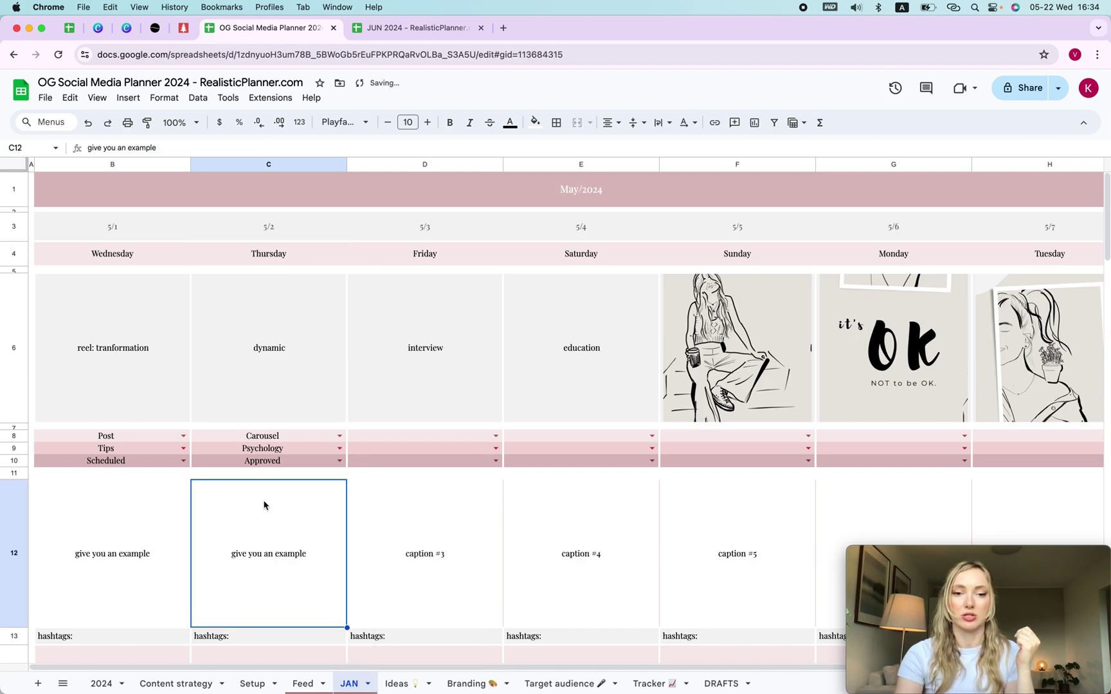
click(62, 684)
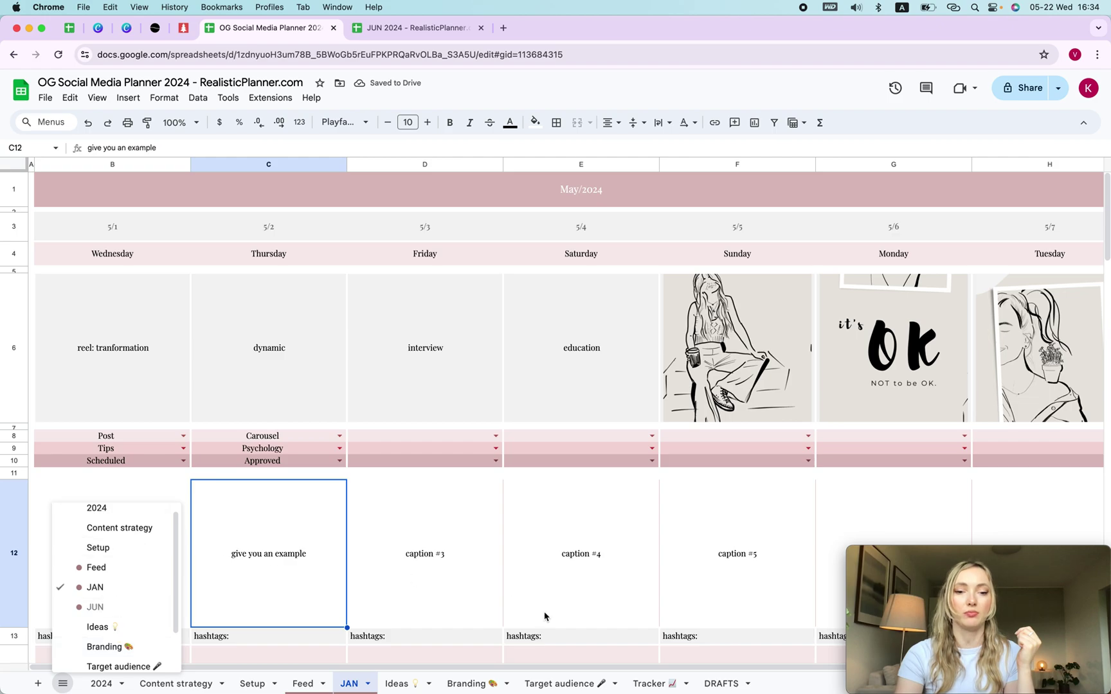
Step: Look over the last rows of the Feed sheet, then the Content strategy and Setup sheets
click(299, 684)
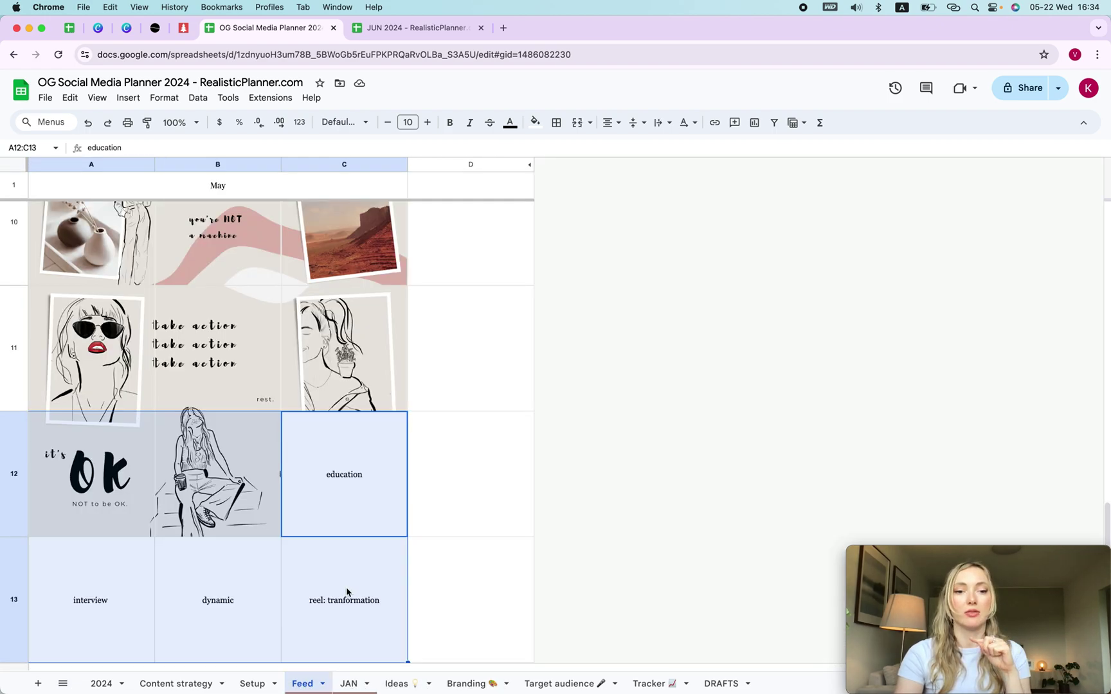
scroll(347, 587, down, 2)
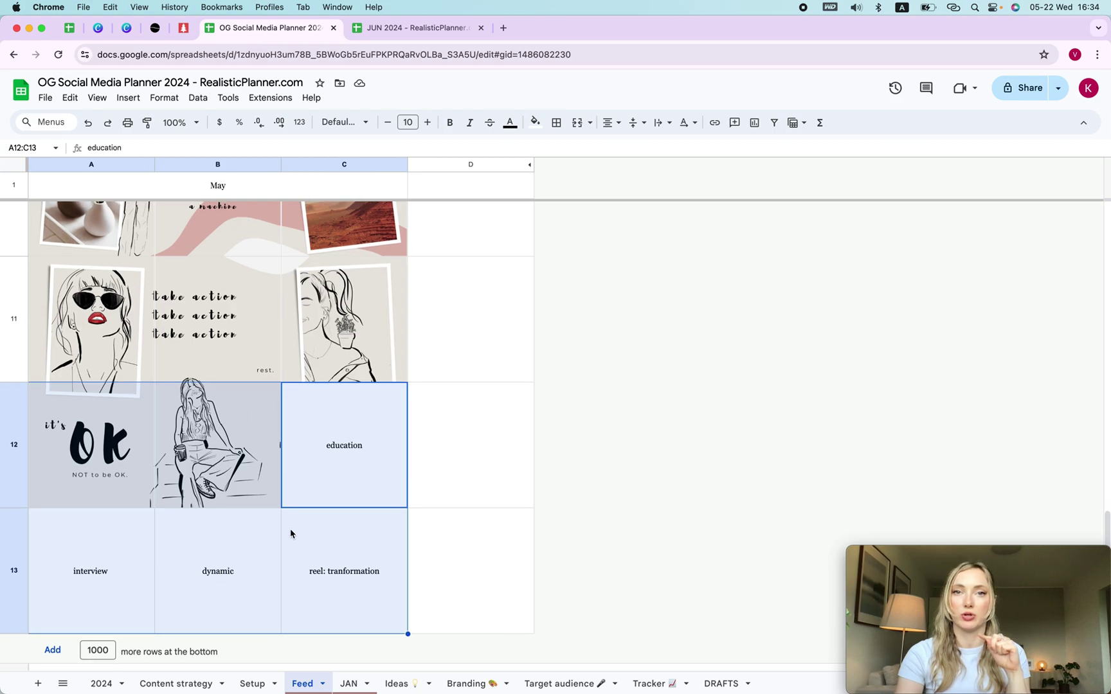
click(172, 684)
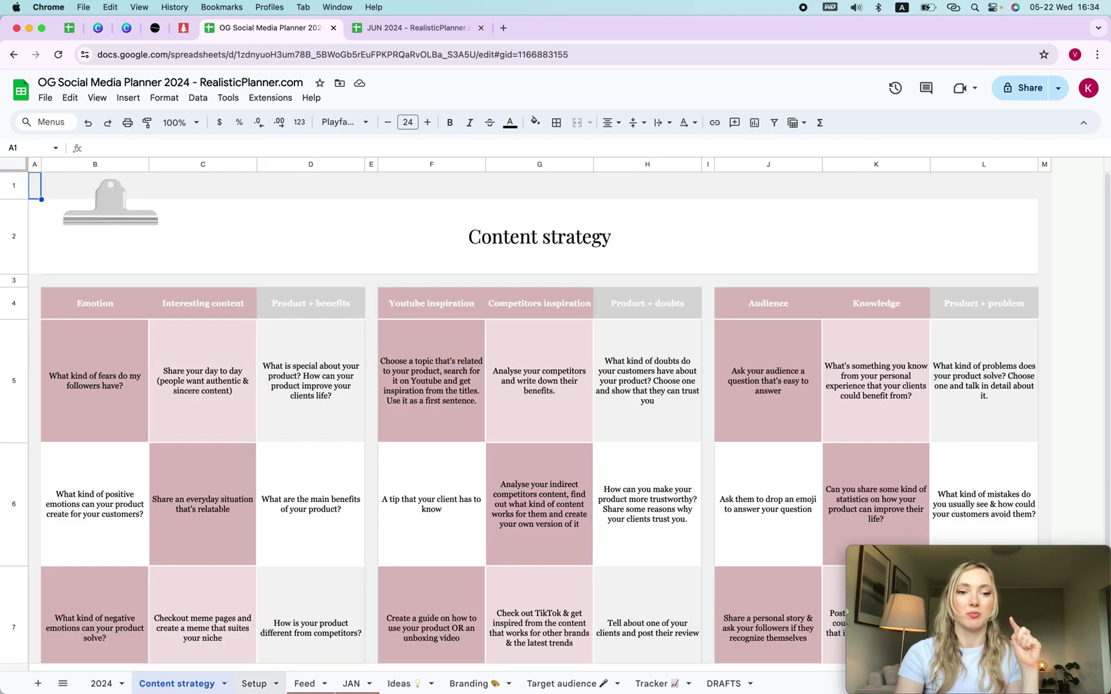
click(264, 688)
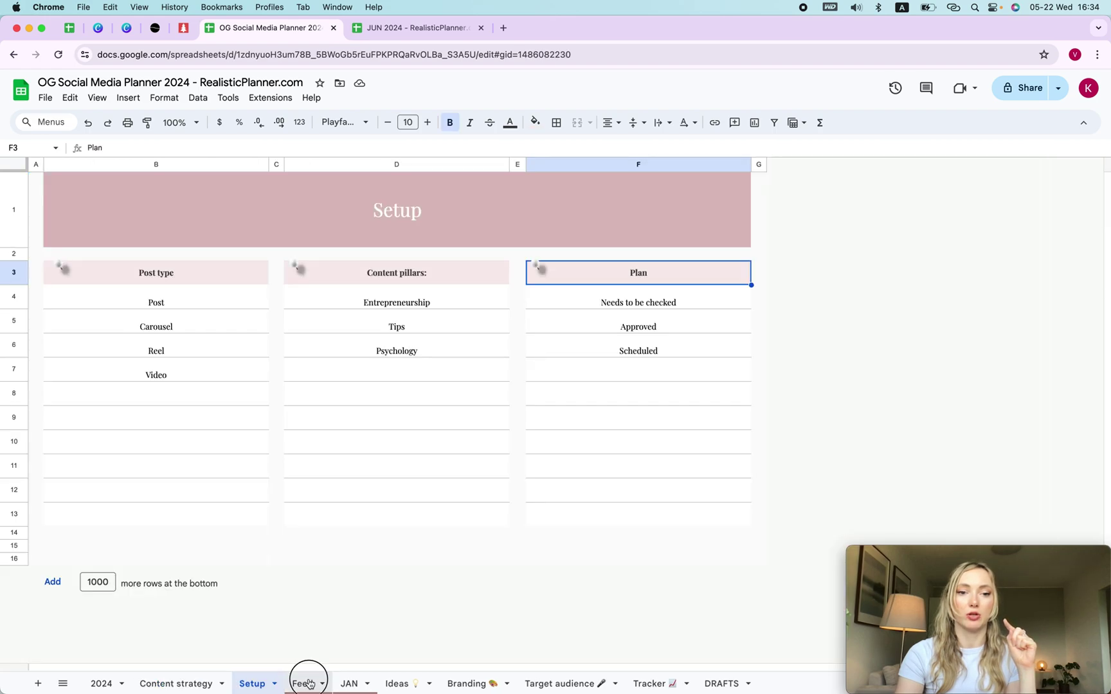
Step: Review the text placeholders in rows 12 and 13 of the Feed sheet and their matching posts on JAN
click(308, 684)
click(365, 559)
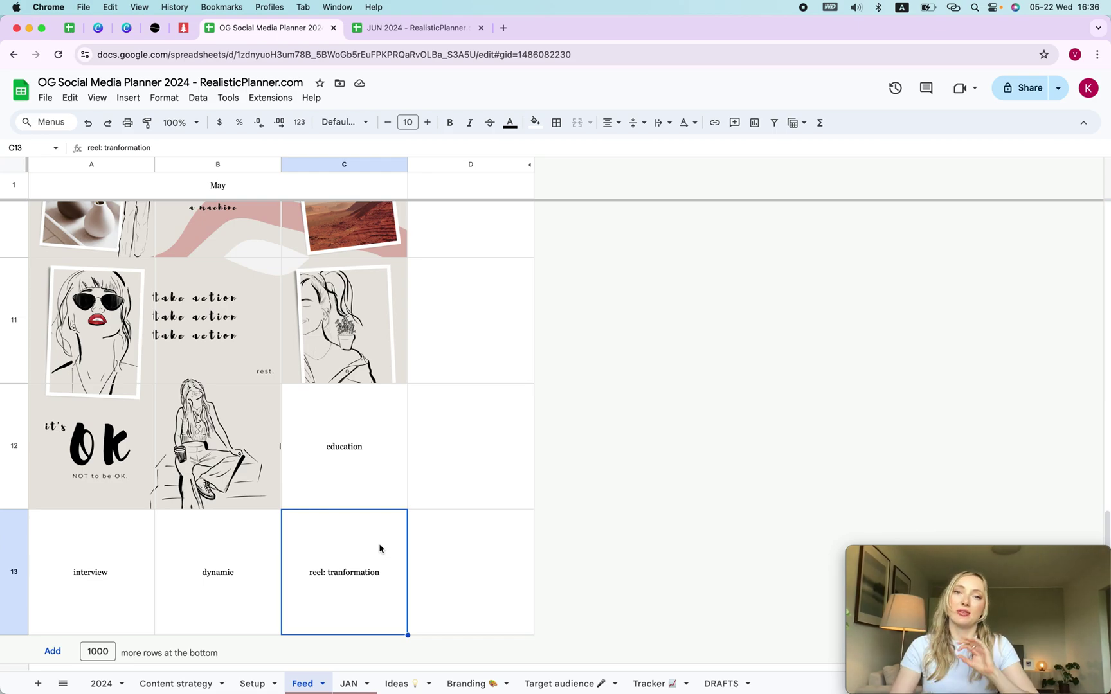
click(230, 588)
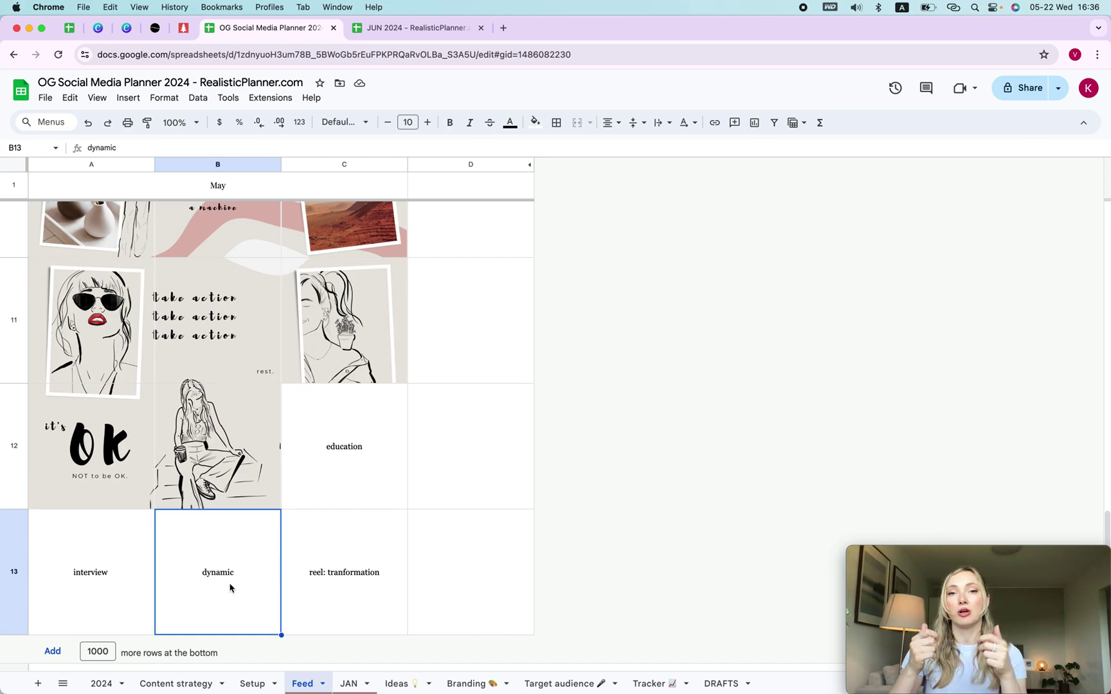
click(350, 682)
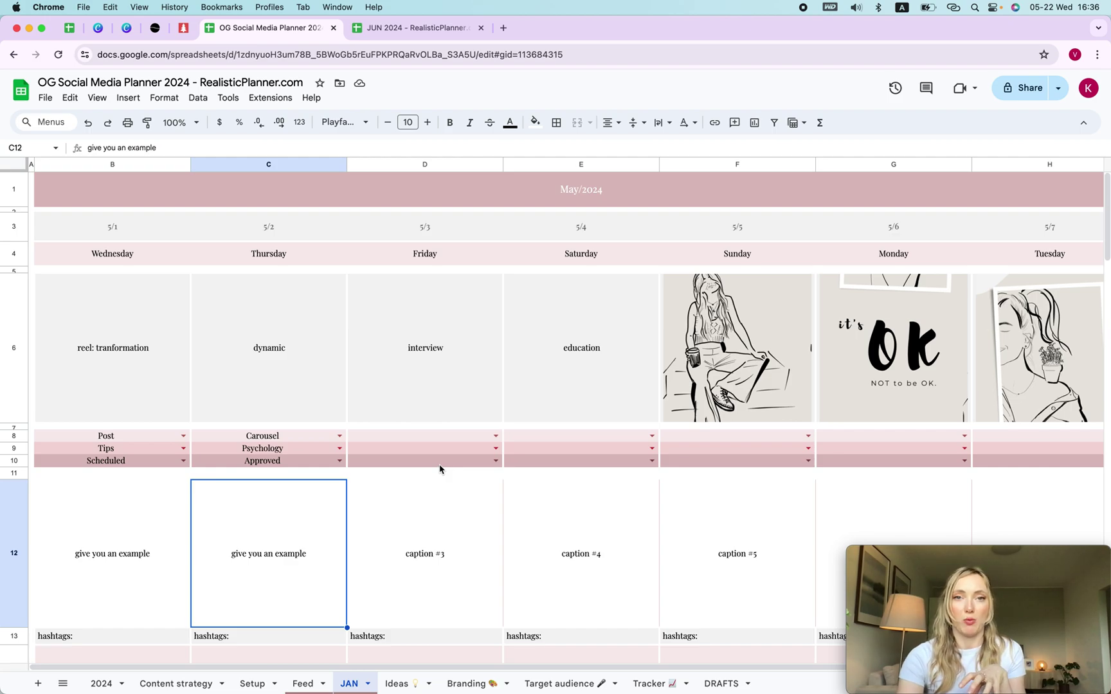
click(302, 683)
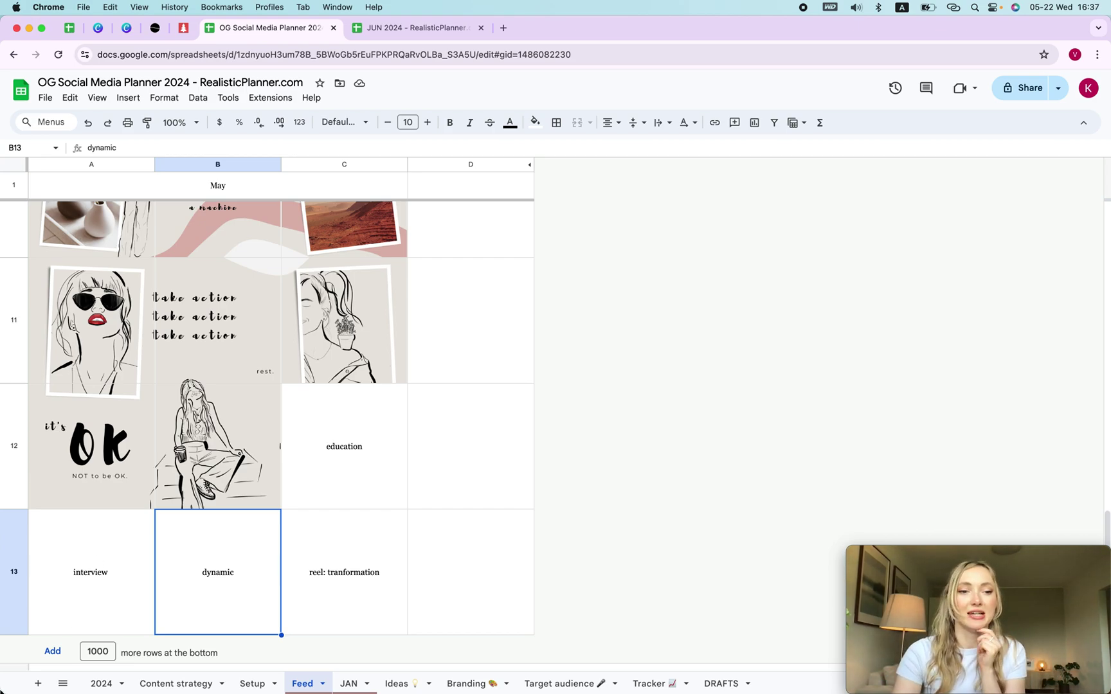
click(115, 592)
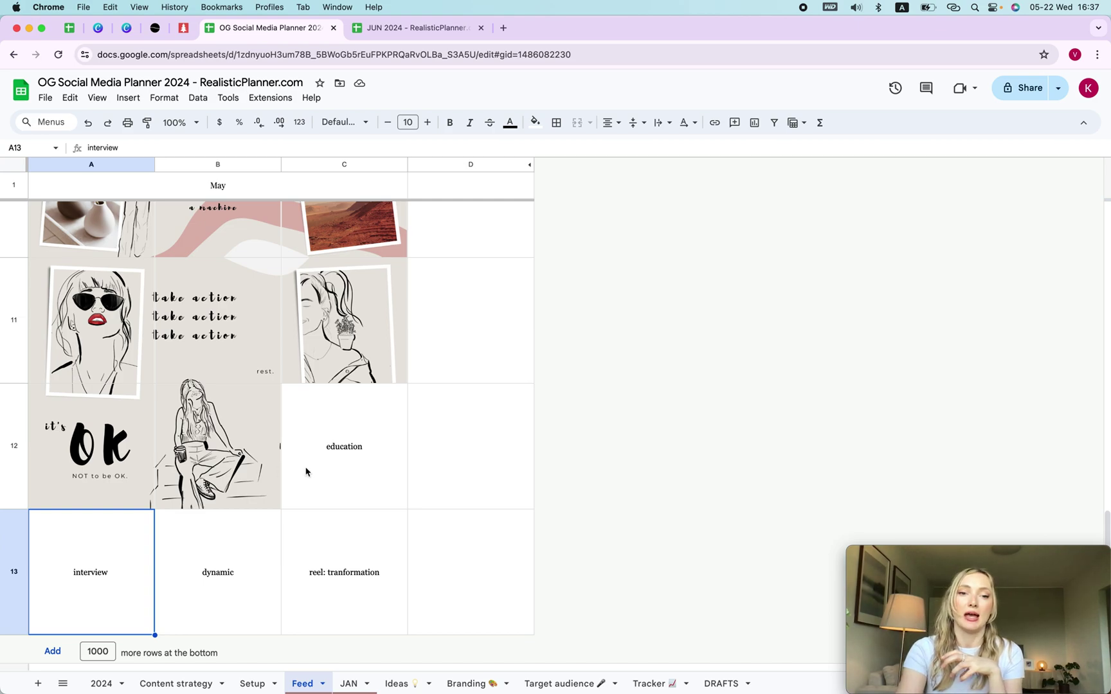
click(344, 457)
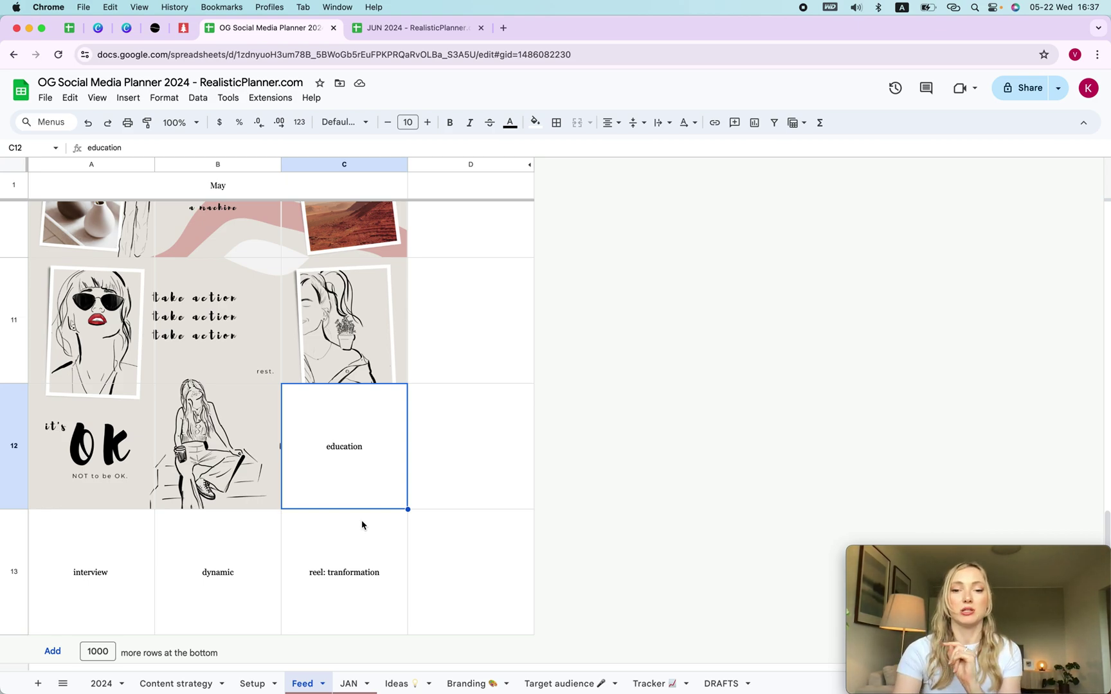
Step: Examine the "WHO'S YOUR AUDIENCE?" section on the Target audience sheet
click(566, 682)
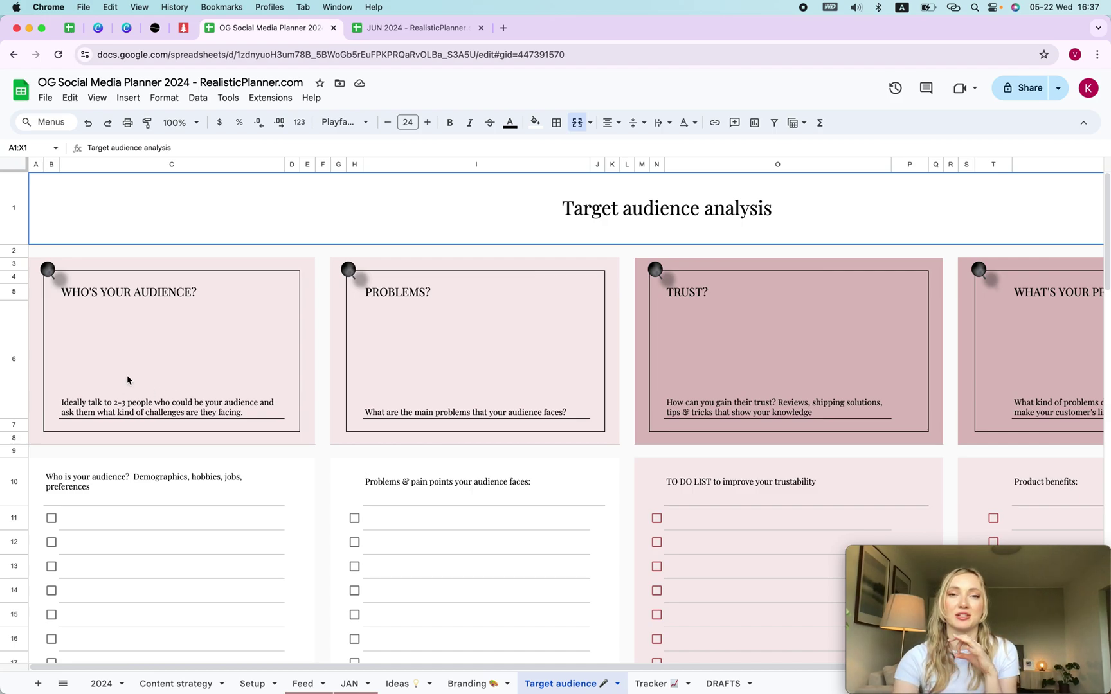
click(132, 304)
click(130, 296)
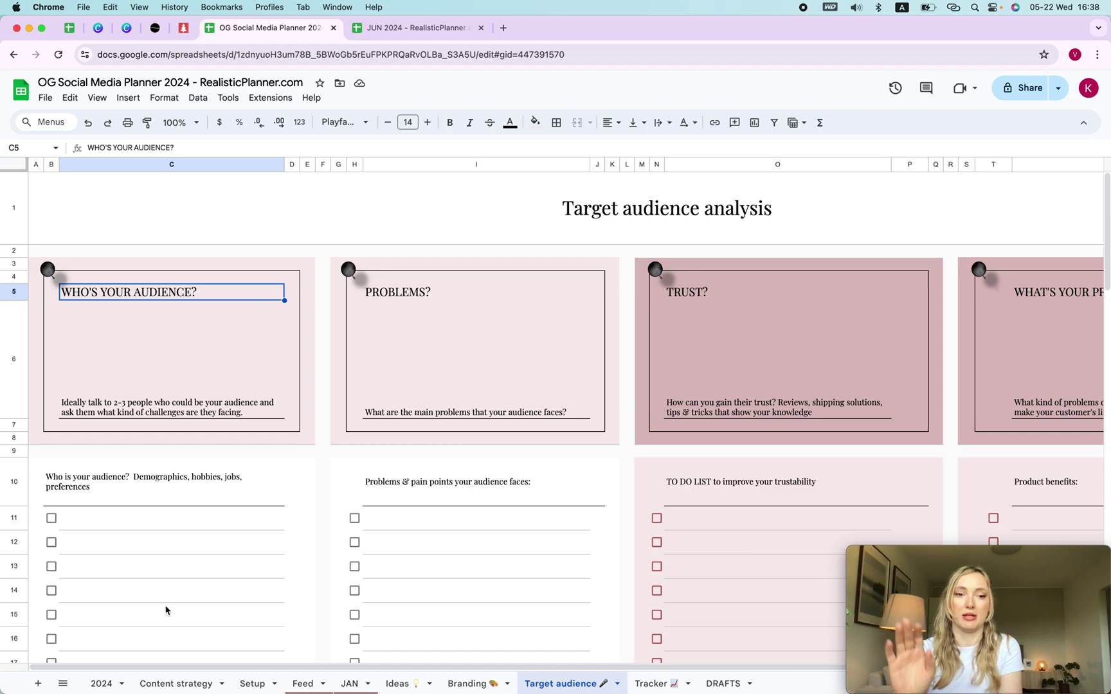
Step: Set the year above the calendar on the 2024 sheet to 2024
click(101, 683)
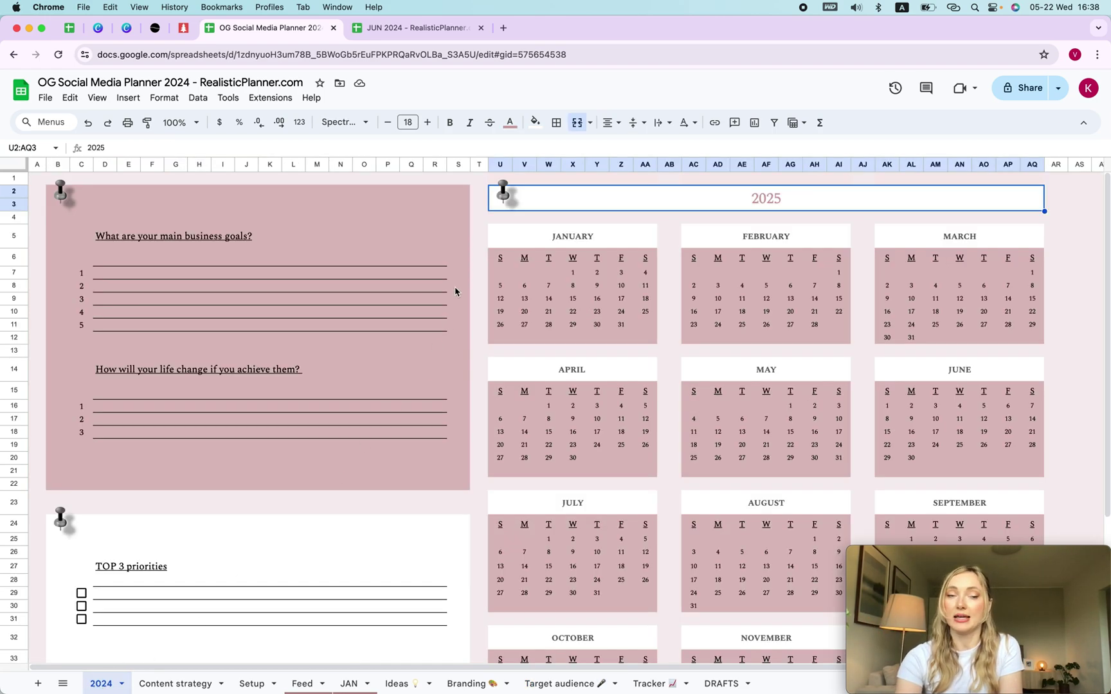
double_click(795, 200)
key(BackSpace)
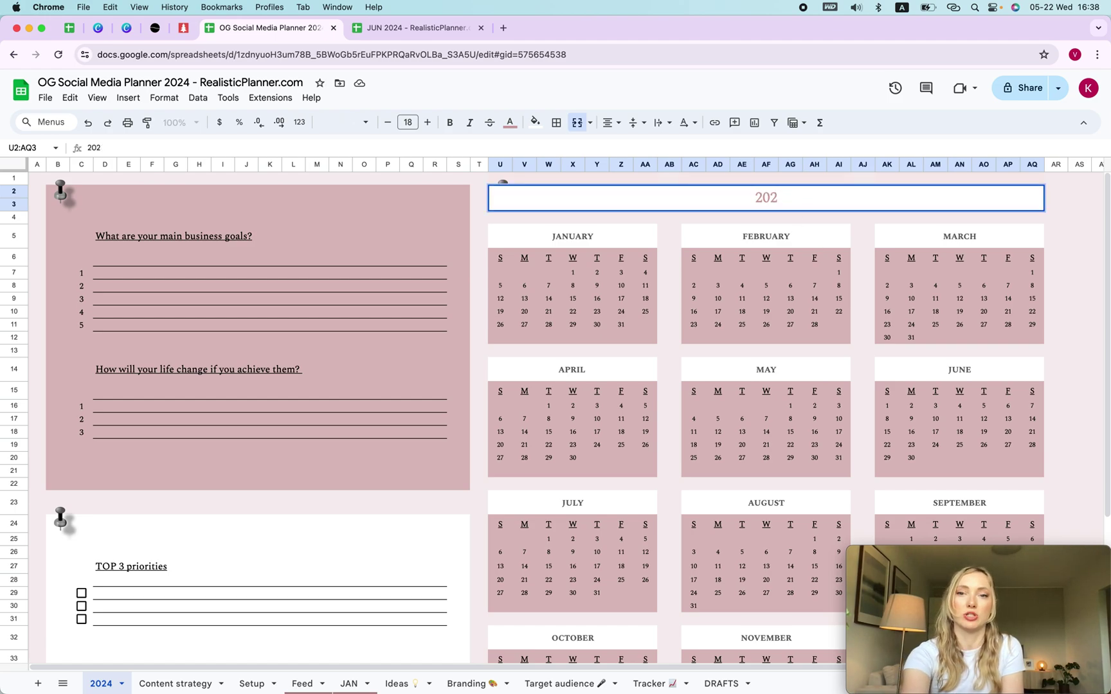
text(4)
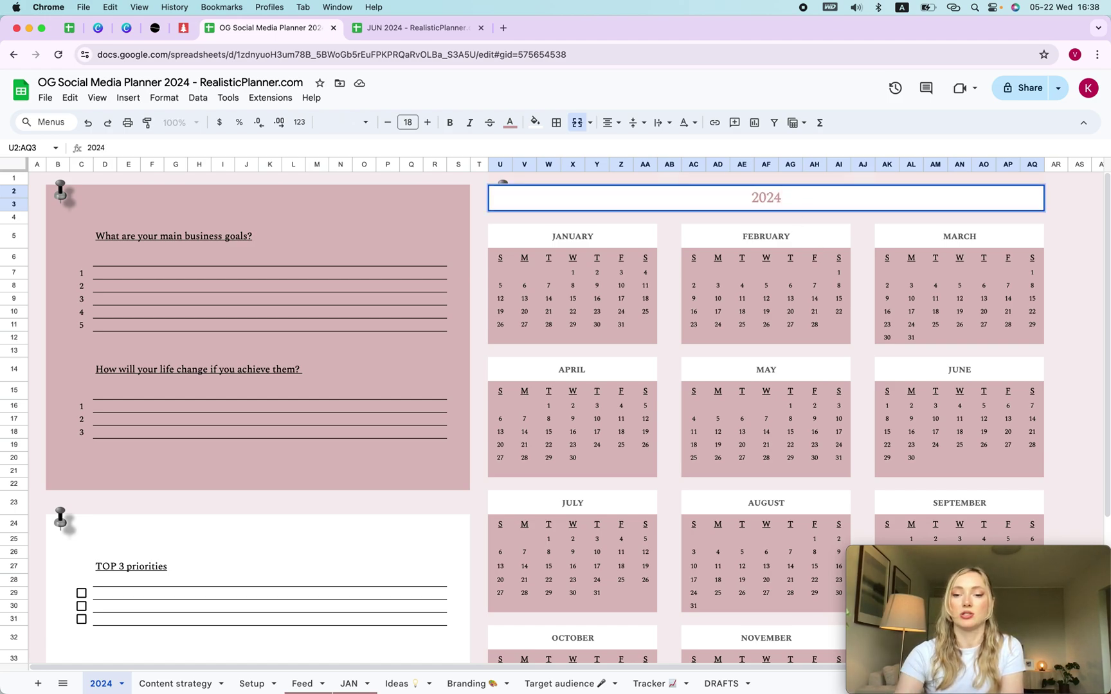
key(Return)
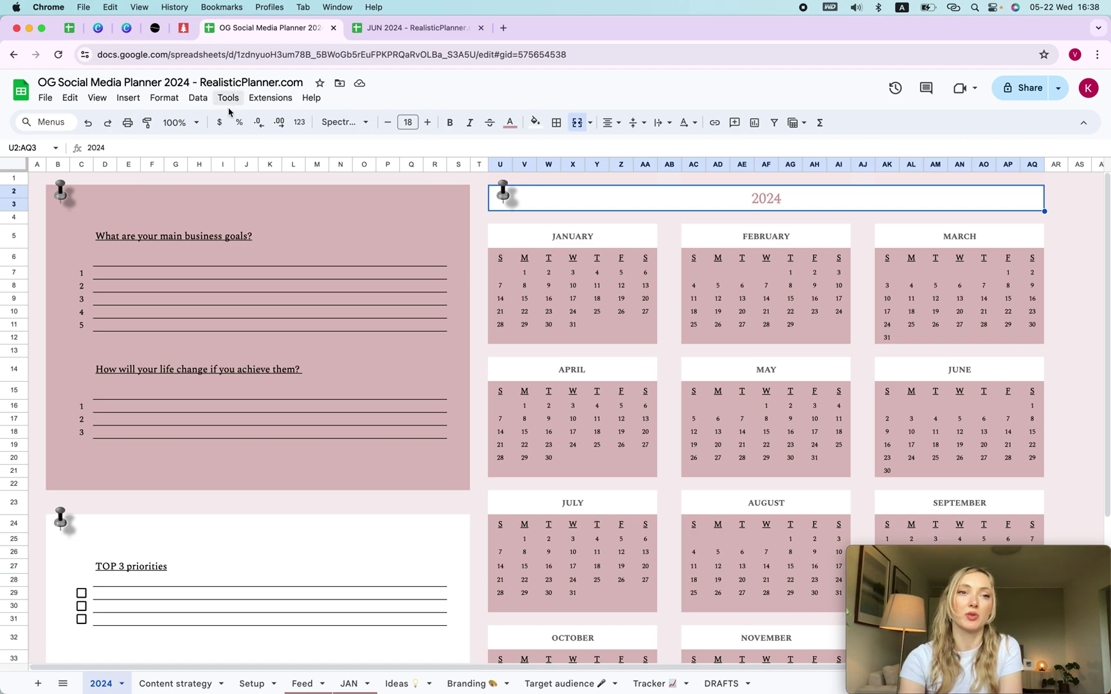
Step: Start customizing the spreadsheet's theme and set its Accent 1 colour to light blue
click(162, 98)
click(184, 121)
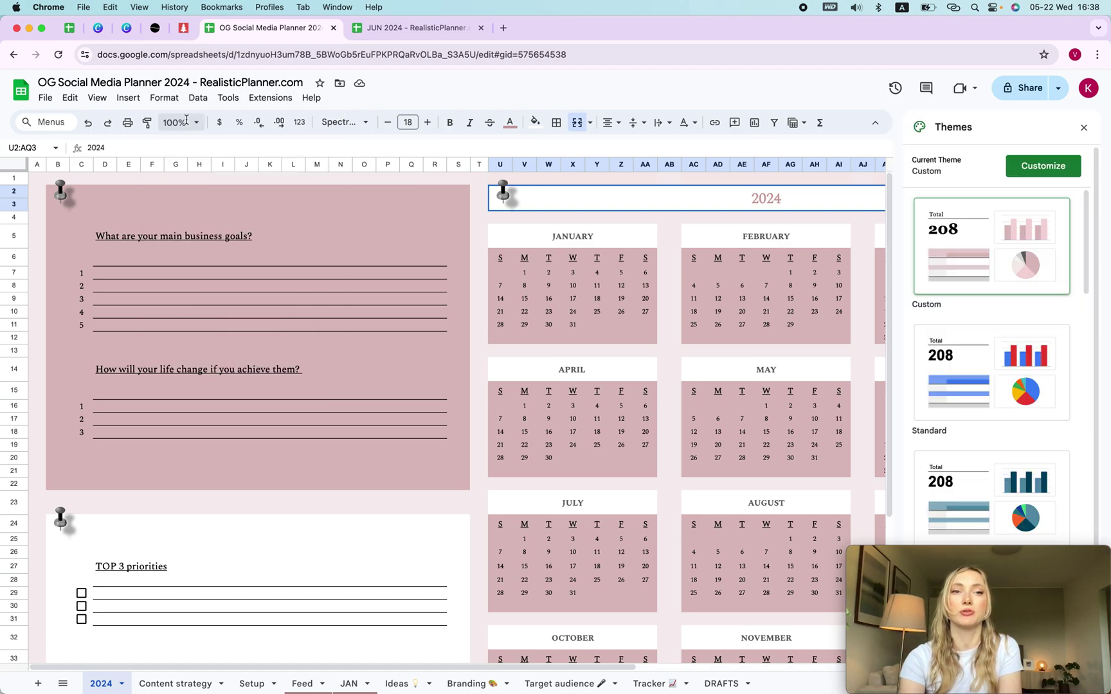
click(1046, 166)
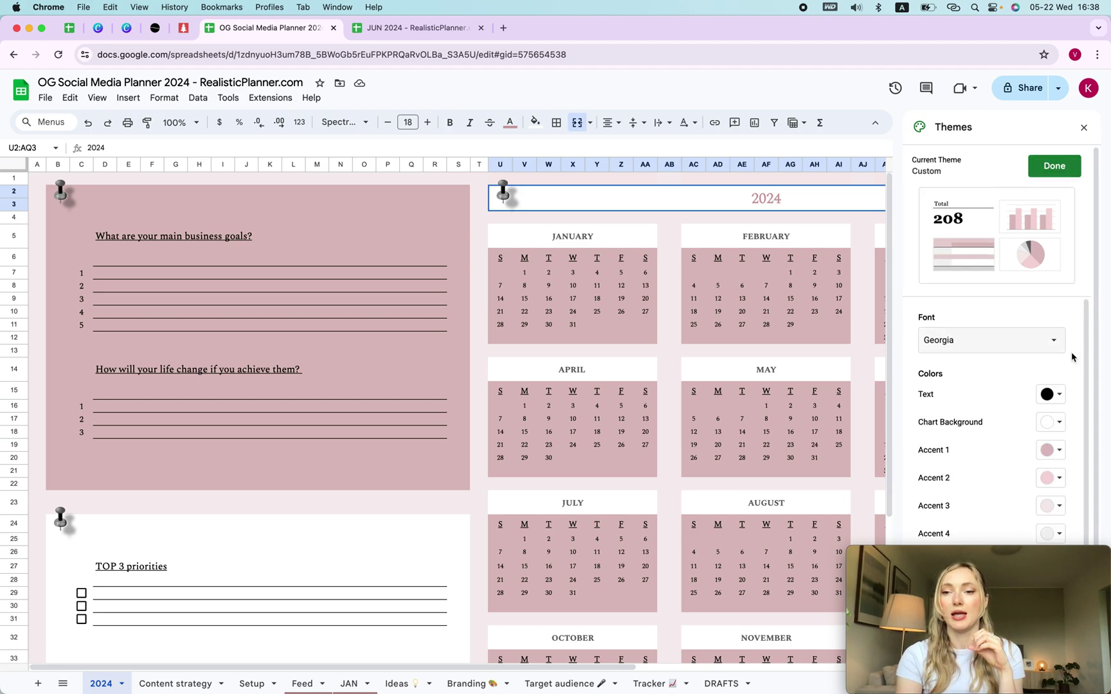
click(1055, 454)
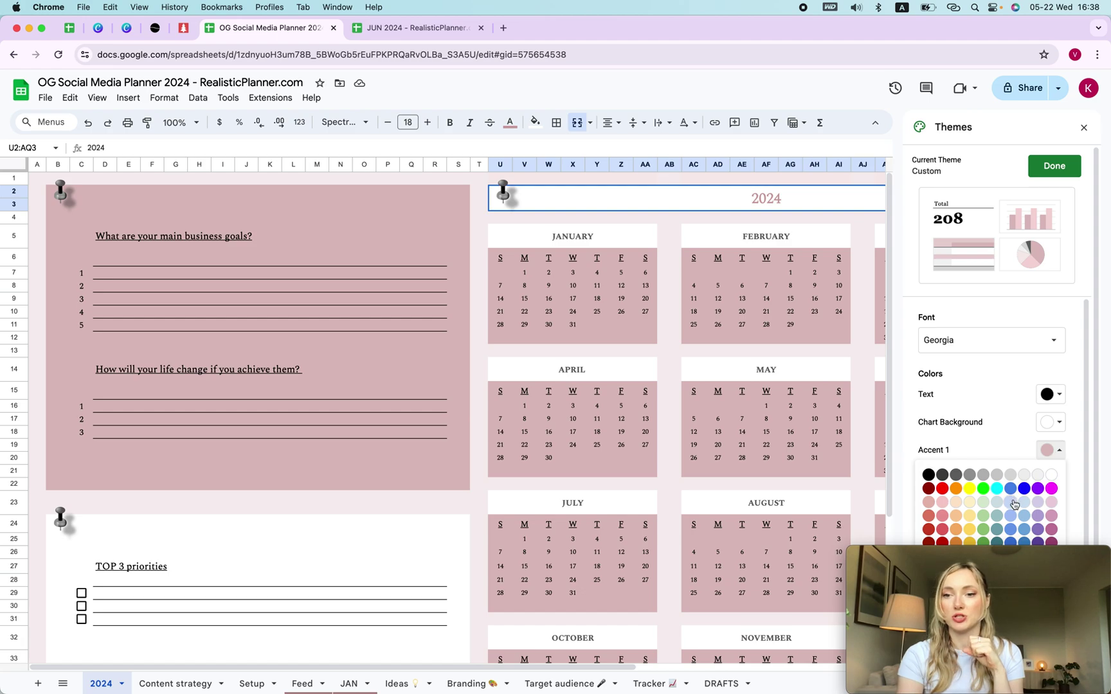
click(1040, 502)
Step: Set the theme's Accent 2 colour to a medium blue, one shade darker than Accent 1
click(1047, 478)
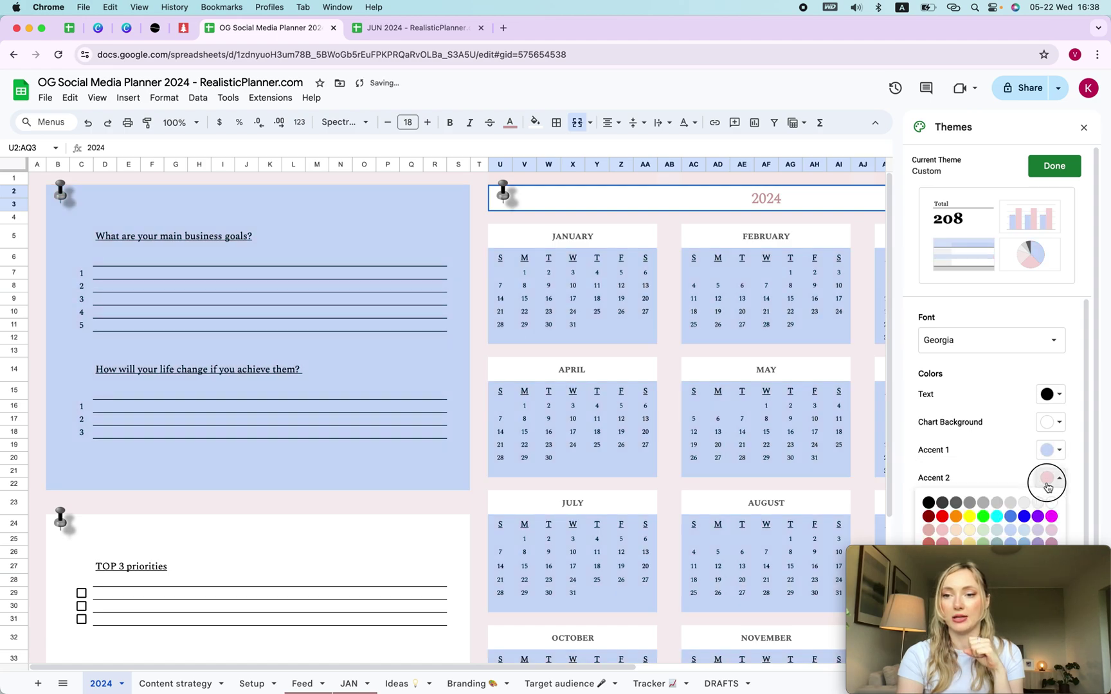
click(1009, 524)
scroll(991, 469, down, 1)
click(1054, 468)
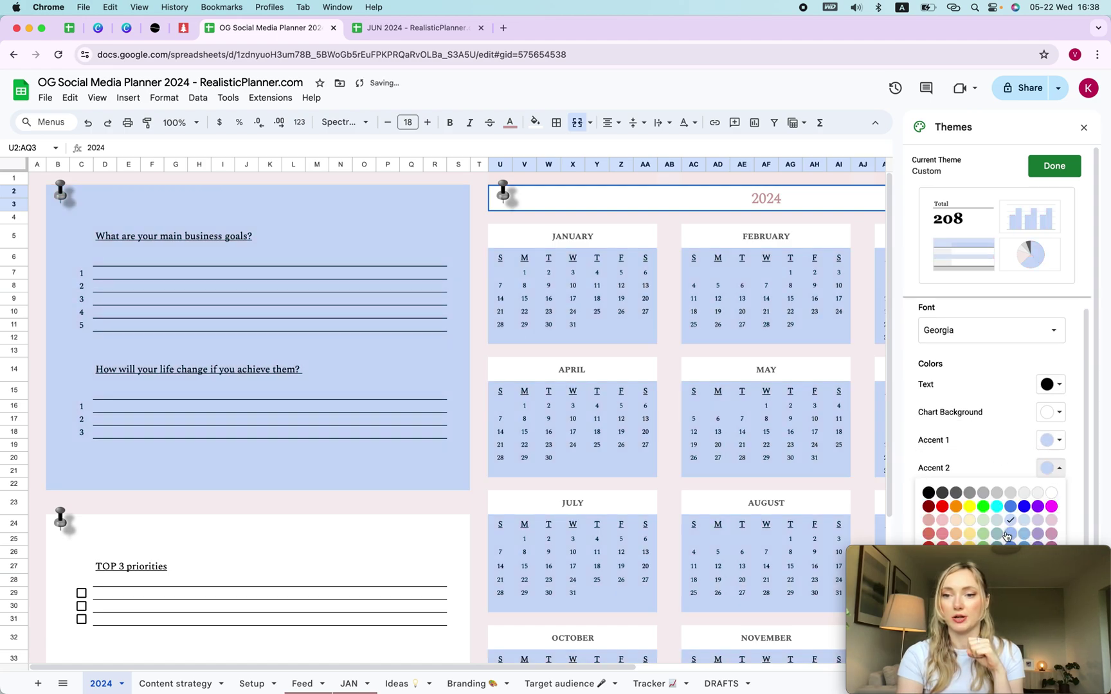
click(1031, 534)
Step: Set the theme's Accent 3 colour to light grey and Accent 4 to dark grey, and finish customizing the theme
click(1058, 496)
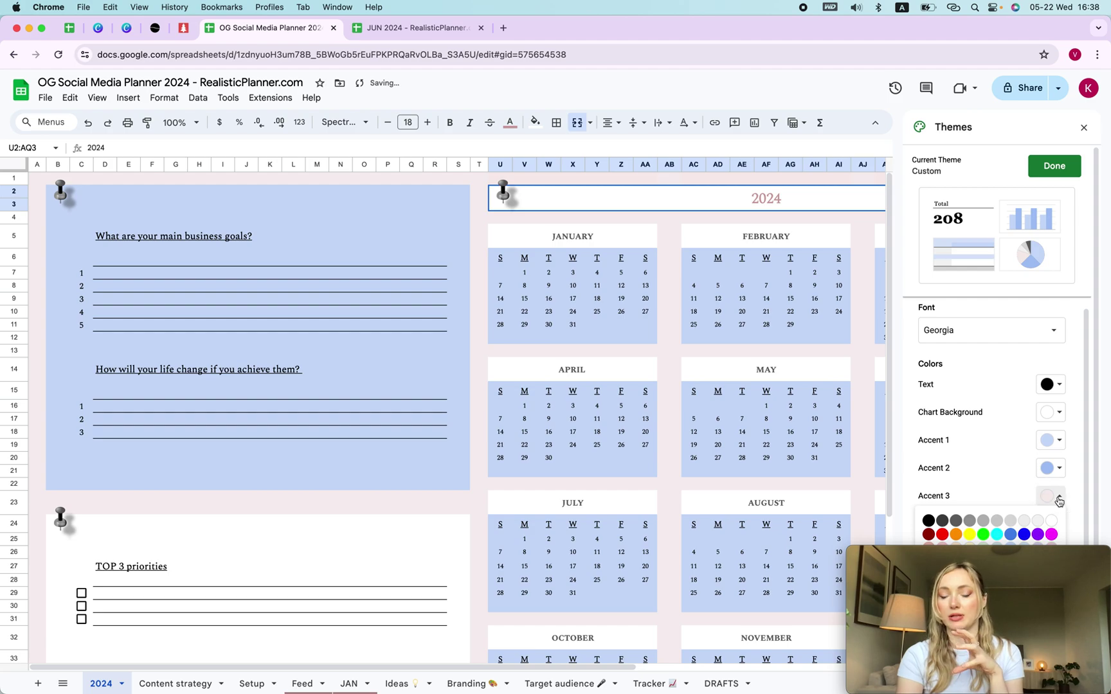
scroll(1059, 501, down, 1)
click(1037, 520)
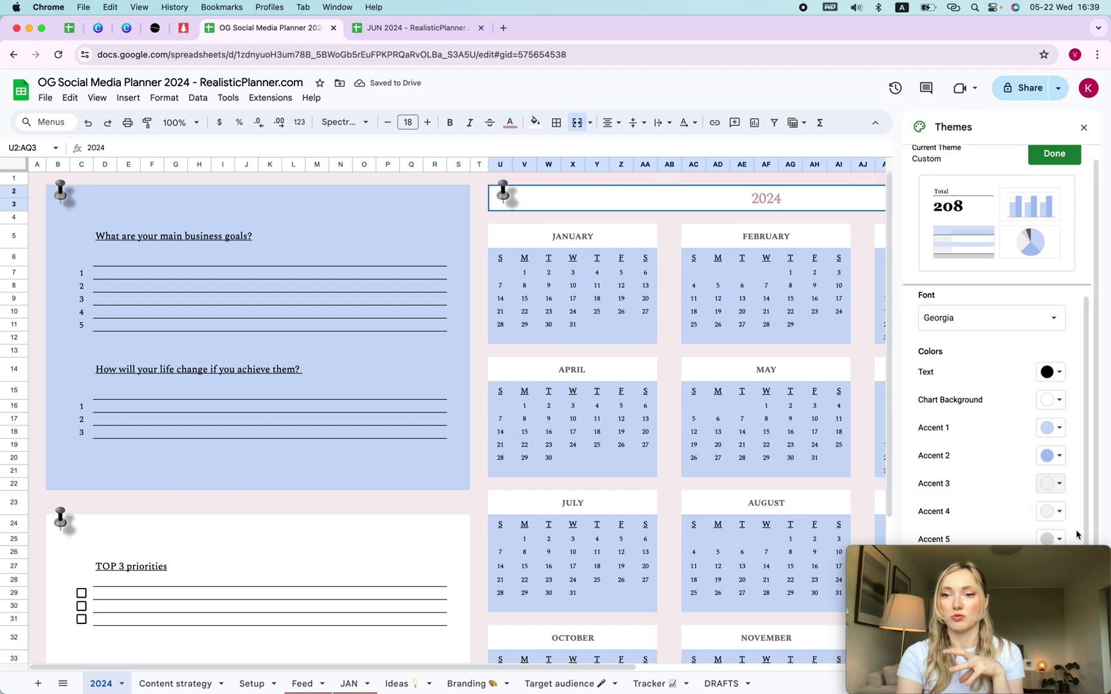
click(1056, 512)
click(967, 537)
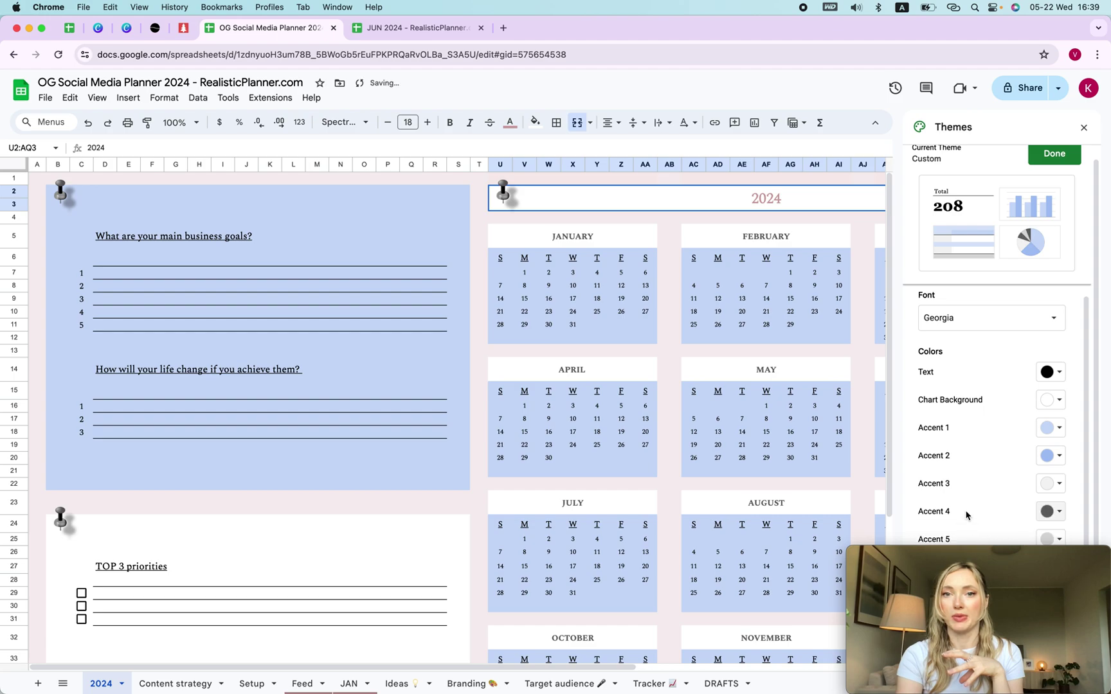
click(1054, 154)
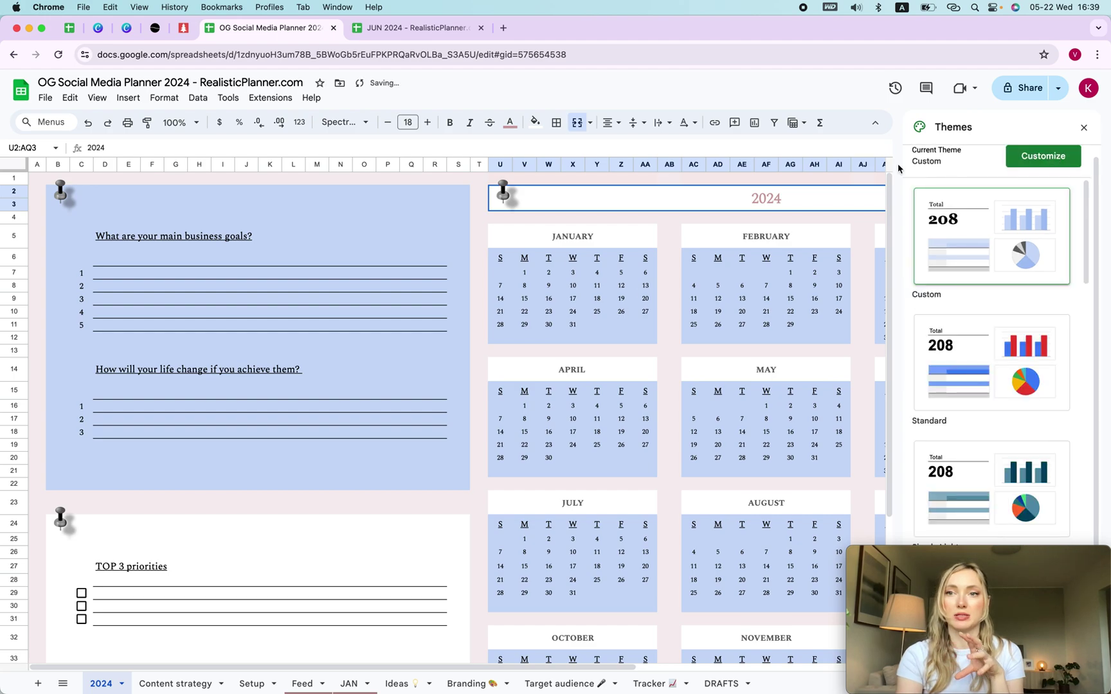
click(1084, 128)
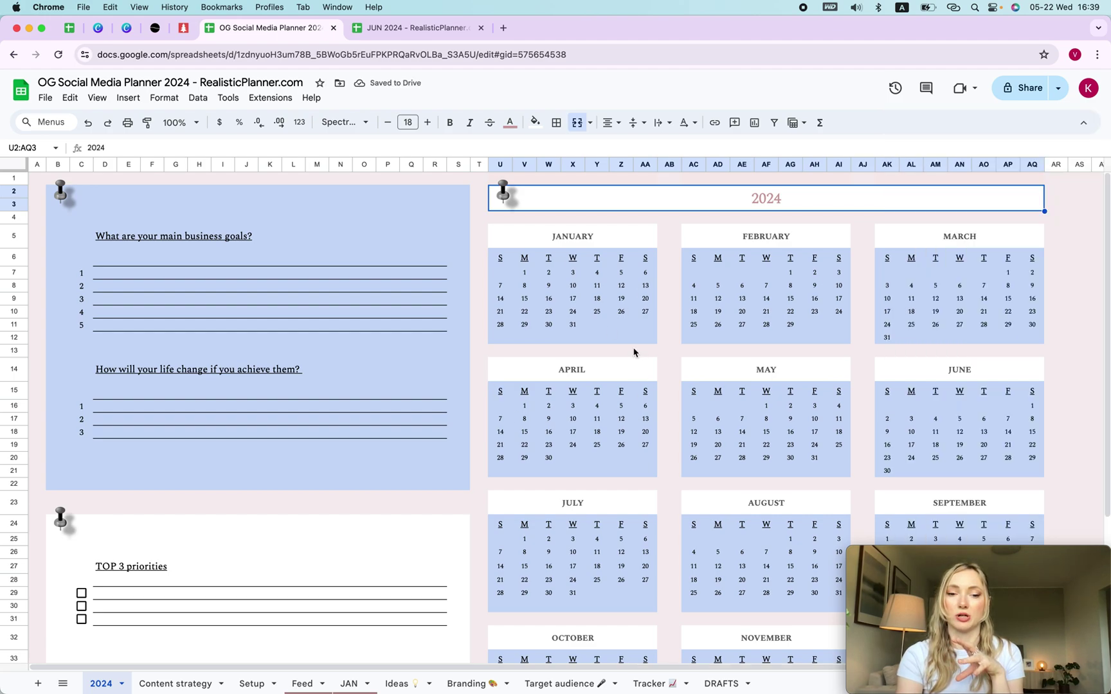
Step: Check how the theme colours apply across the Setup, Feed, JAN, Ideas, Branding, Target audience, Tracker and DRAFTS sheets
click(253, 683)
click(299, 683)
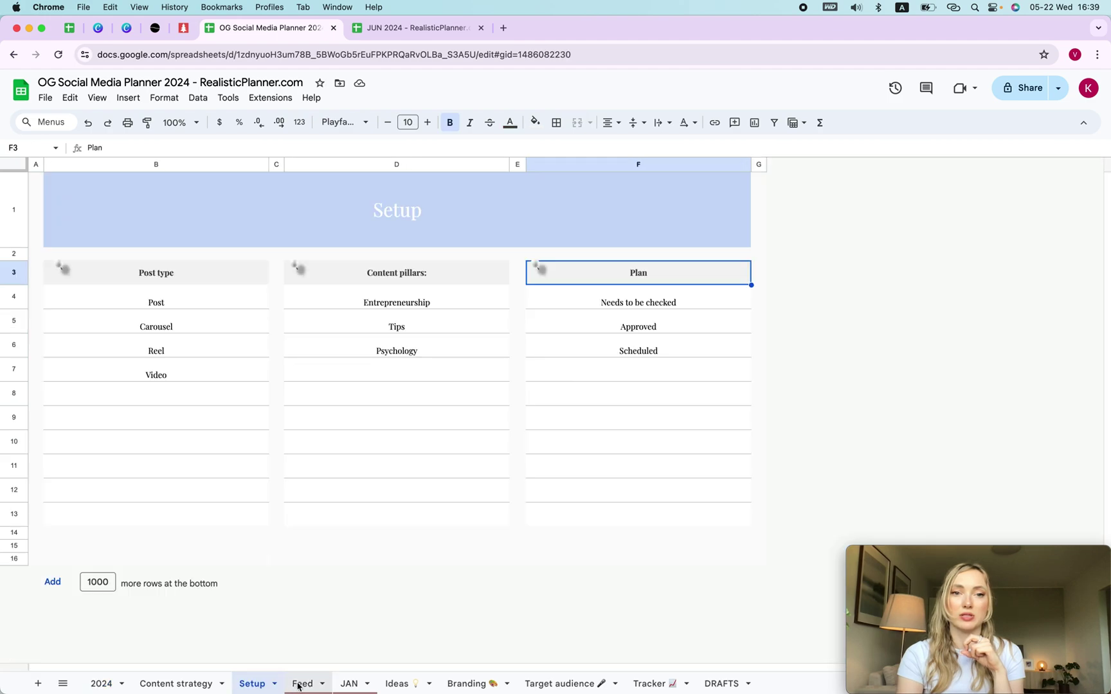
scroll(410, 521, up, 2)
scroll(410, 523, up, 10)
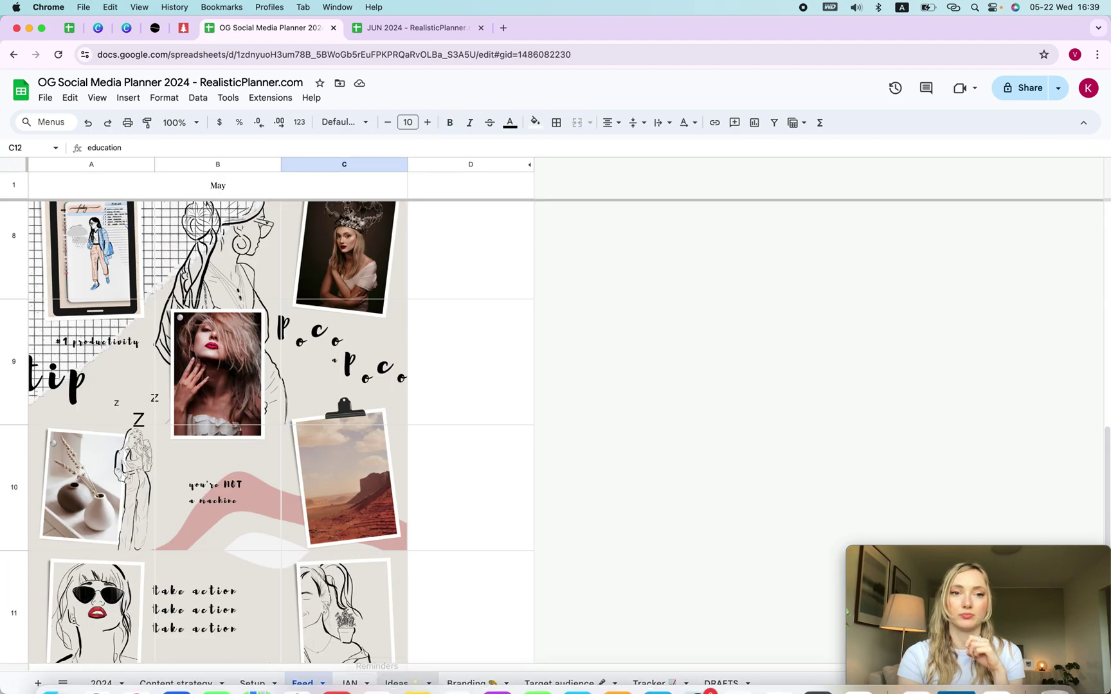
click(355, 685)
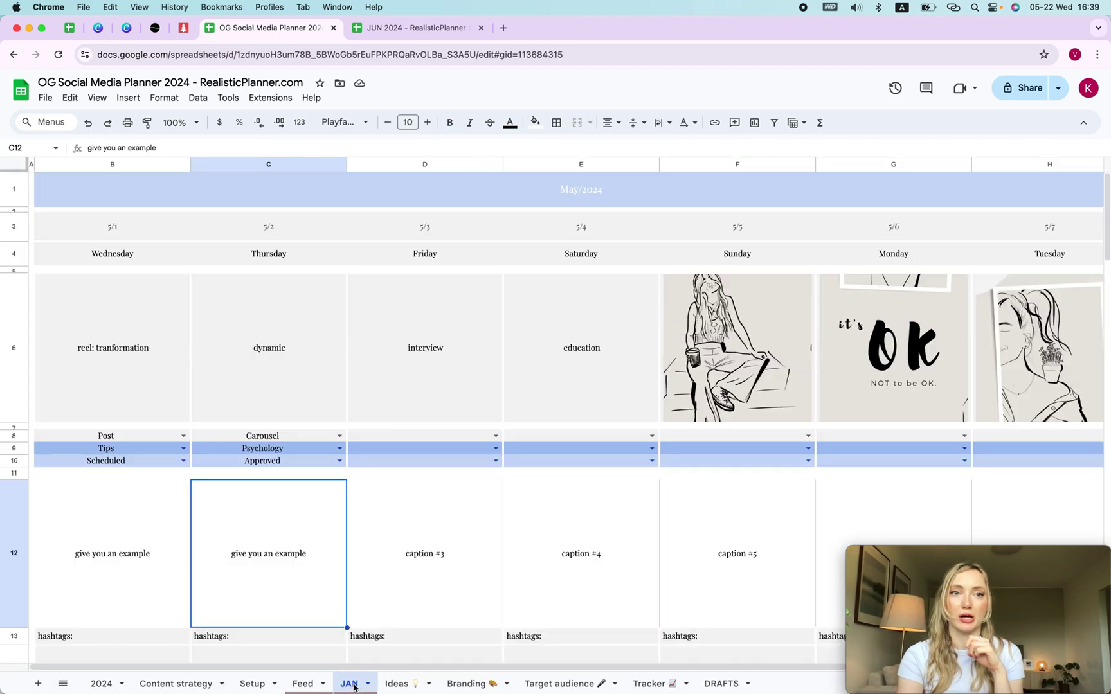
click(411, 685)
click(487, 685)
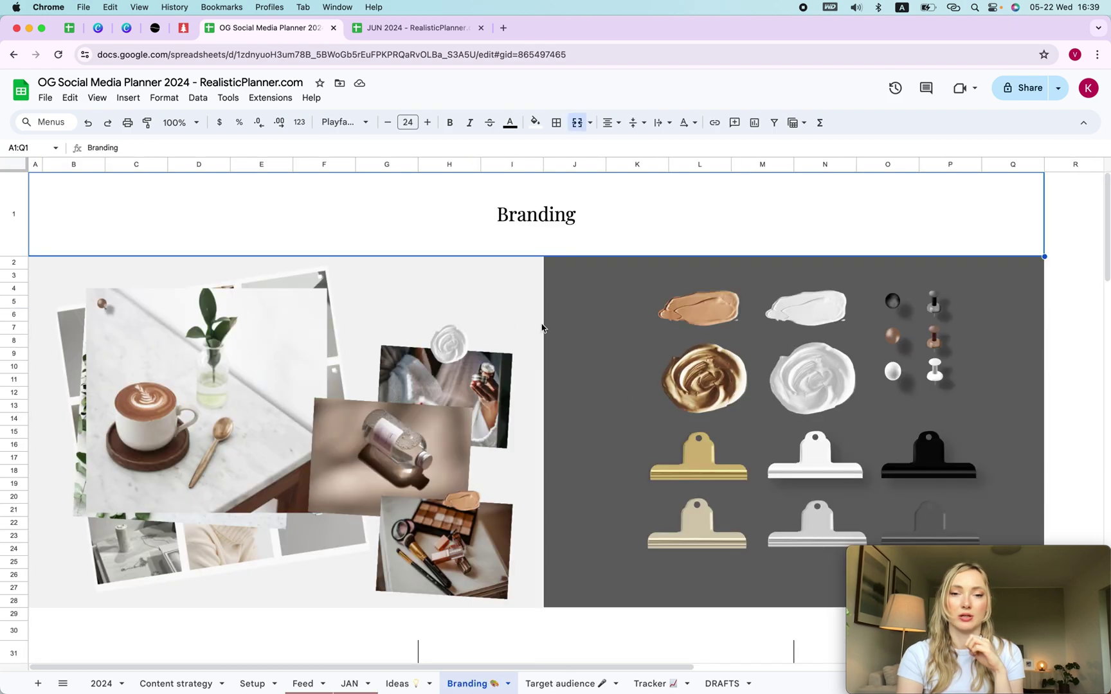
scroll(513, 412, down, 10)
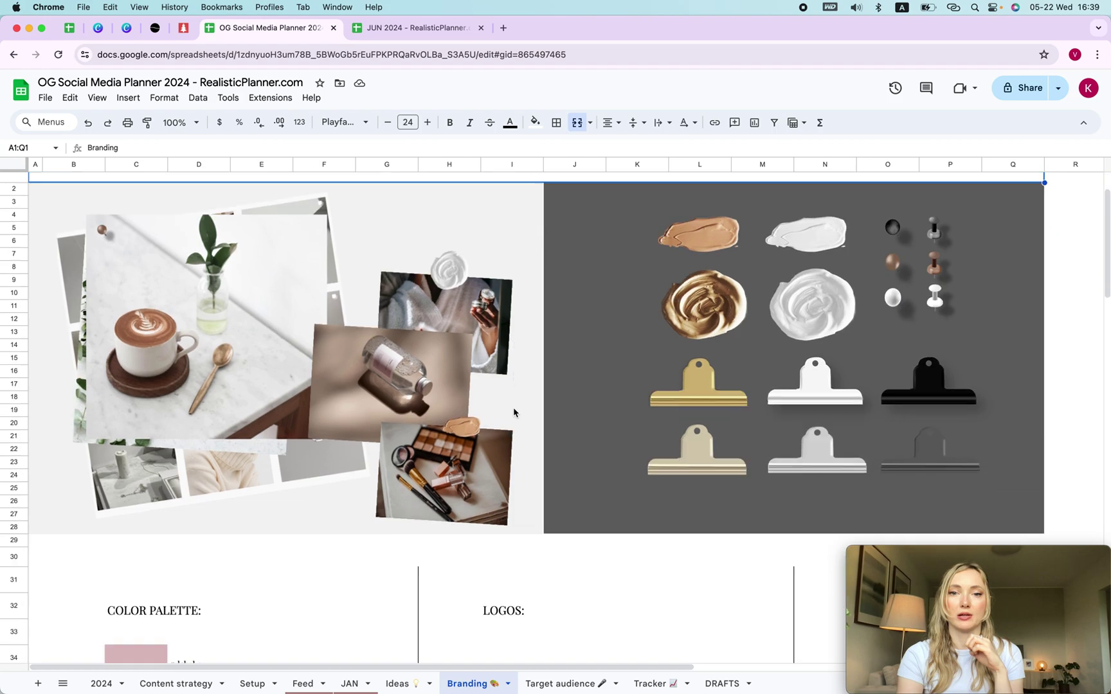
scroll(624, 277, up, 10)
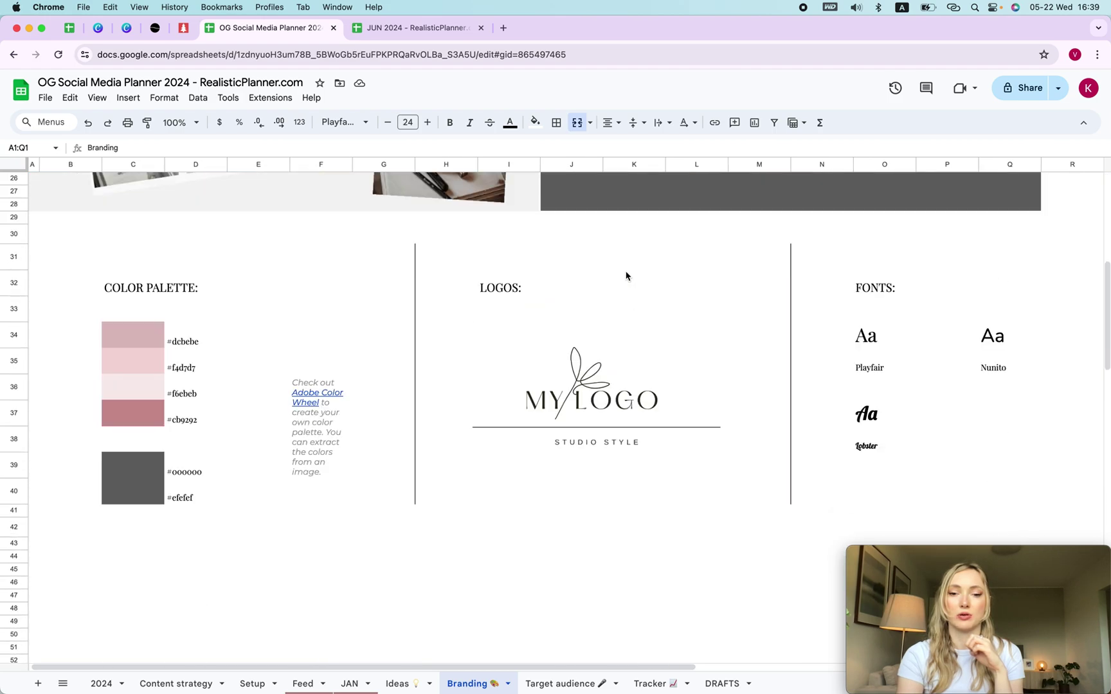
click(577, 685)
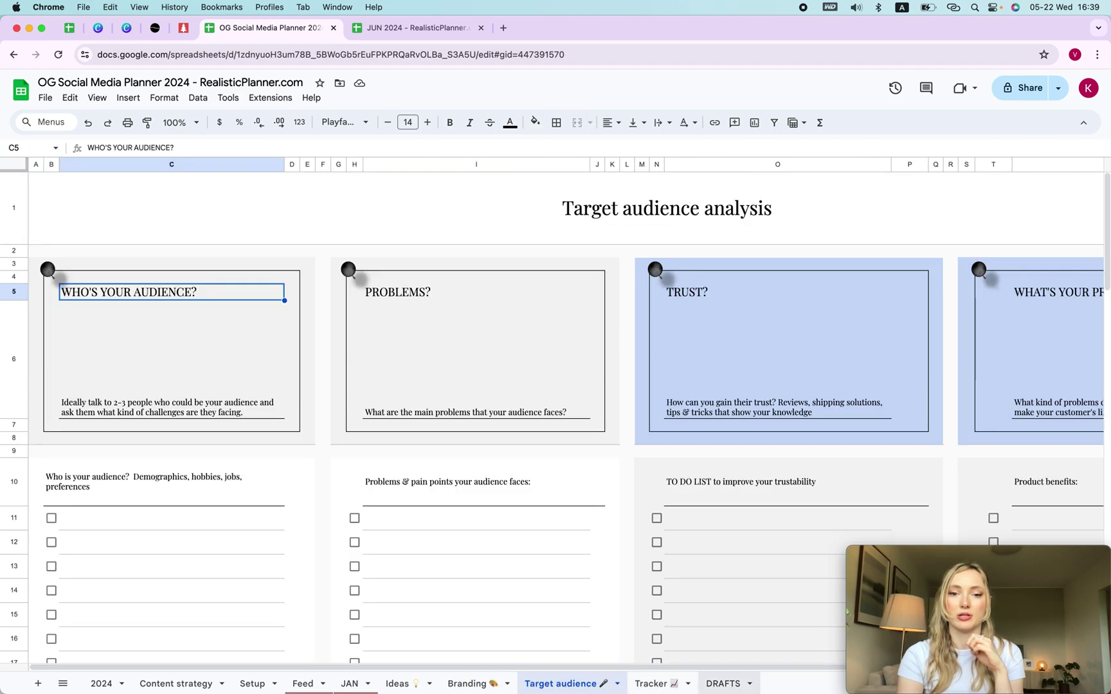
click(656, 684)
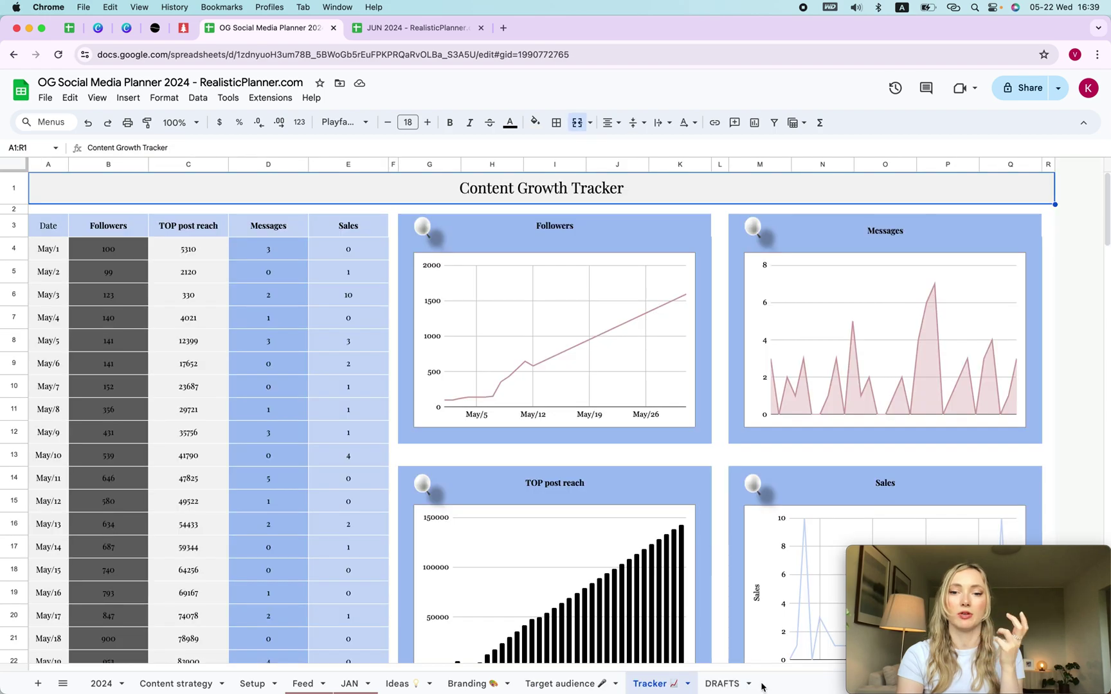
click(720, 684)
click(661, 683)
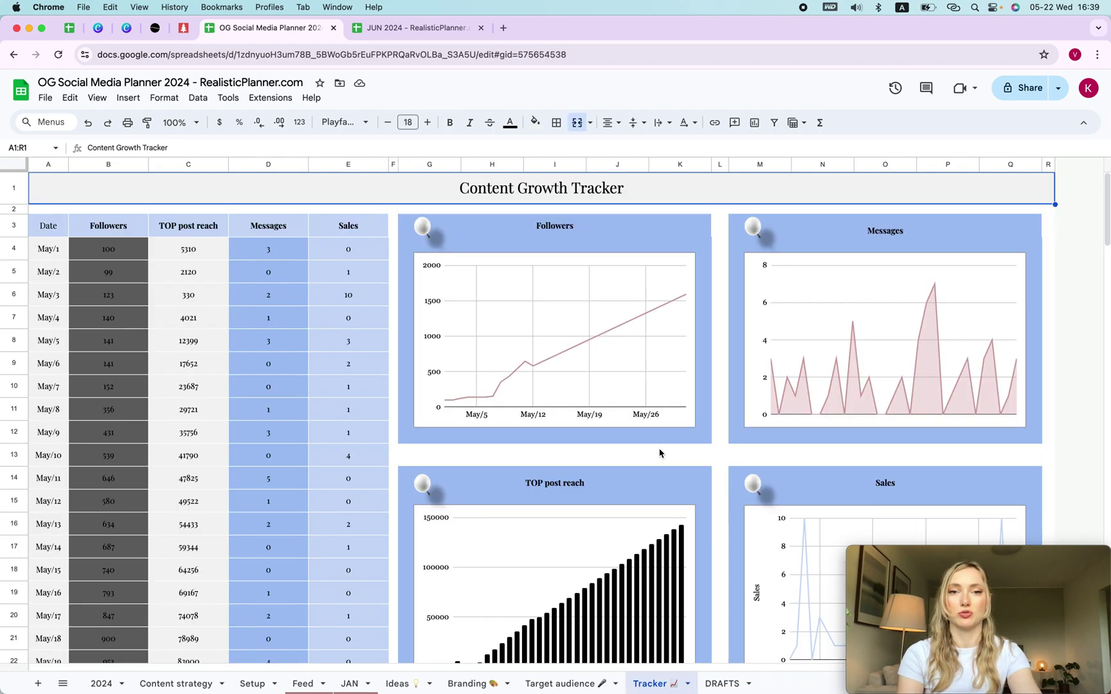
Step: Undo the theme colour changes to bring back the pink palette
key(alt+Up)
key(alt+Up)
key(alt+Up)
key(alt+Up)
key(alt+Up)
key(alt+Up)
key(alt+Up)
key(alt+Up)
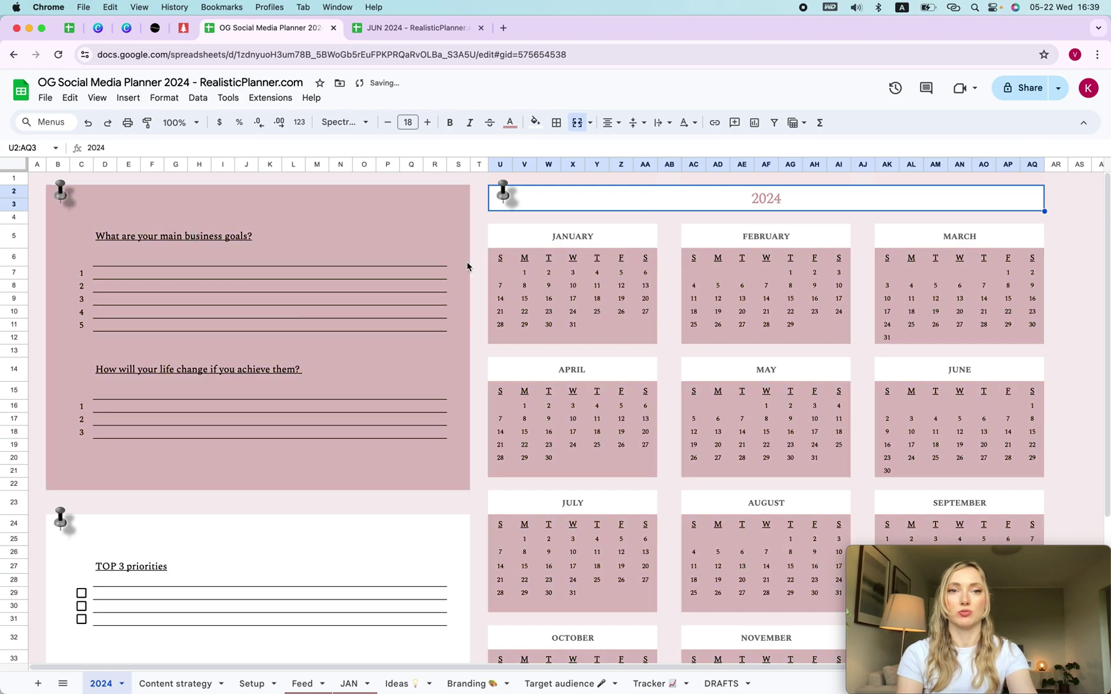
Step: Fill the February 11 to 17 week in the 2024 calendar with the lighter pink theme colour
click(534, 123)
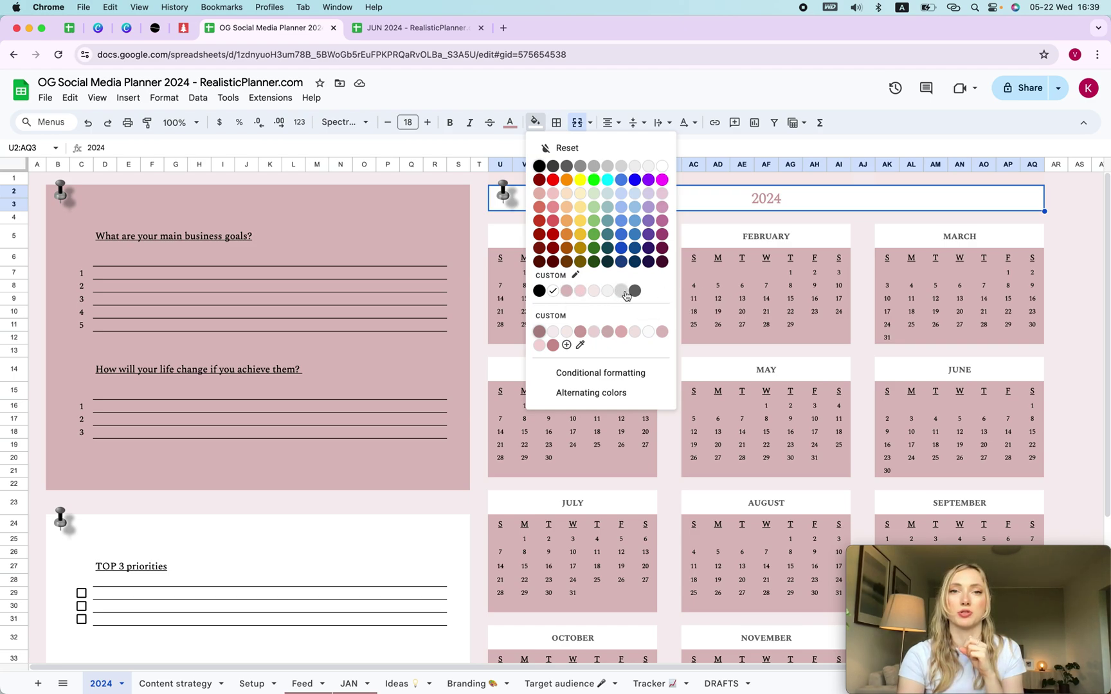
click(700, 301)
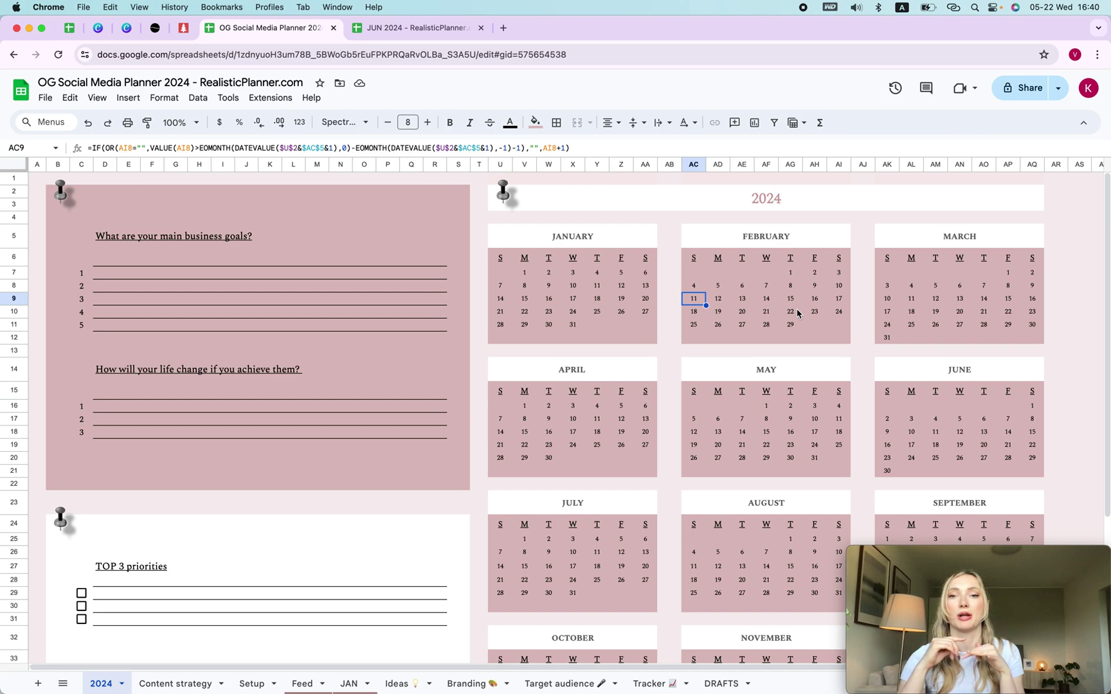
drag(688, 300, 842, 299)
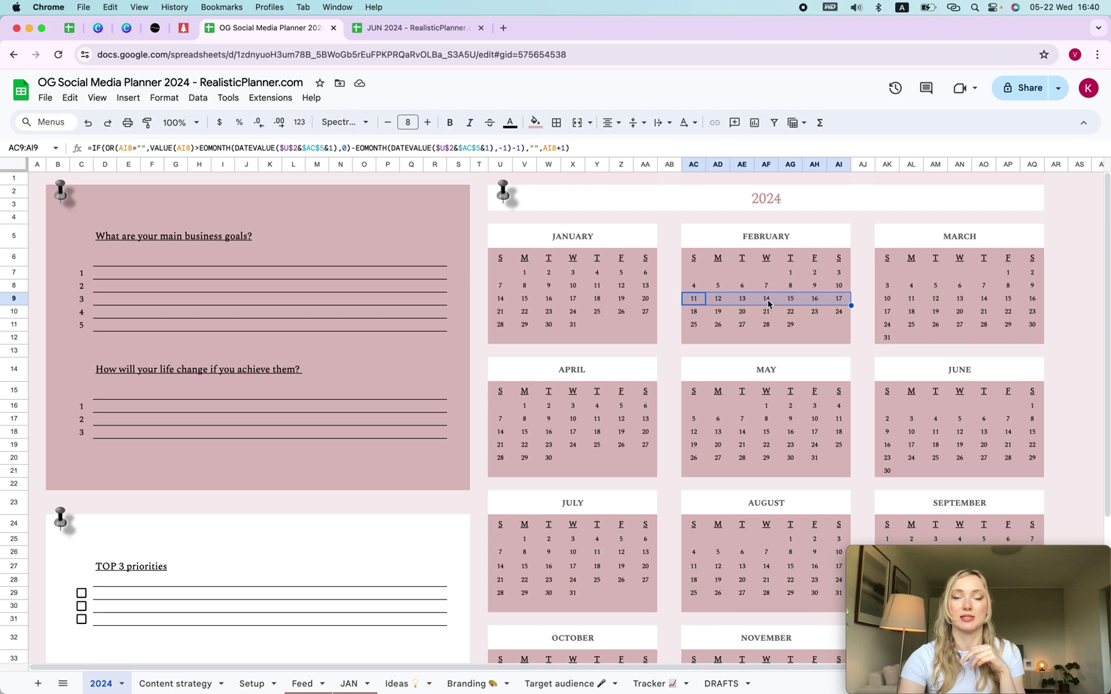
click(535, 123)
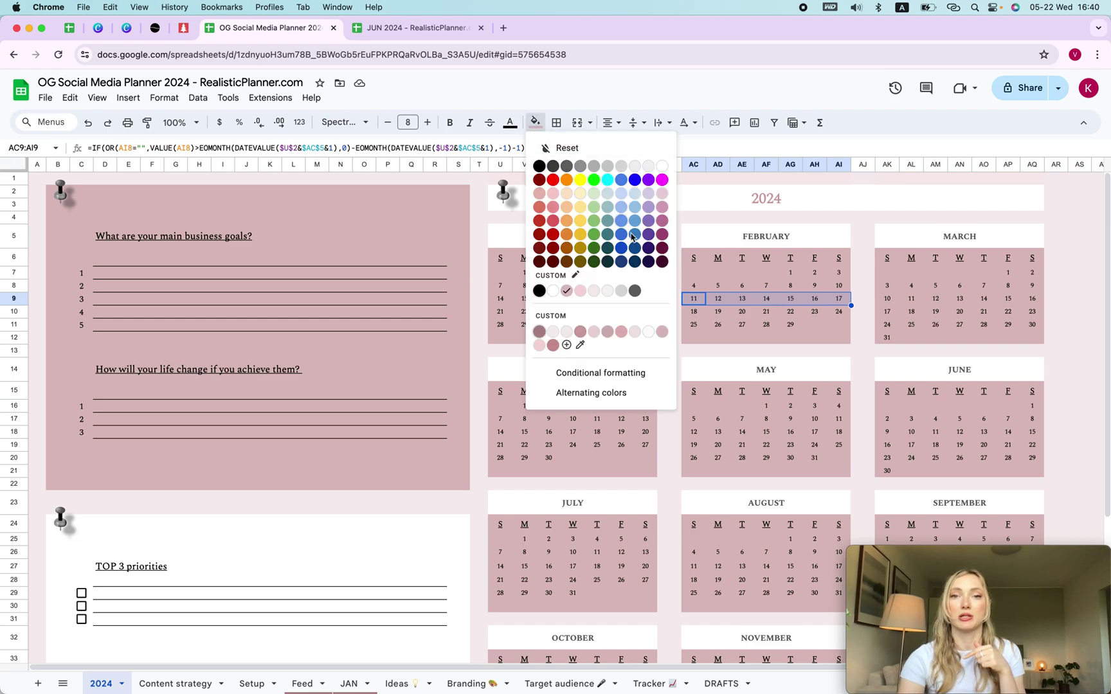
click(580, 292)
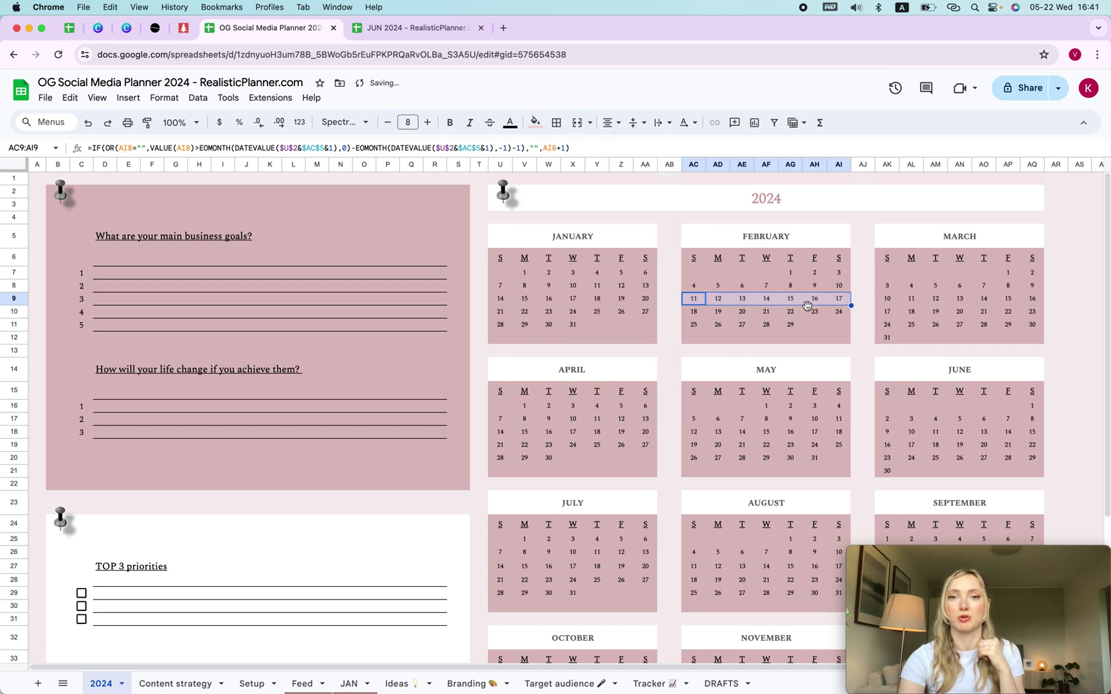
Step: Add the comment "Valentine's day" to the February 11 cell and view it on the calendar
click(735, 124)
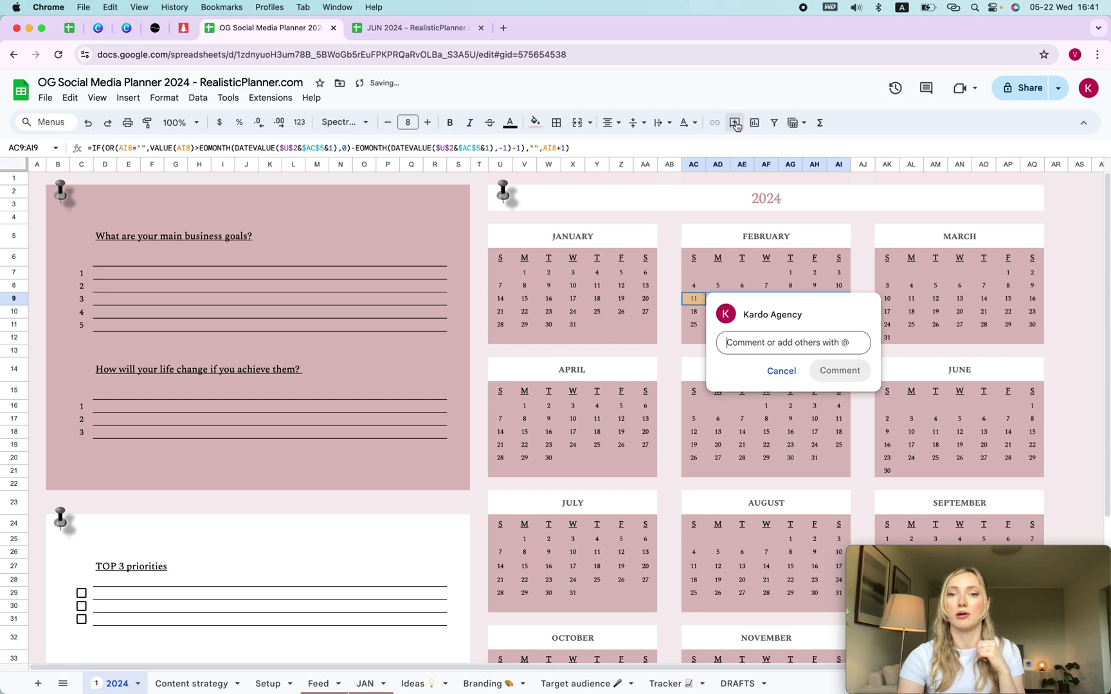
text(Valen)
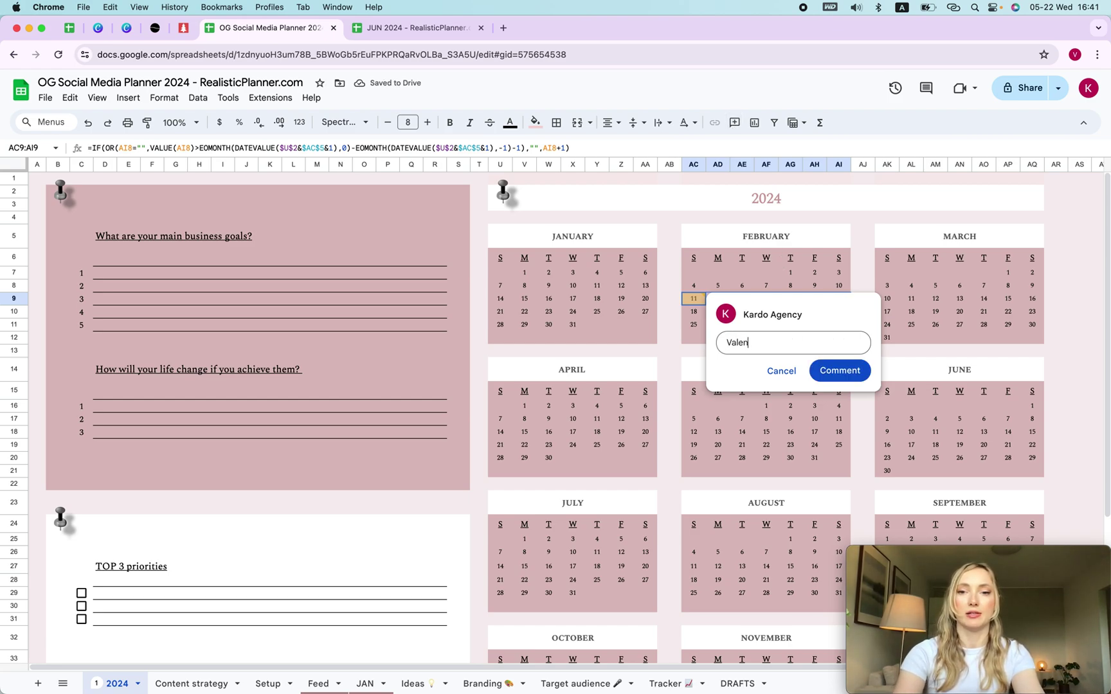
text(tine's day)
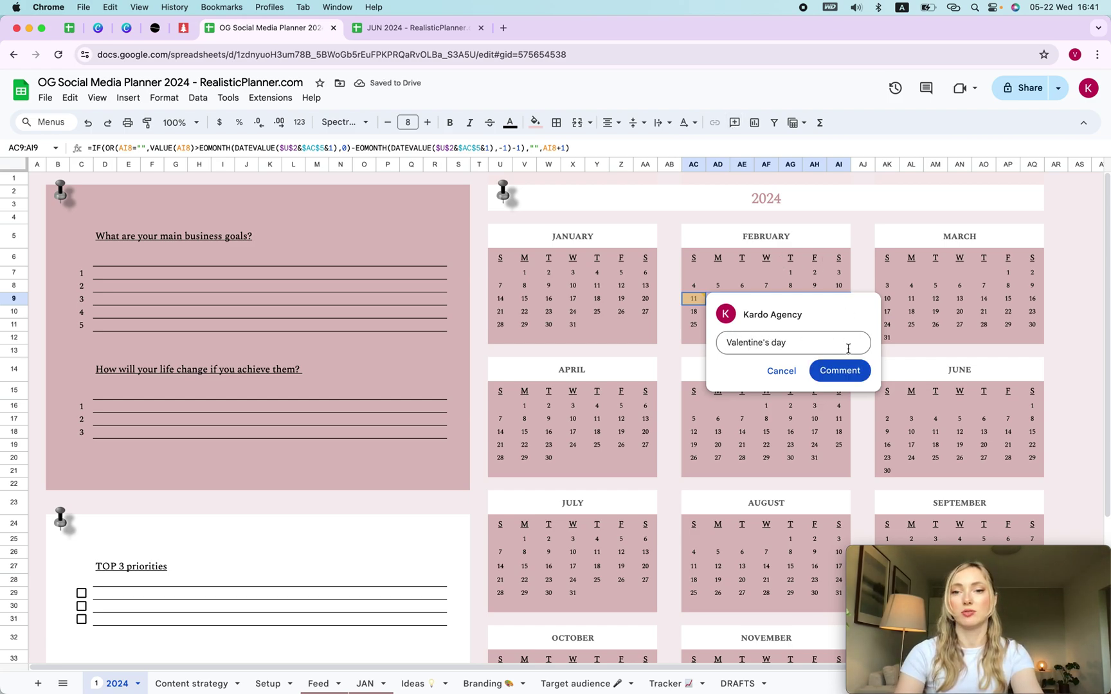
click(841, 370)
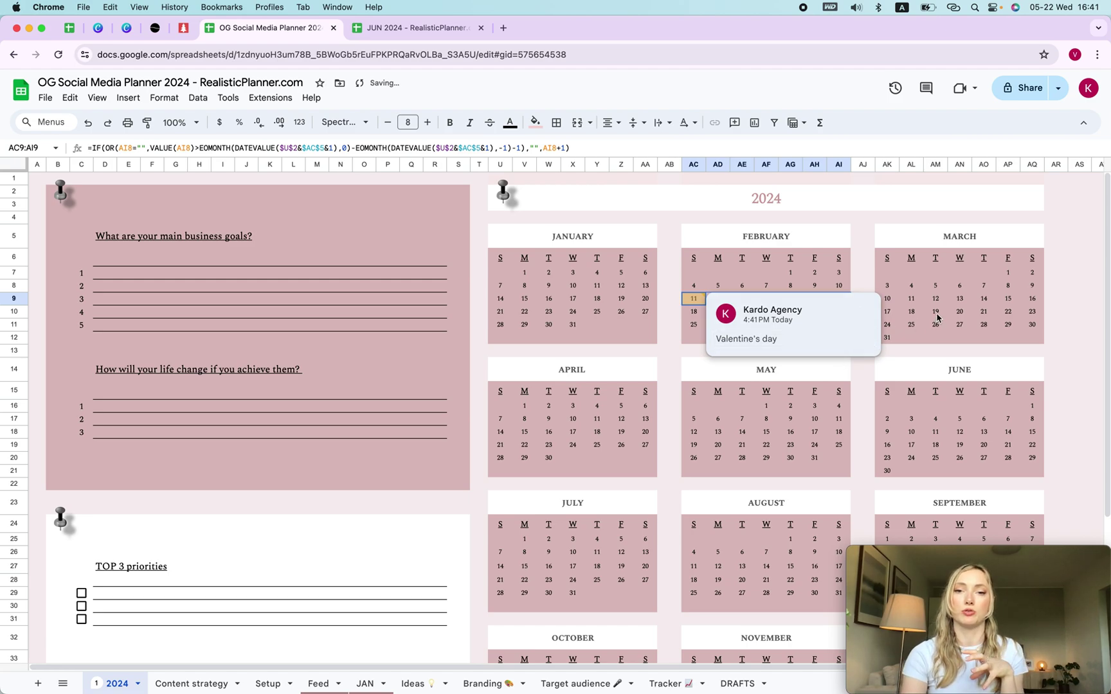
click(687, 298)
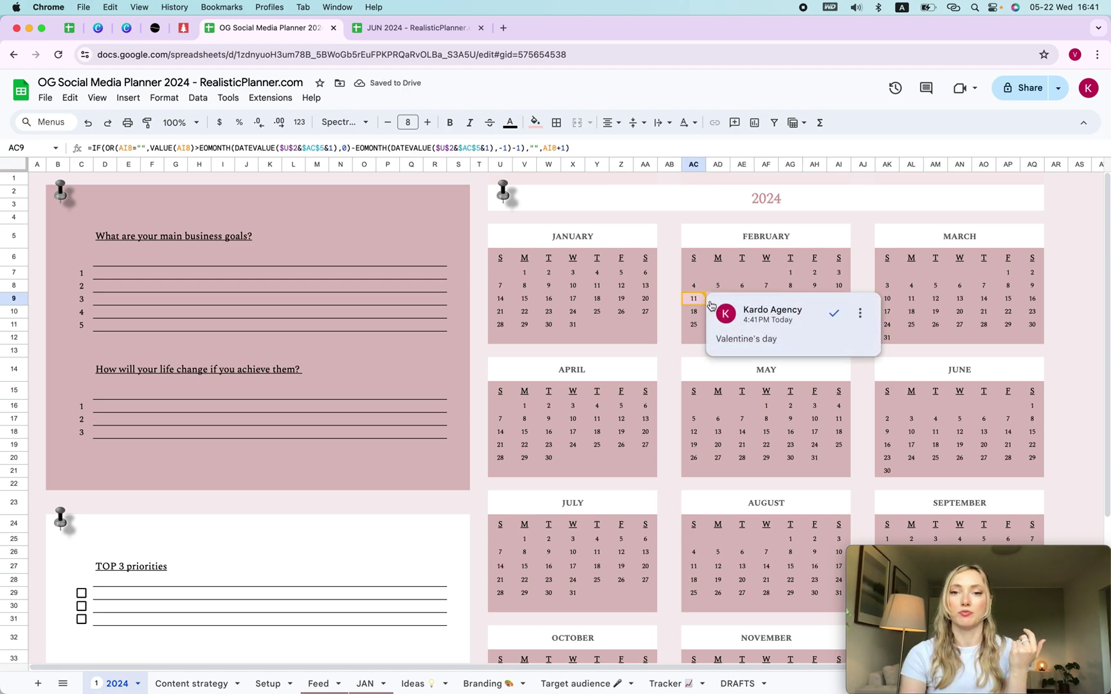
click(834, 313)
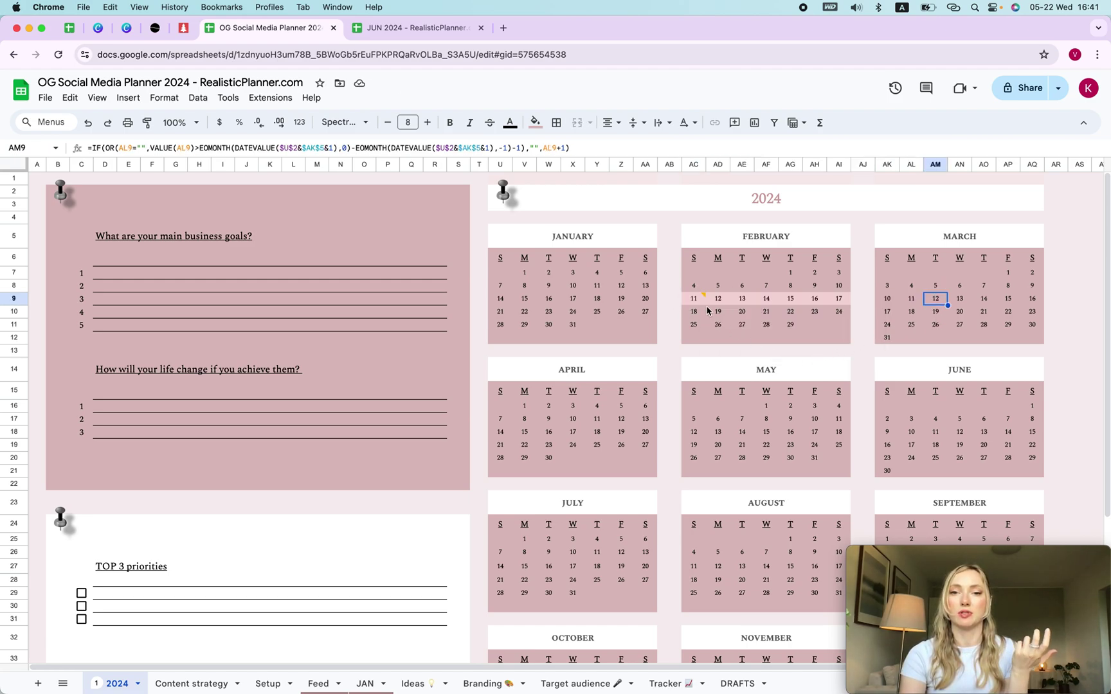
mouse_move(703, 300)
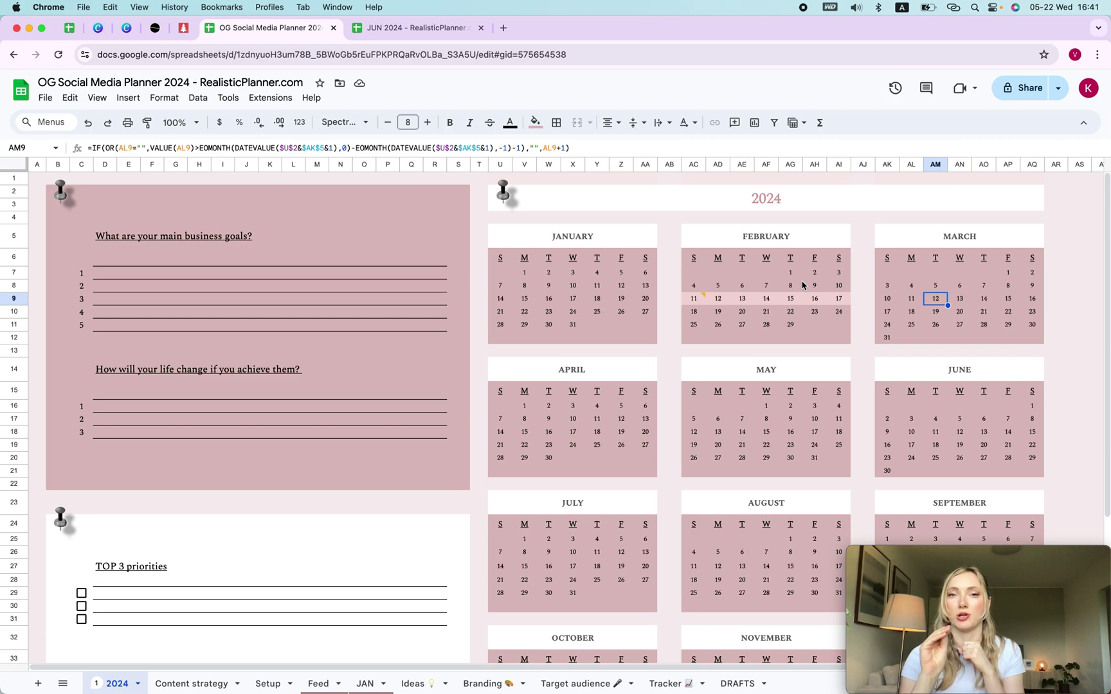
Step: Look over the business goals and TOP 3 priorities sections on the 2024 sheet
click(141, 238)
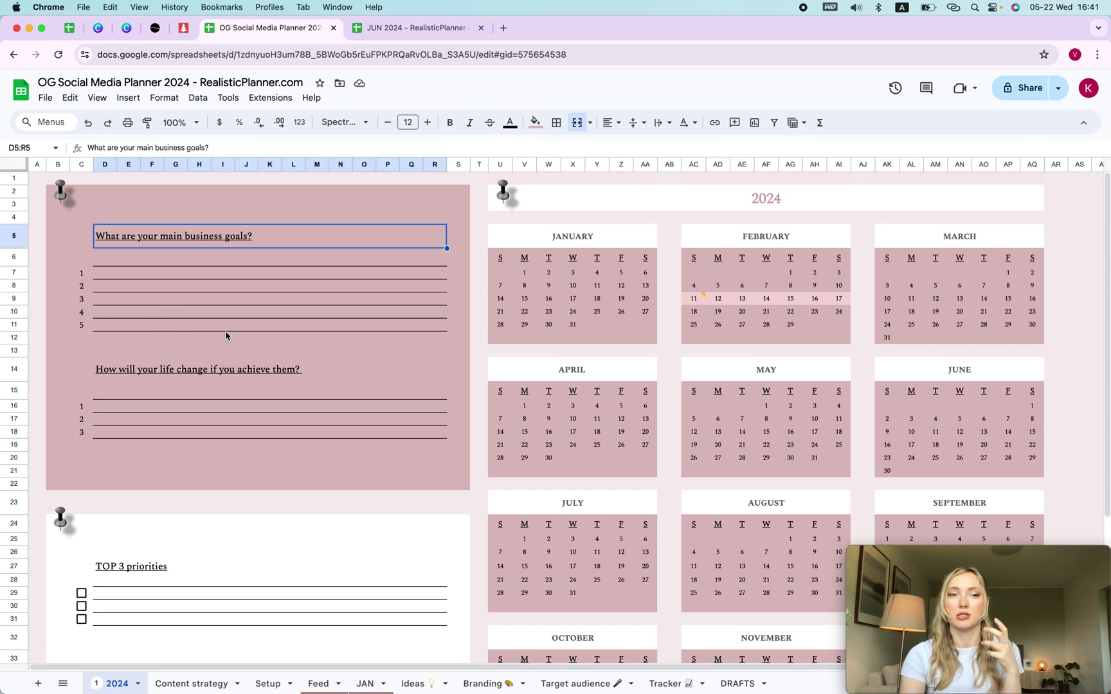
scroll(225, 334, down, 5)
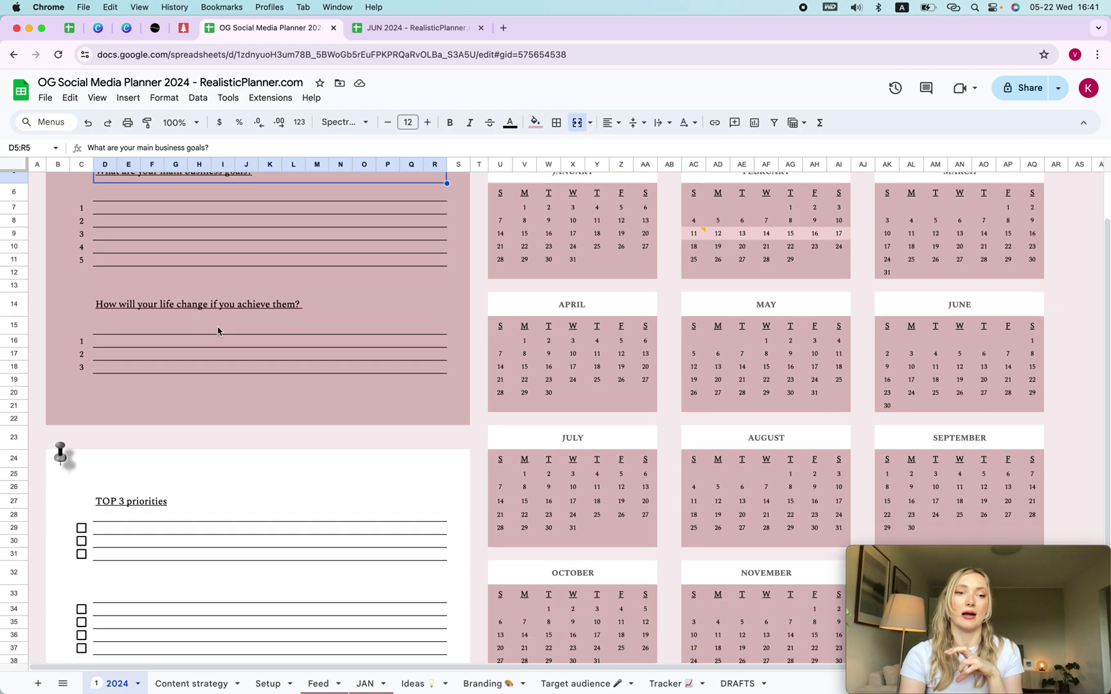
scroll(243, 217, up, 5)
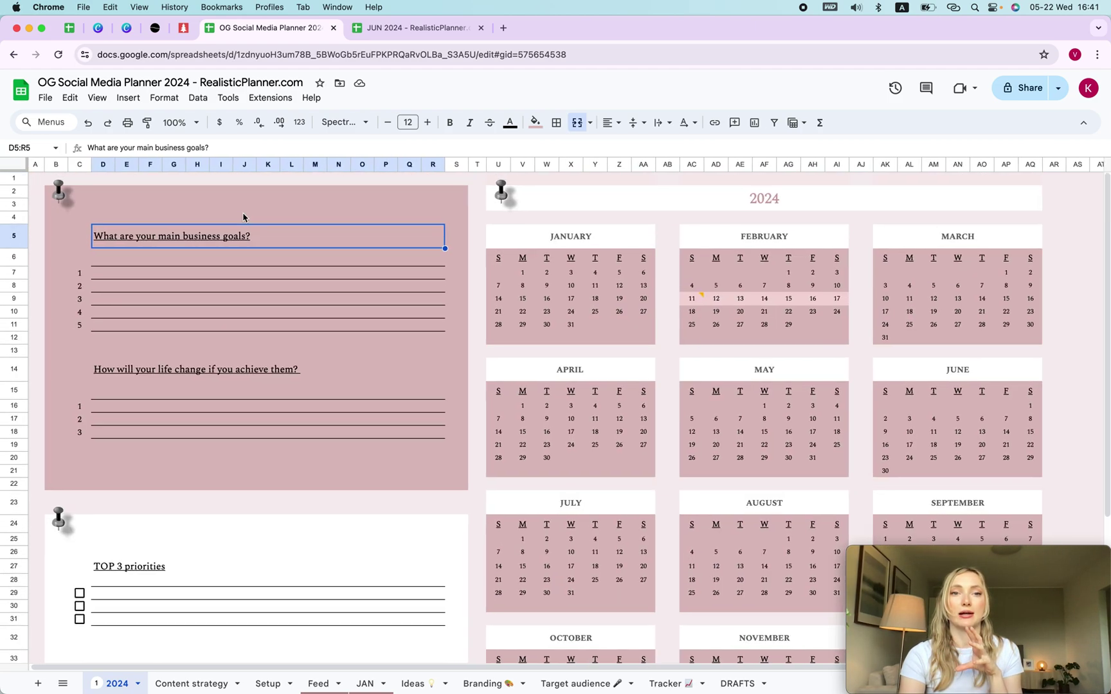
Step: Fill cells N6:R11 beside the business goals with the very light pink theme colour and remove their borders
drag(431, 330, 335, 260)
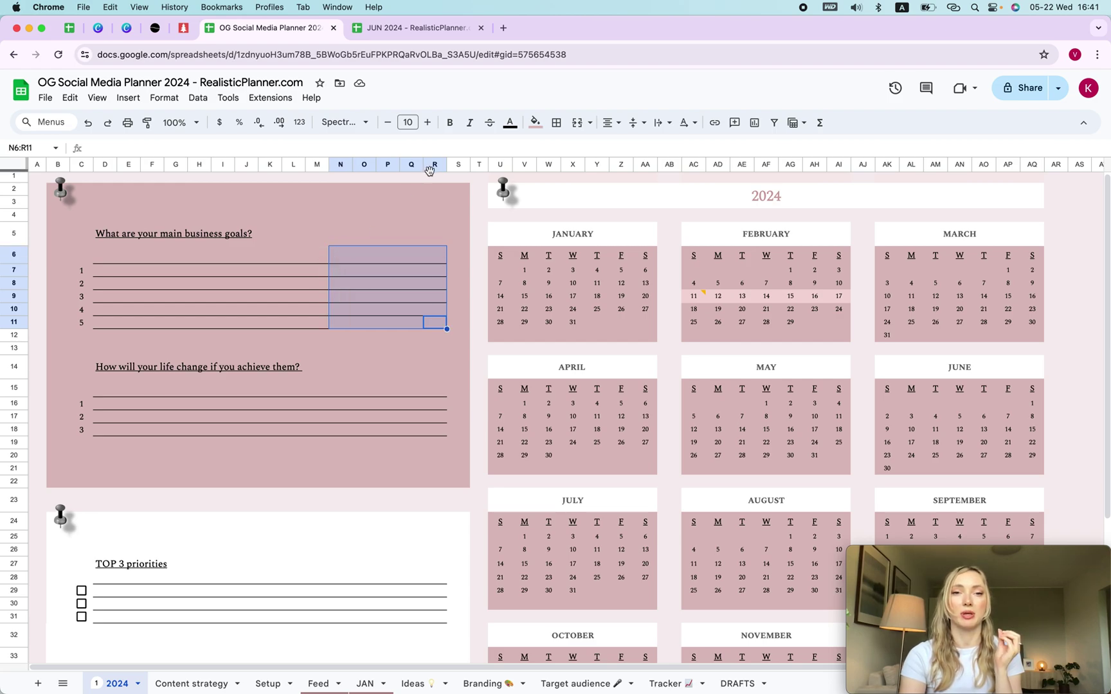
click(540, 131)
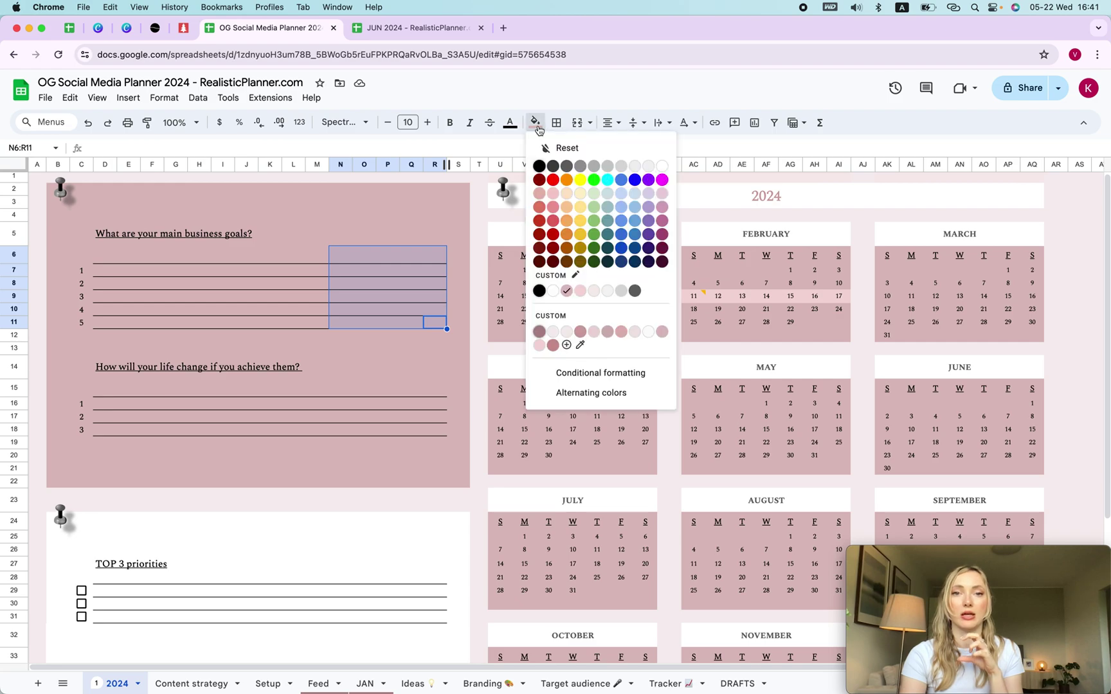
click(593, 296)
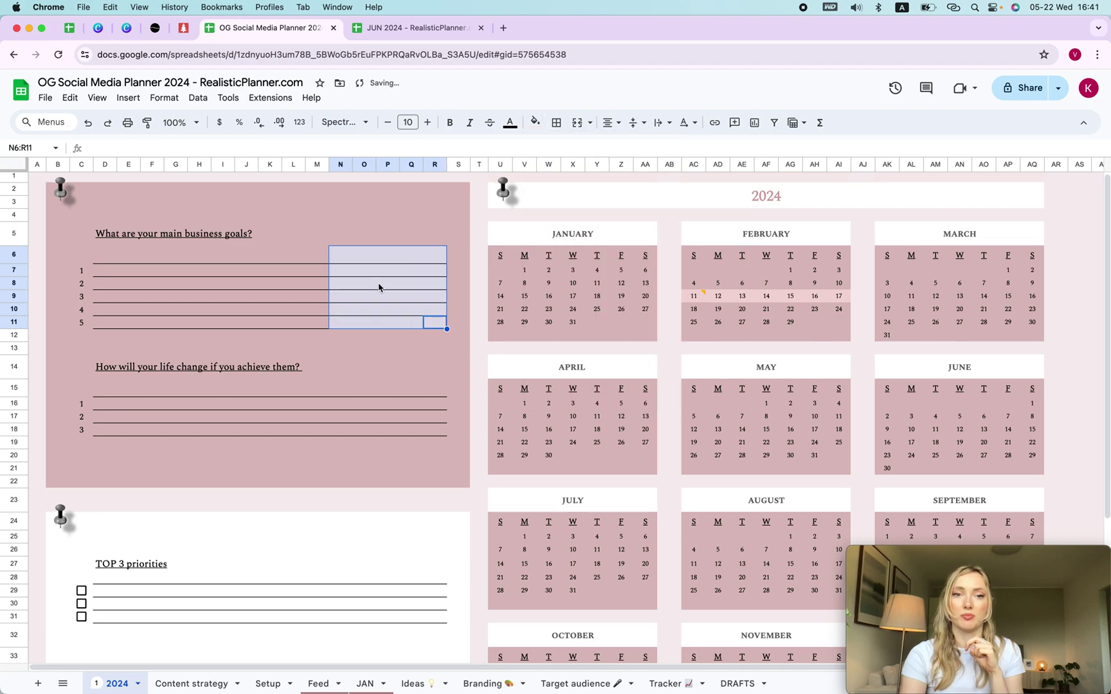
click(556, 123)
click(646, 172)
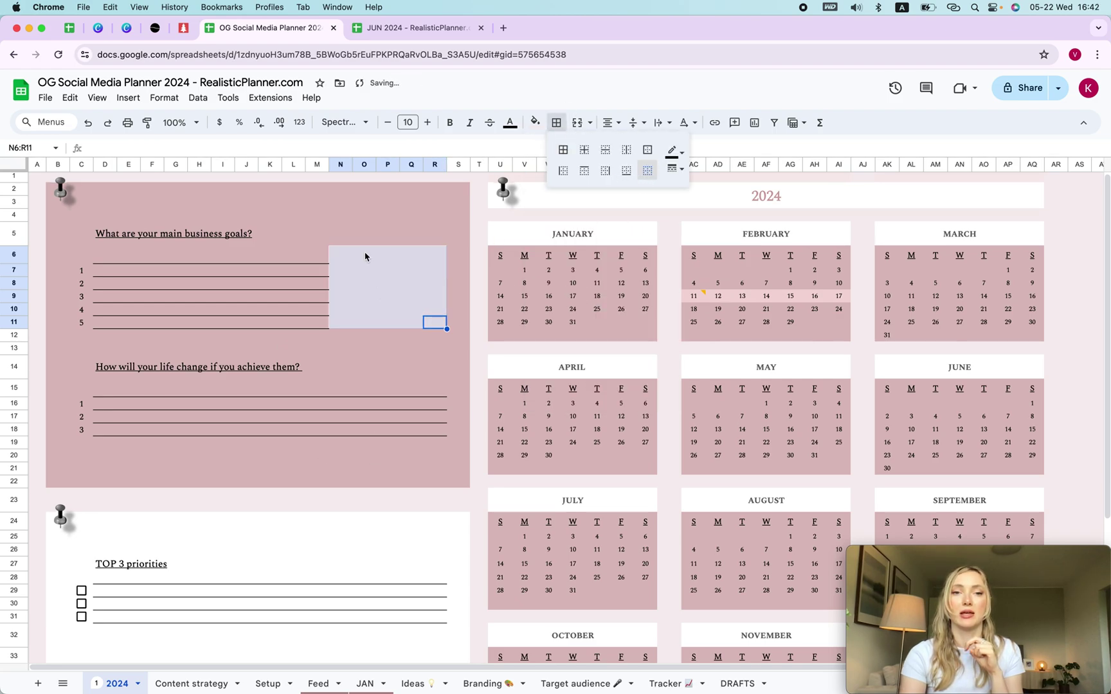
Step: Add a bottom border in the darker pink theme colour to cells N11:R11
click(338, 325)
drag(338, 329, 434, 321)
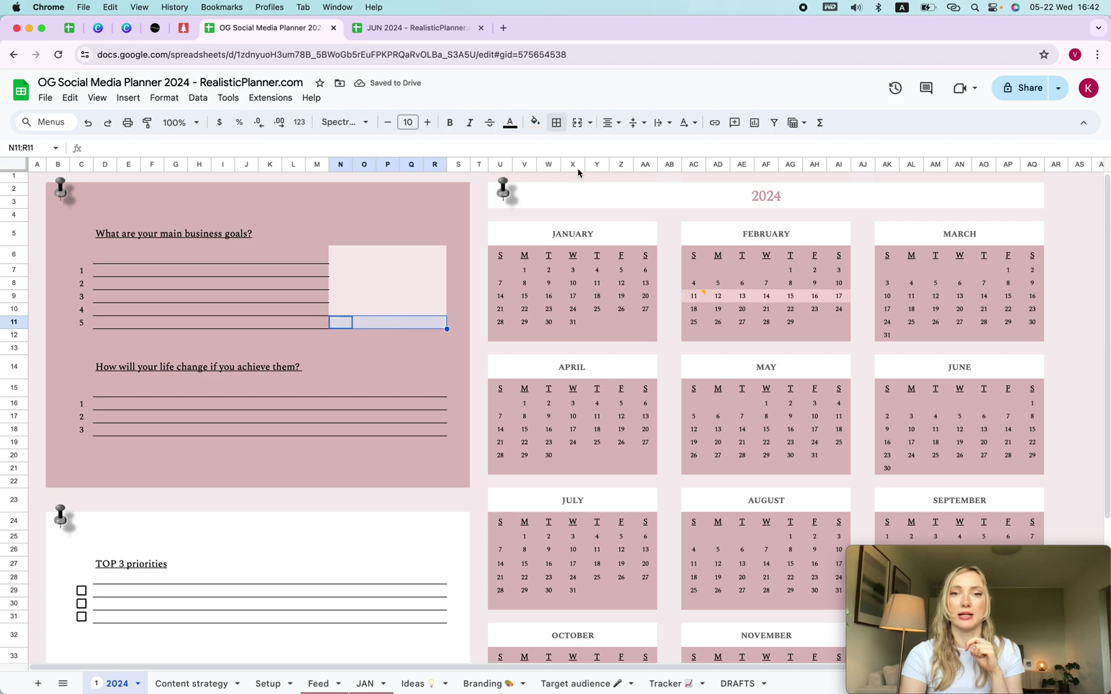
click(556, 123)
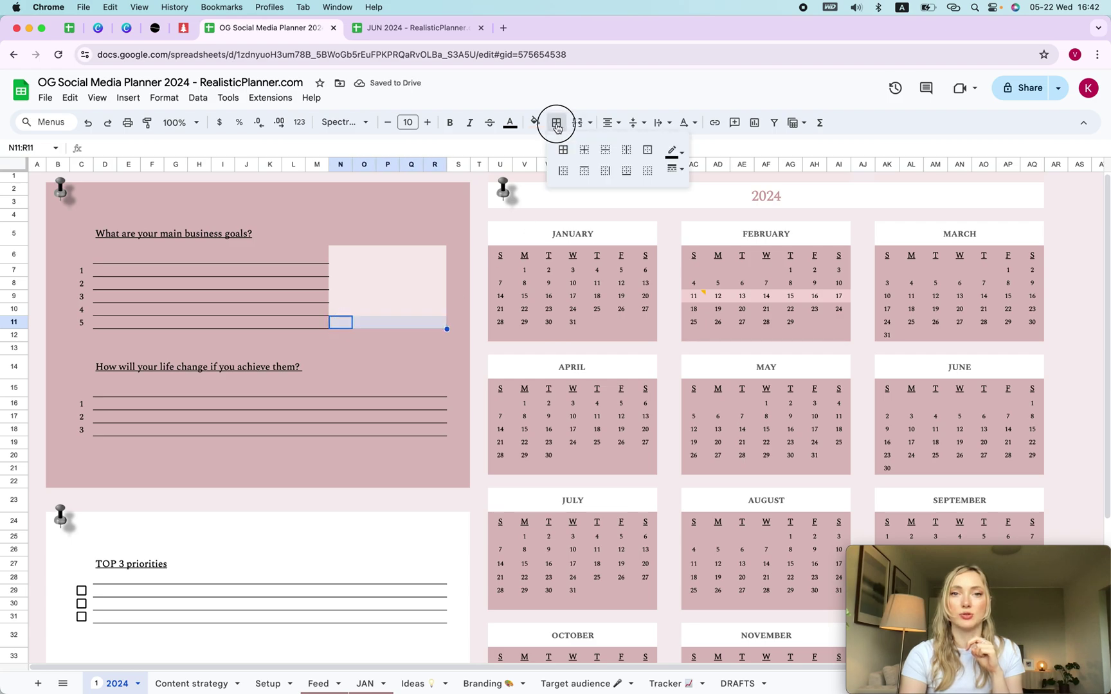
click(672, 152)
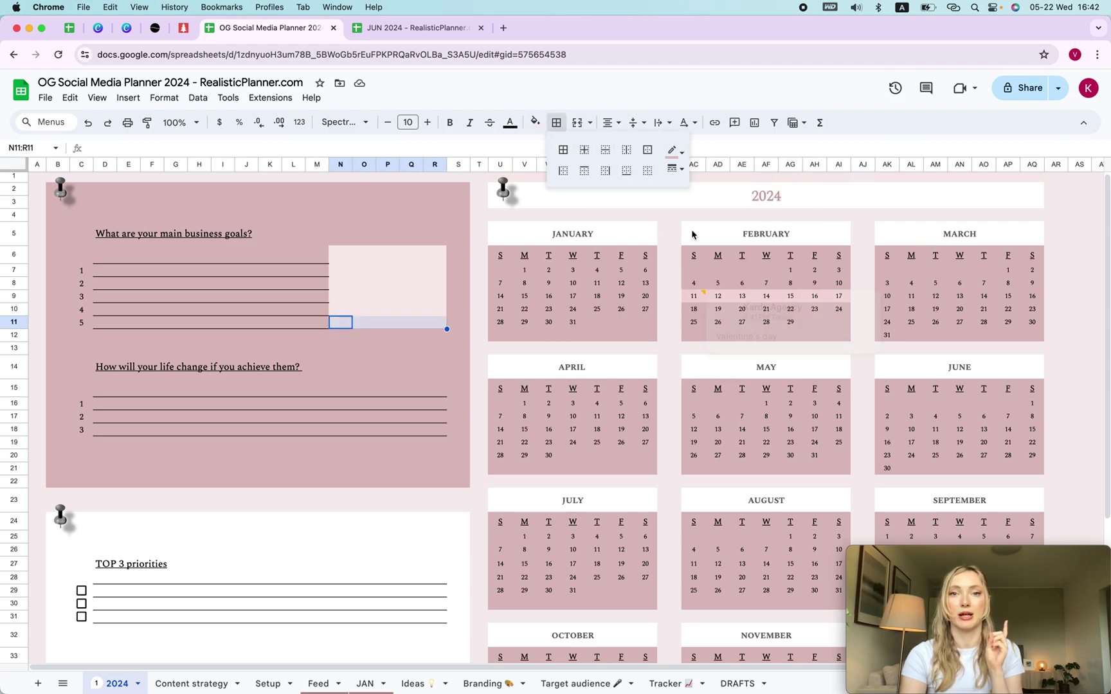
click(704, 319)
click(626, 170)
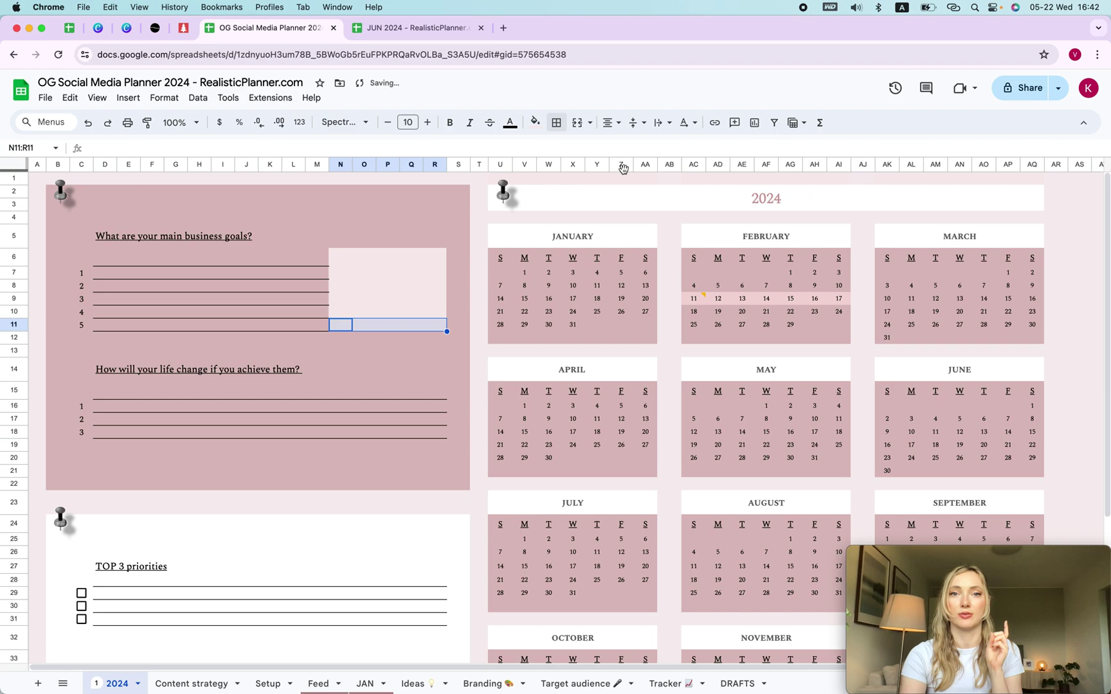
Step: Give the note's bottom row N11:R11 a medium-thickness bottom border in the darker pink theme colour
click(384, 339)
mouse_move(329, 325)
mouse_down()
mouse_move(439, 324)
mouse_move(343, 327)
mouse_up()
click(556, 122)
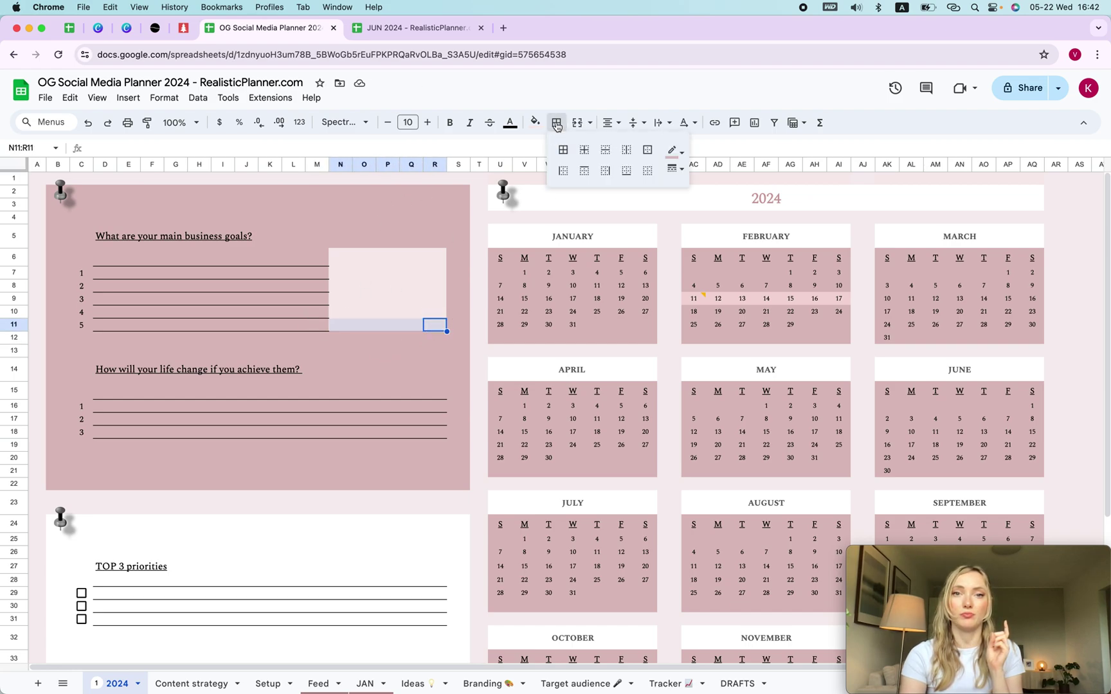
click(627, 171)
click(673, 151)
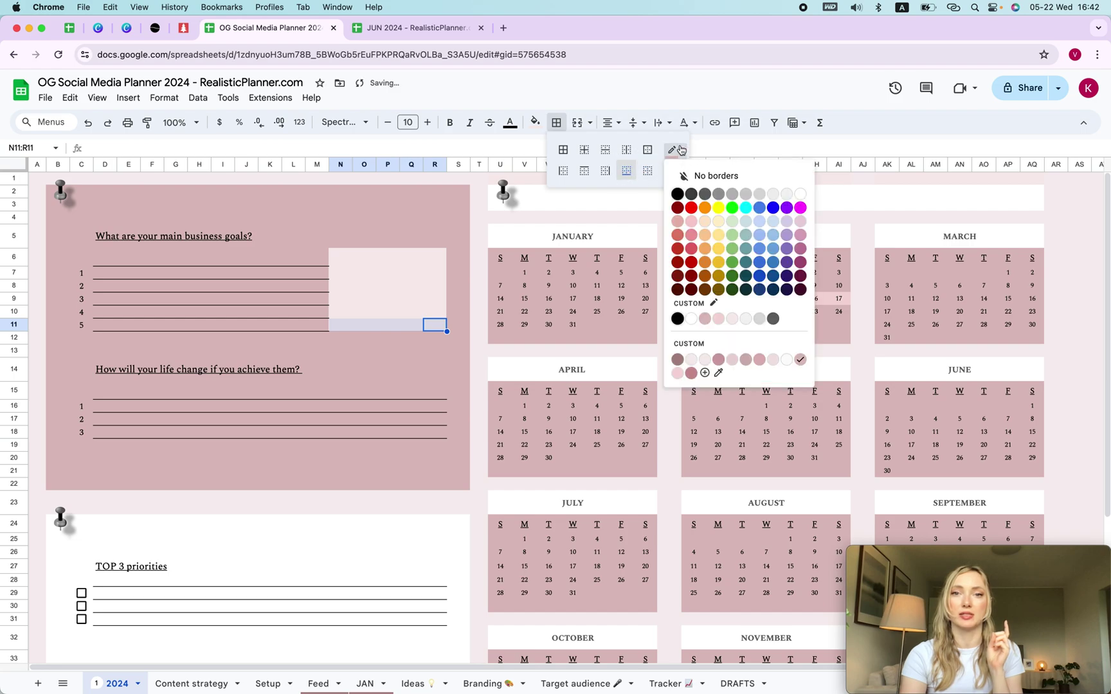
click(705, 319)
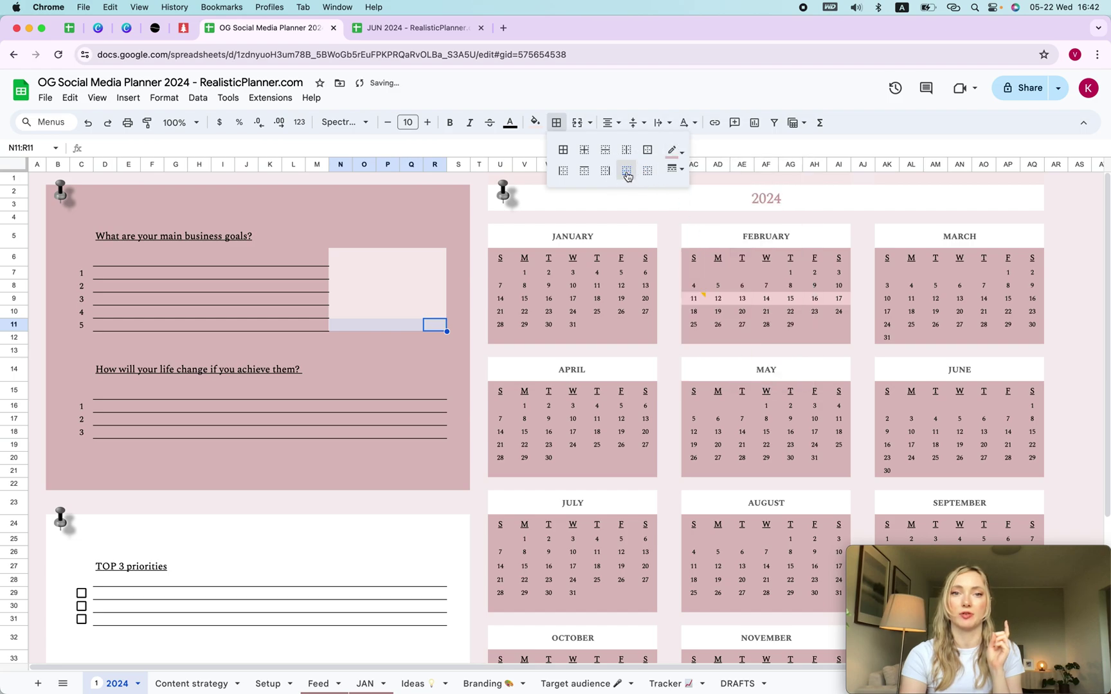
click(671, 169)
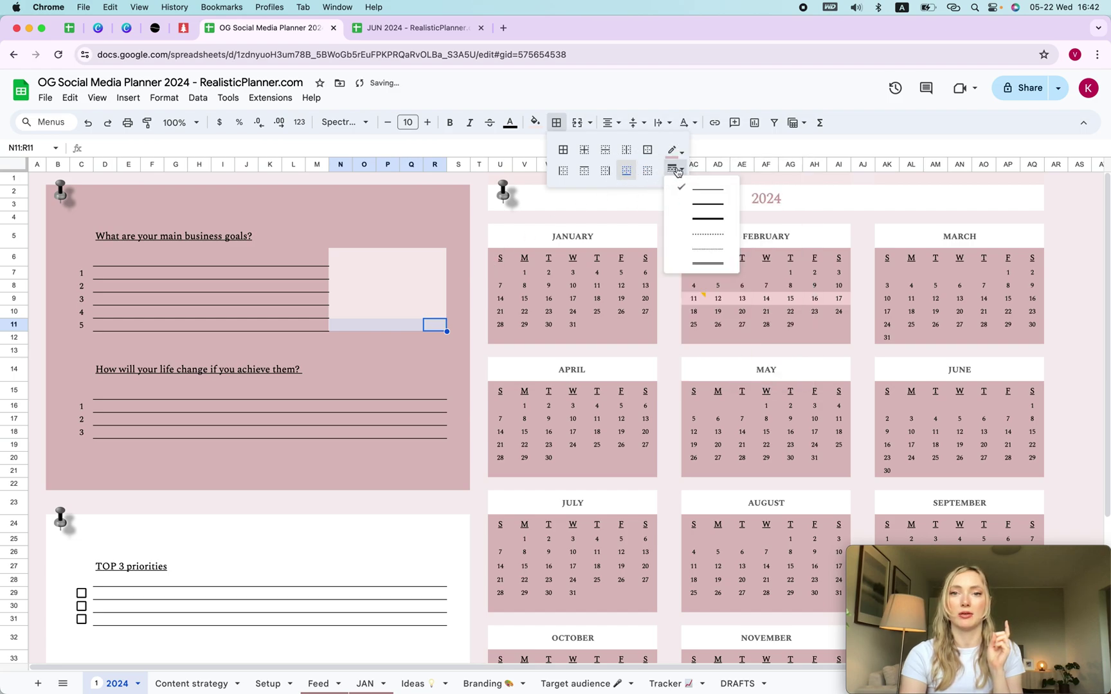
click(710, 205)
click(420, 342)
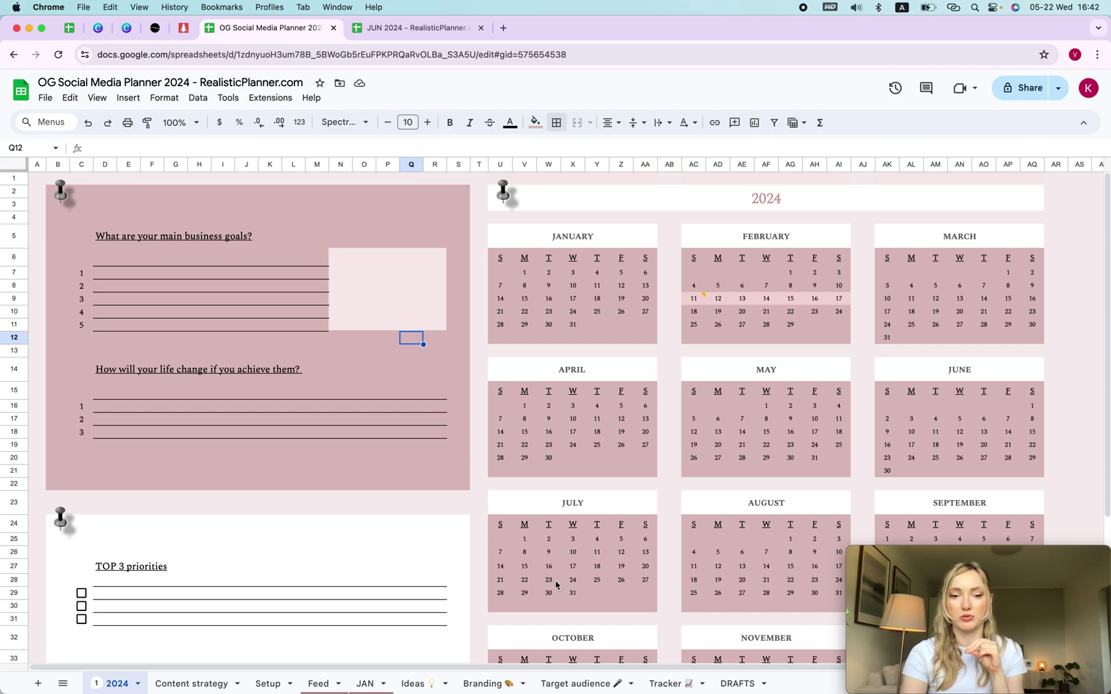
Step: Copy the dark grey binder clip from the Branding sheet and place it at the upper edge of the light pink note on the 2024 sheet
click(493, 679)
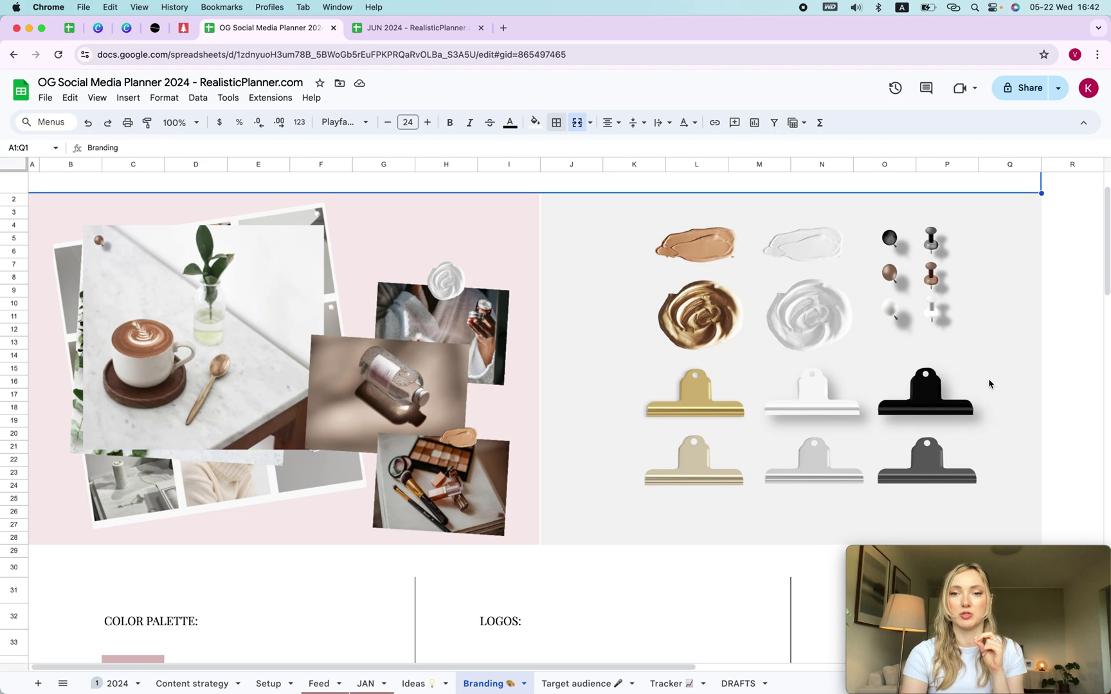
click(924, 470)
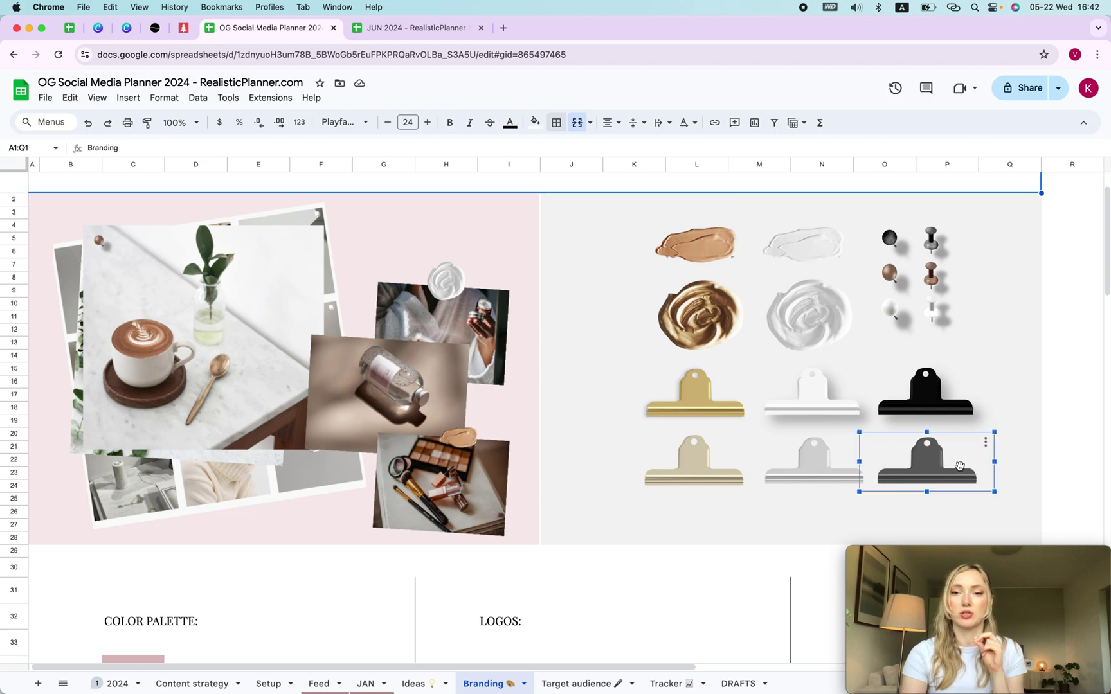
key(Escape)
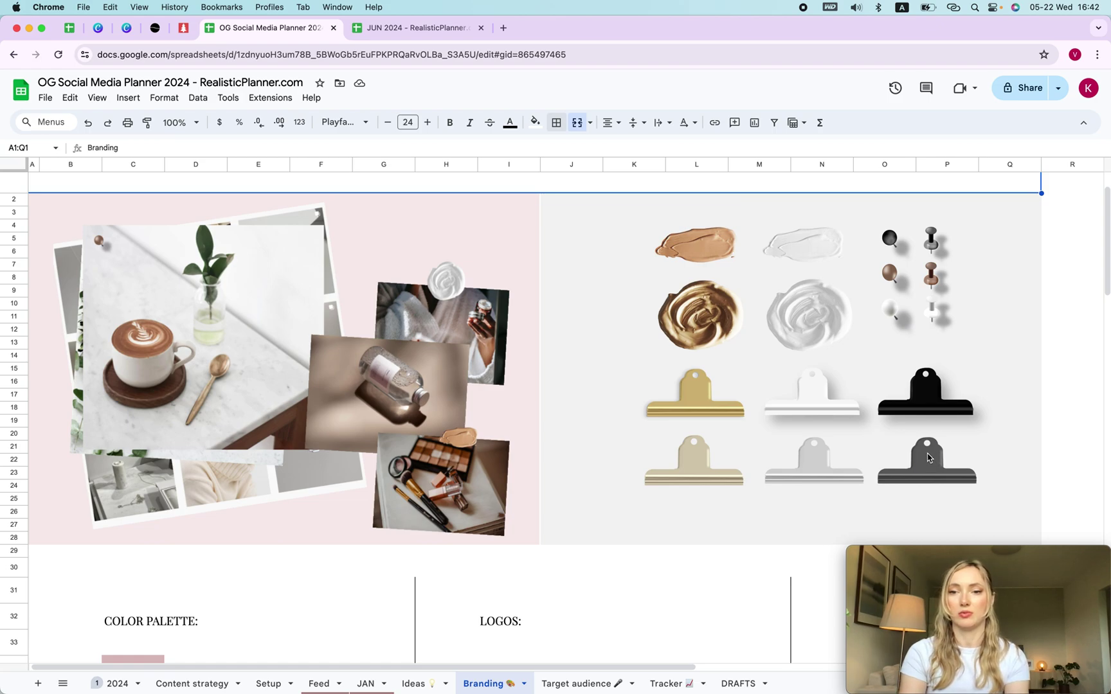
right_click(533, 567)
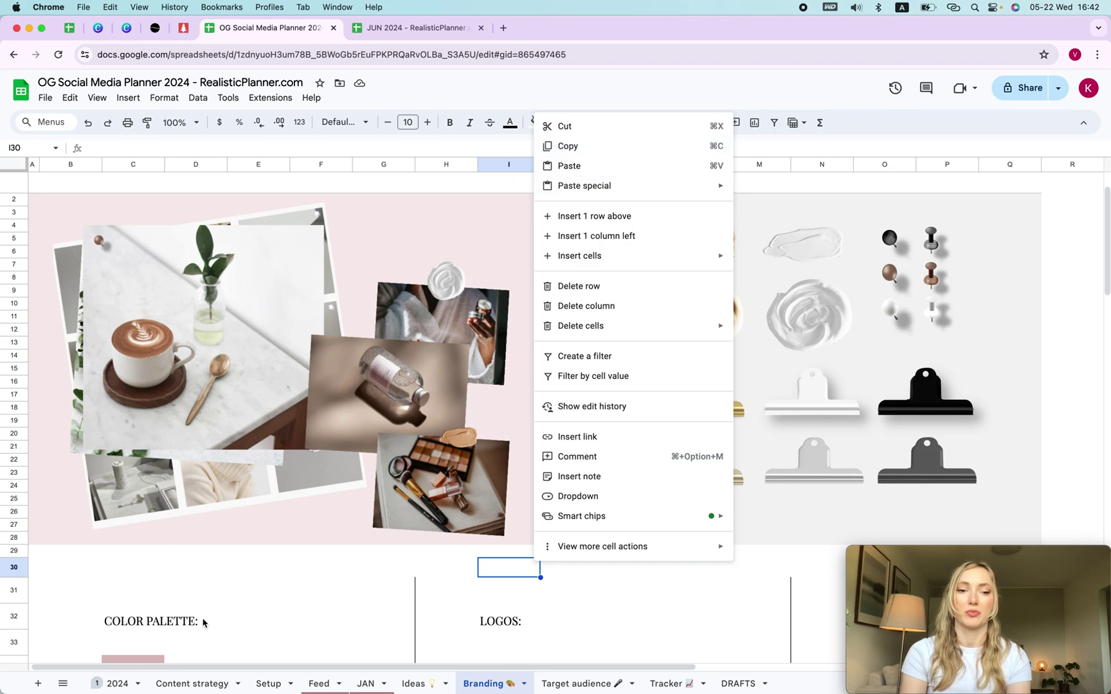
click(118, 684)
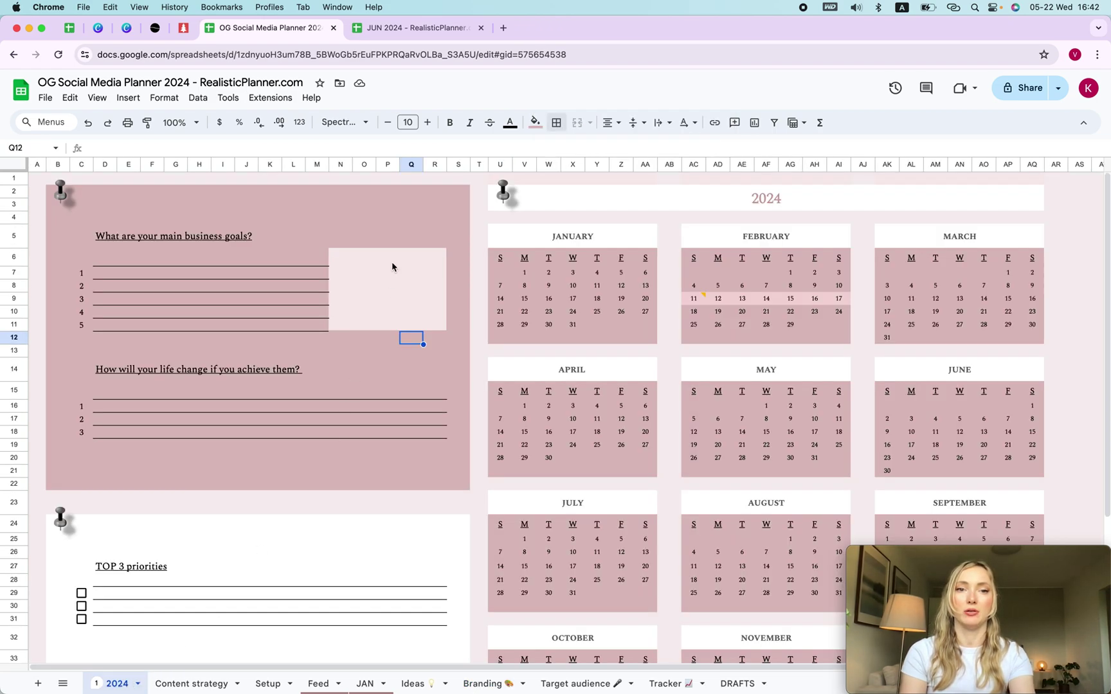
key(super+v)
drag(486, 353, 396, 234)
click(504, 340)
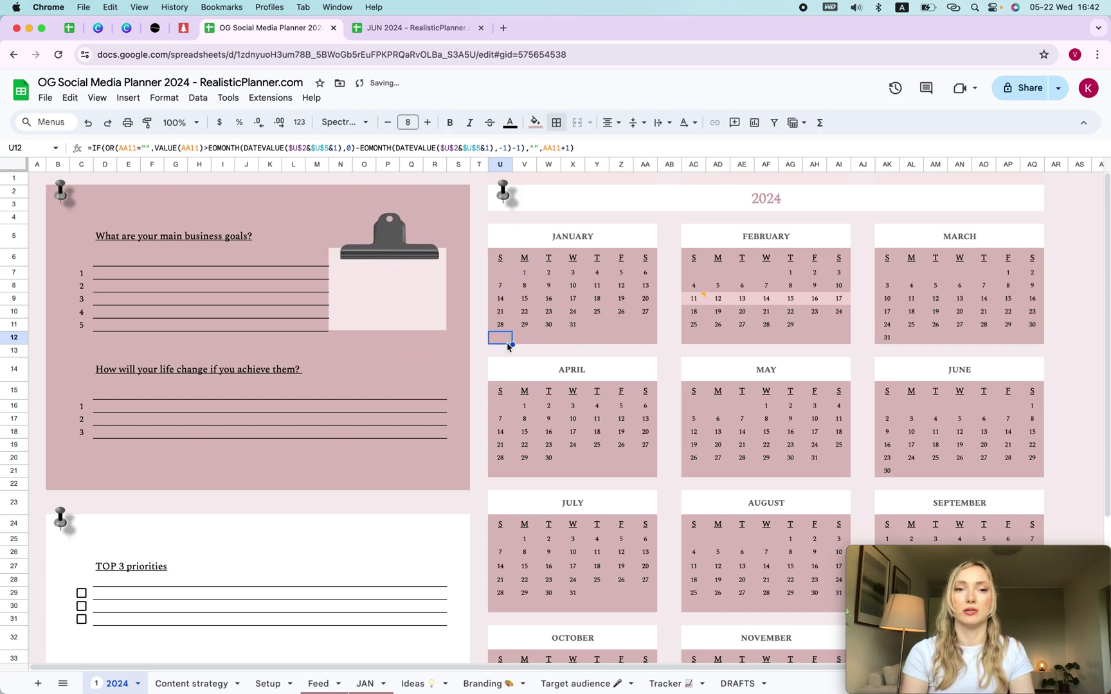
Step: Merge cells O7:Q10 on the note below the binder clip into one cell
click(412, 289)
click(367, 293)
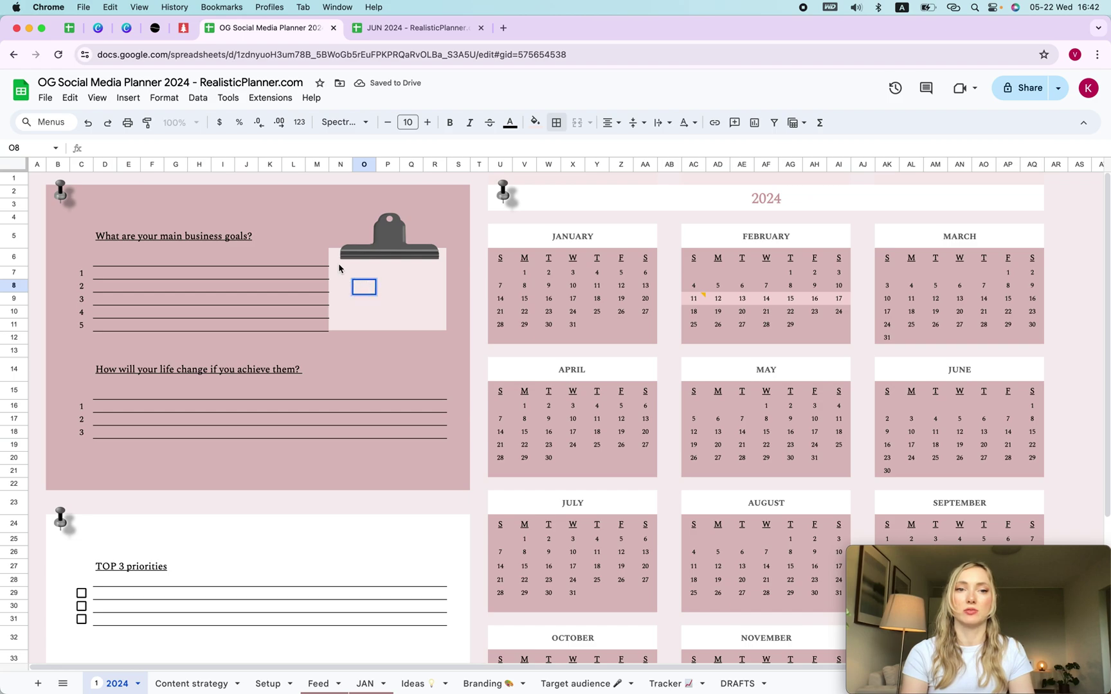
click(423, 316)
drag(422, 316, 355, 270)
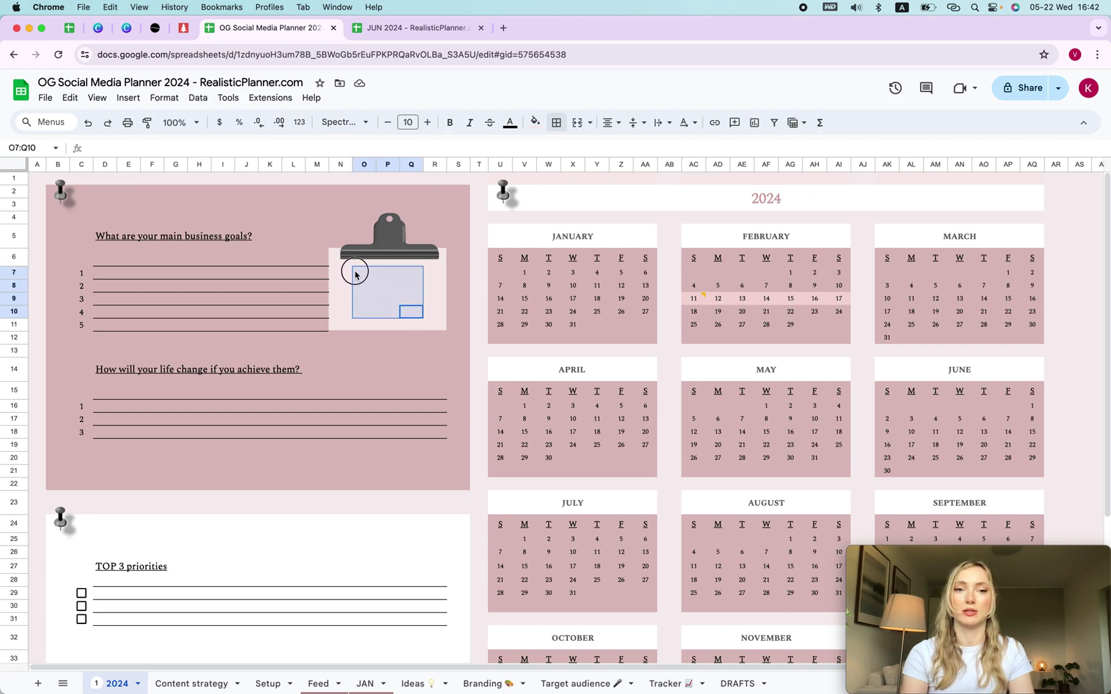
click(577, 122)
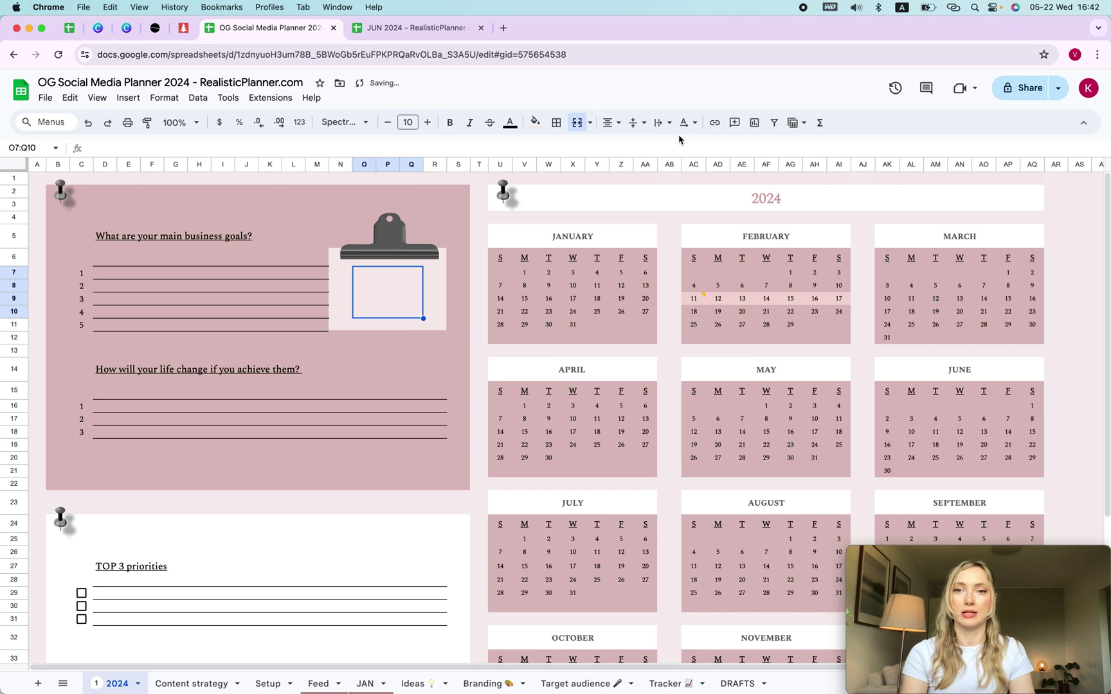
Step: Choose dark grey inner horizontal borders for the merged block O7:Q10 and unmerge it
click(558, 123)
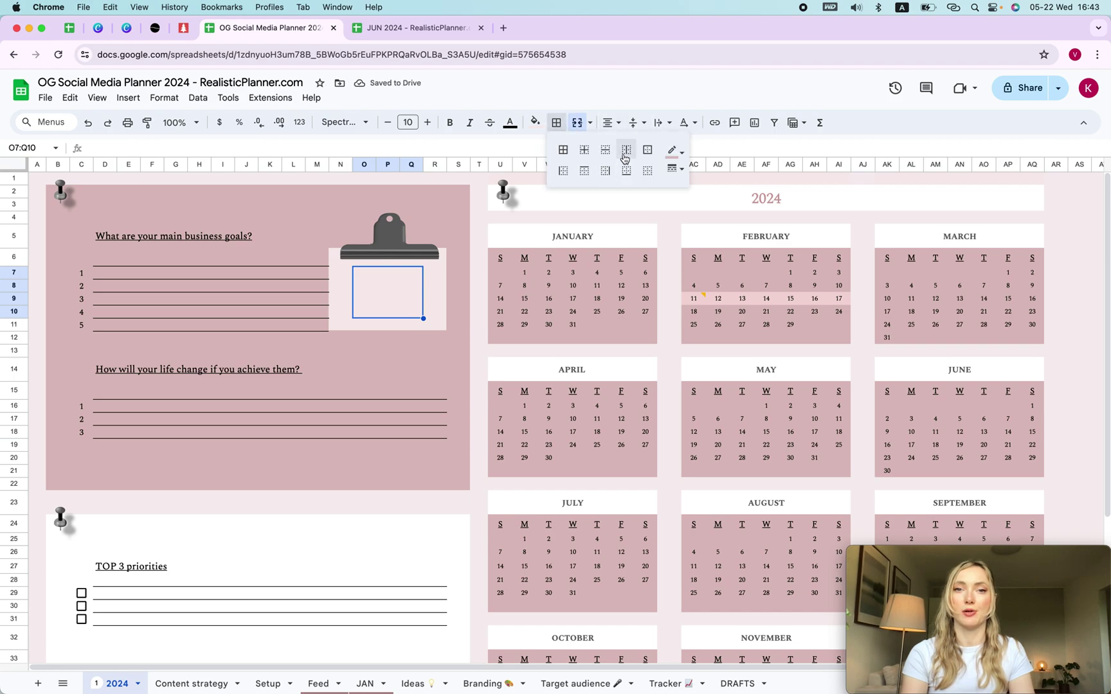
click(604, 150)
click(682, 156)
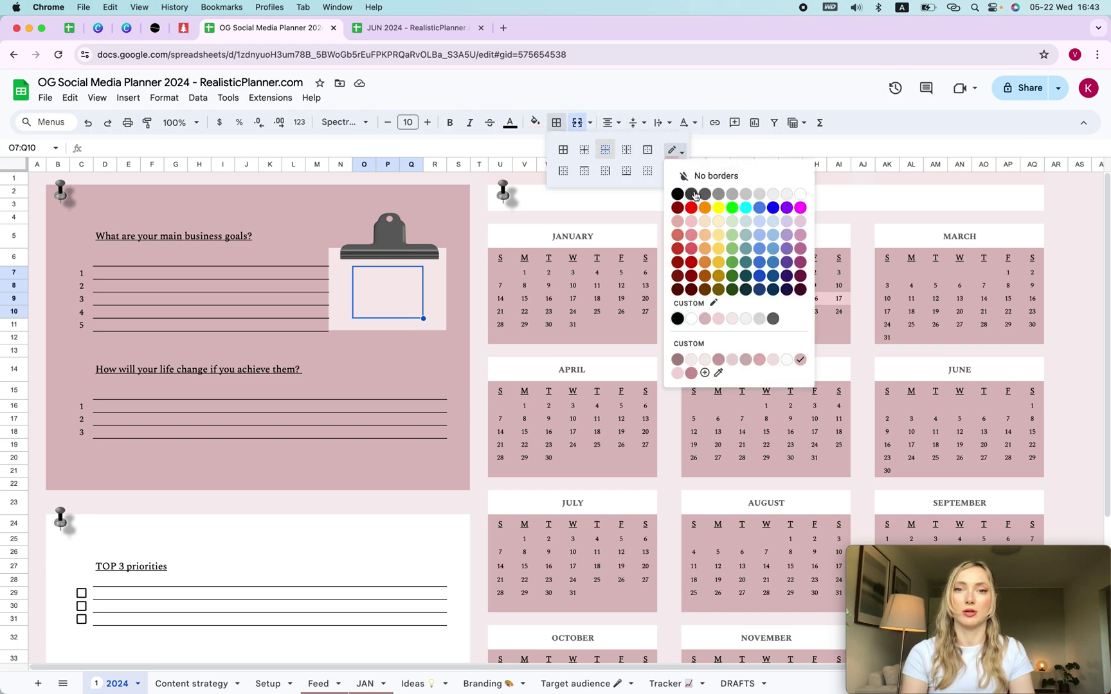
click(689, 193)
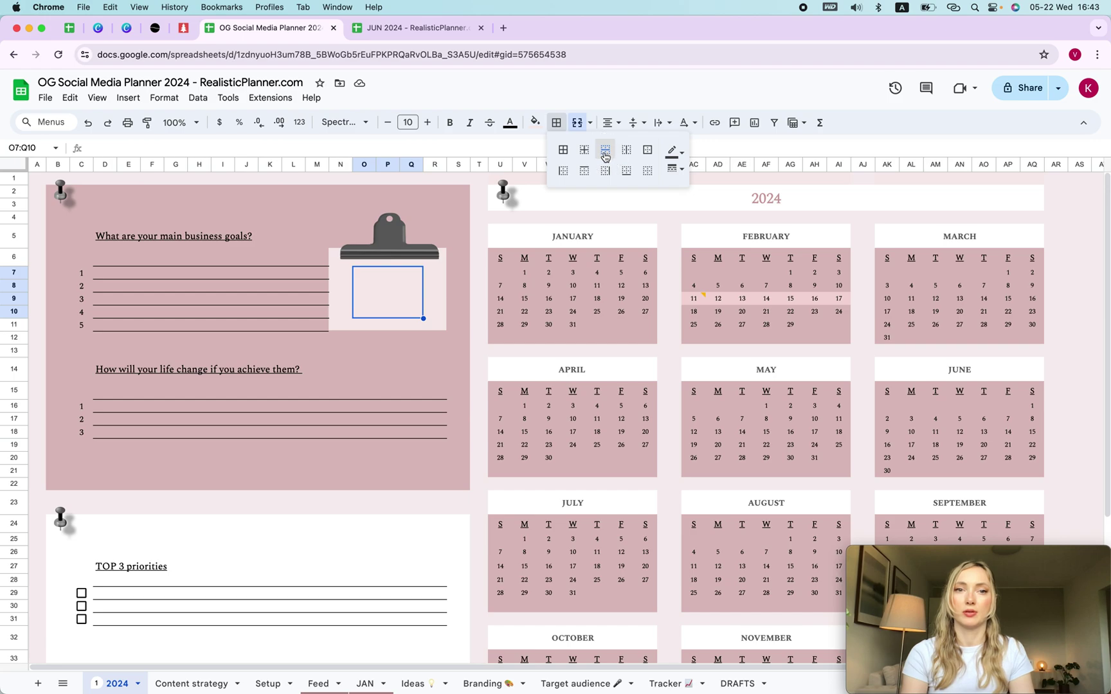
click(556, 123)
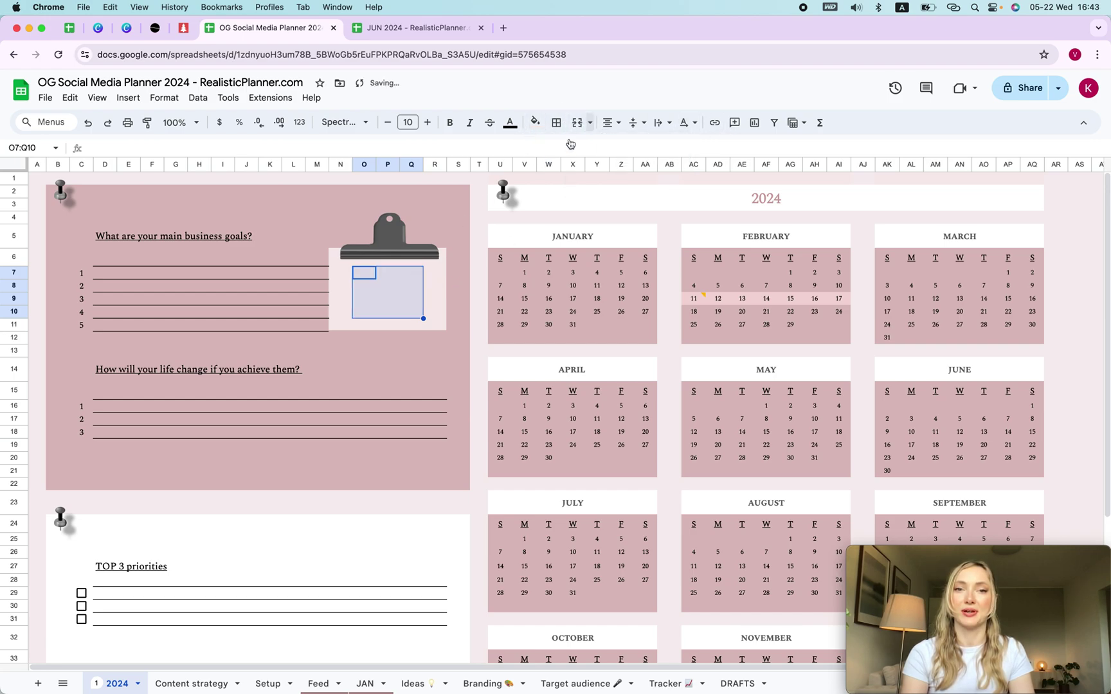
Step: Merge cells O7:Q7 and extend the same row-wise merge down through row 10
click(382, 276)
drag(382, 276, 418, 279)
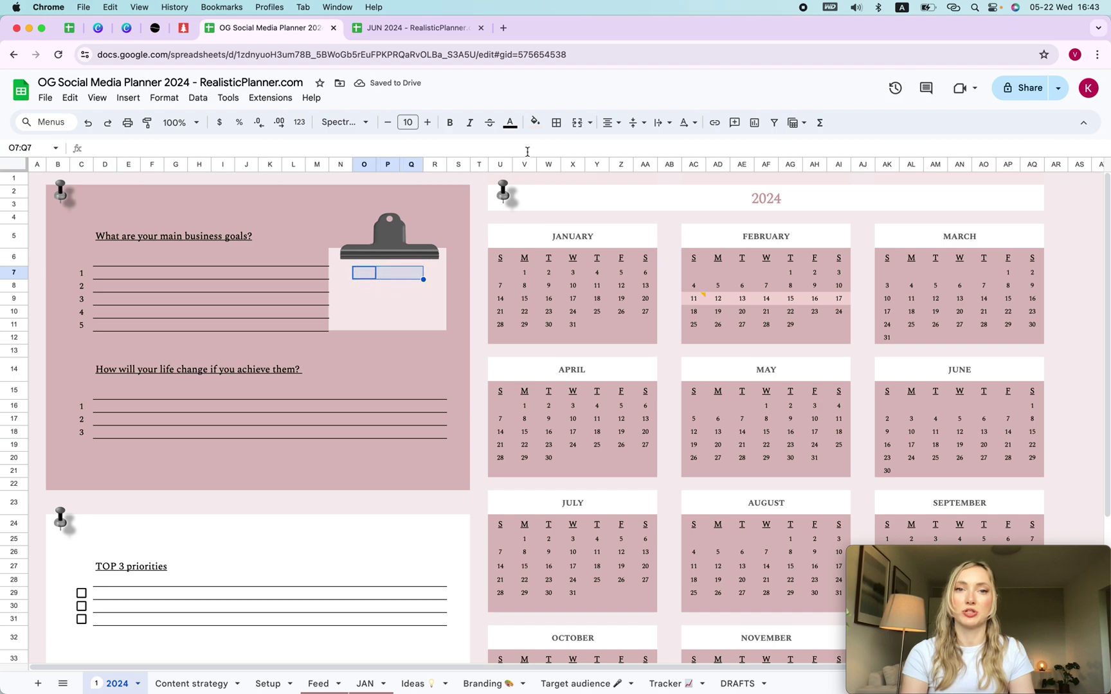
click(576, 123)
drag(422, 279, 410, 302)
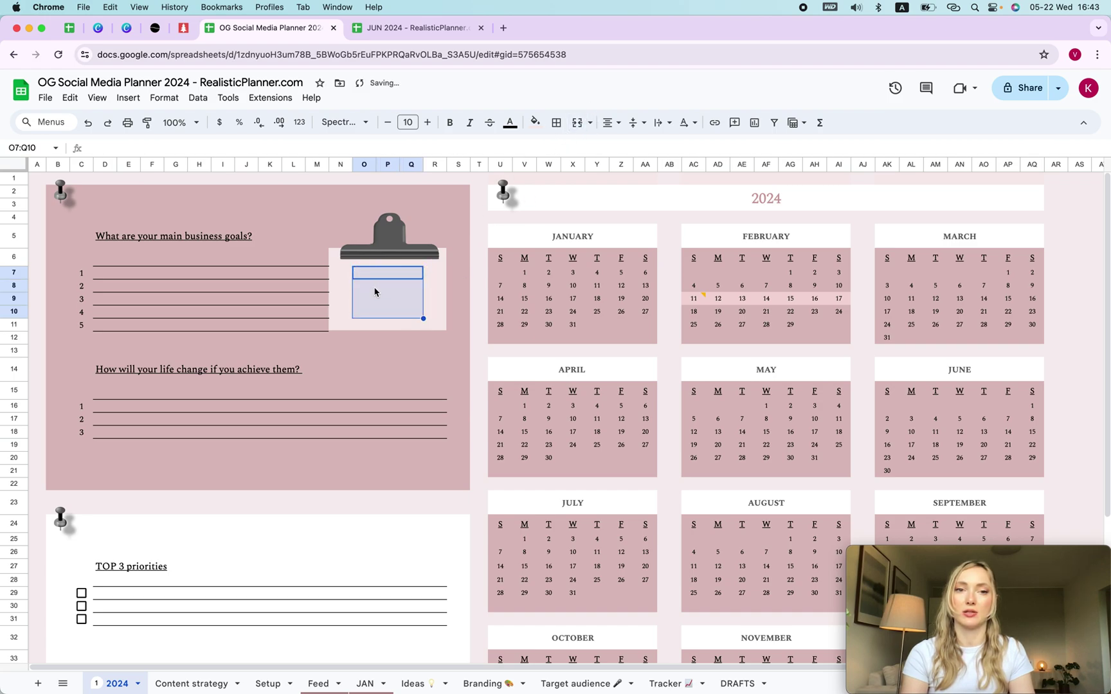
Step: Add horizontal lines between the merged rows of O7:Q10 on the note
click(557, 123)
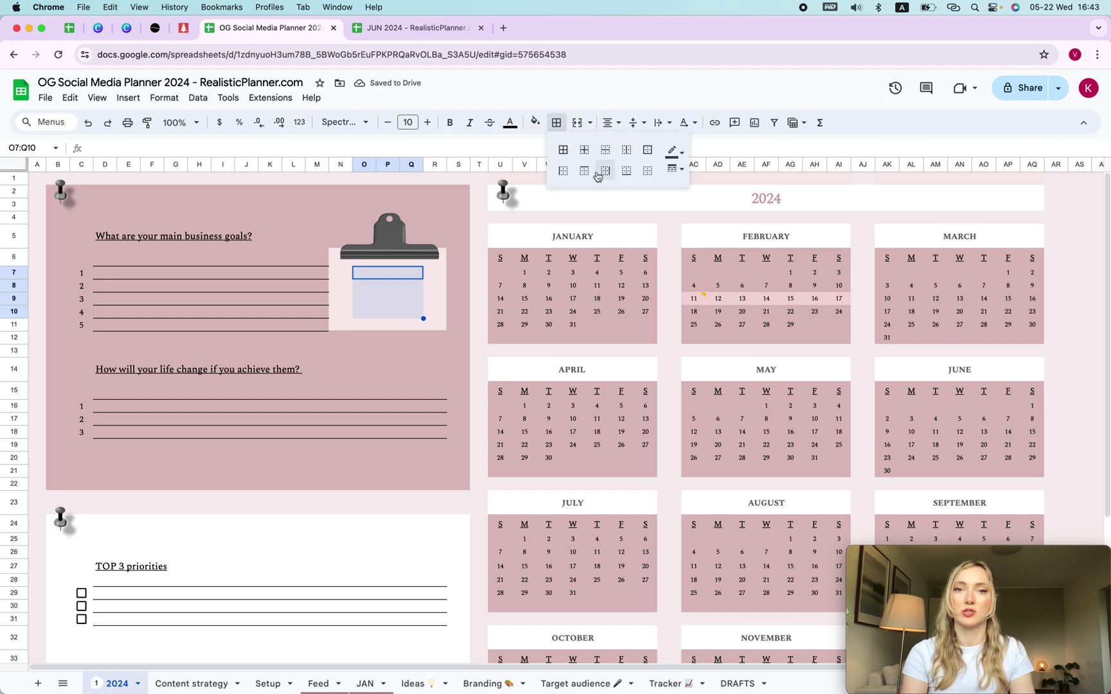
click(599, 173)
click(435, 337)
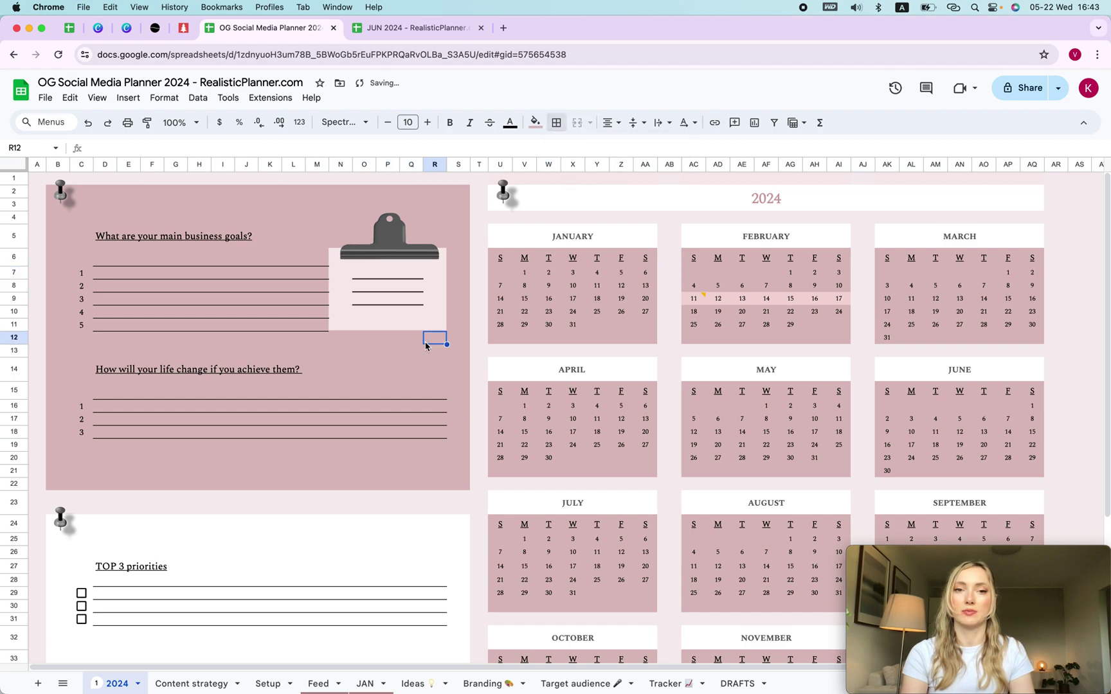
Step: Enter "budget: 3000" in the note's second line, O8:Q8
click(390, 285)
text(budget: 3000)
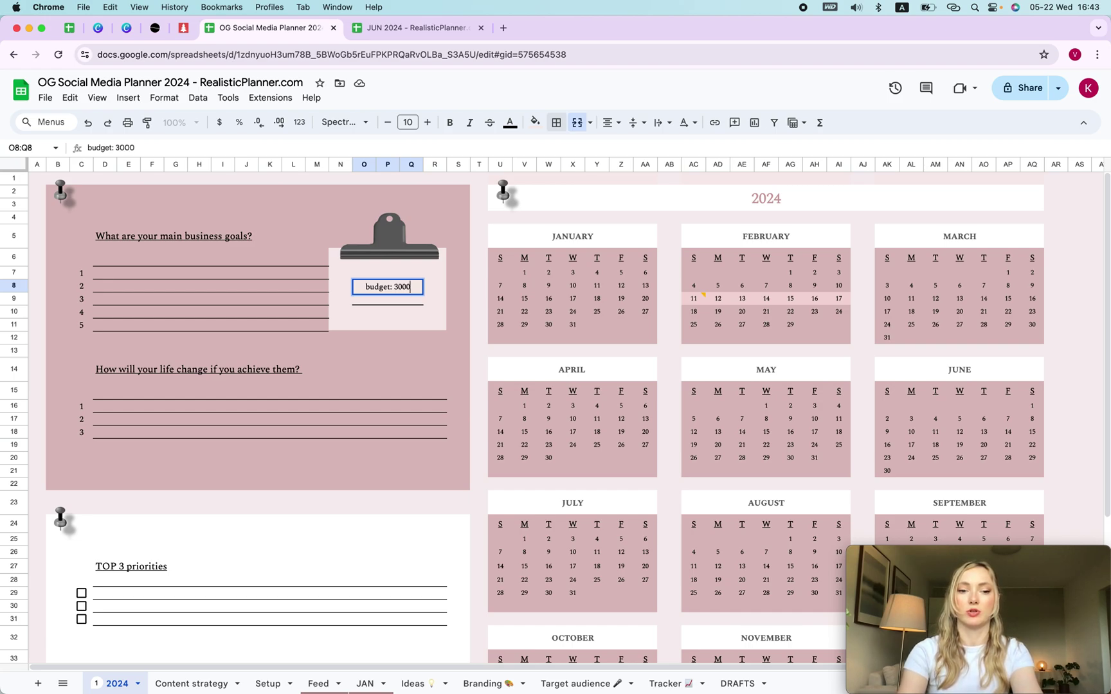
click(446, 406)
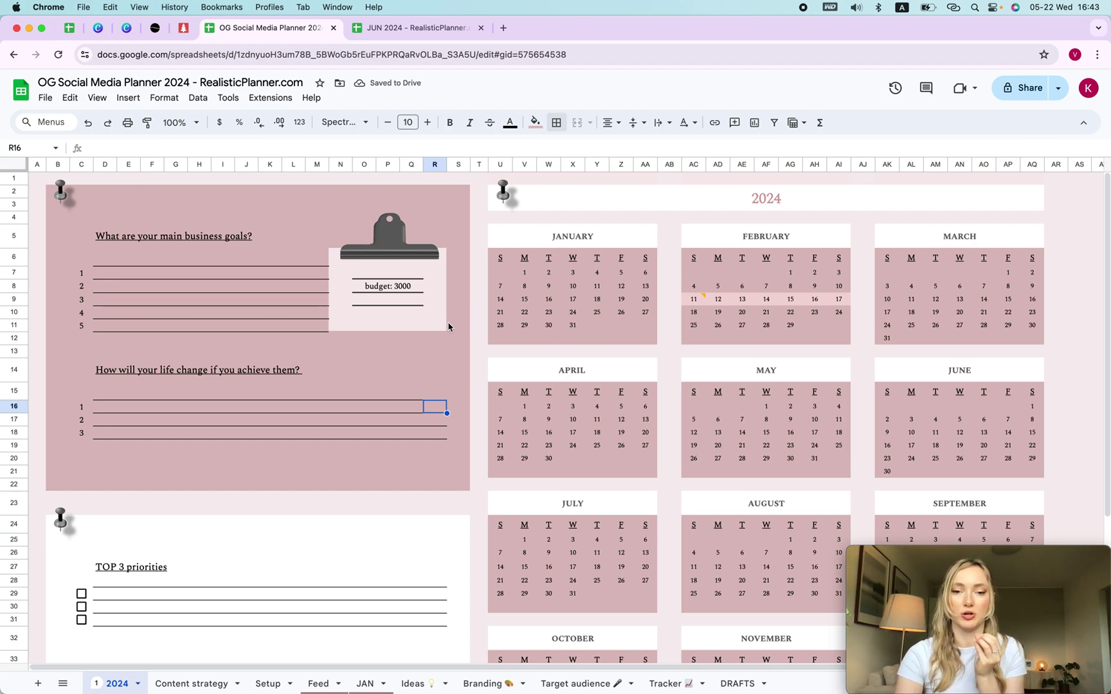
Step: Open the Tracker sheet and look over the Sales and Messages columns of the Content Growth Tracker
click(663, 687)
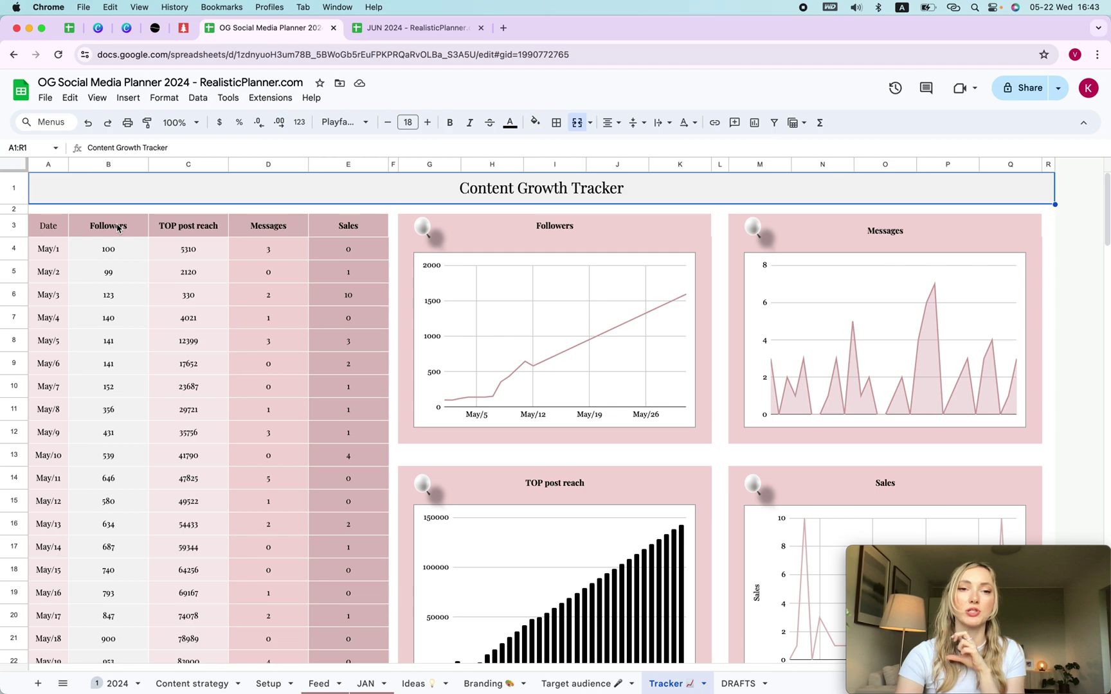
click(352, 250)
drag(352, 251, 350, 412)
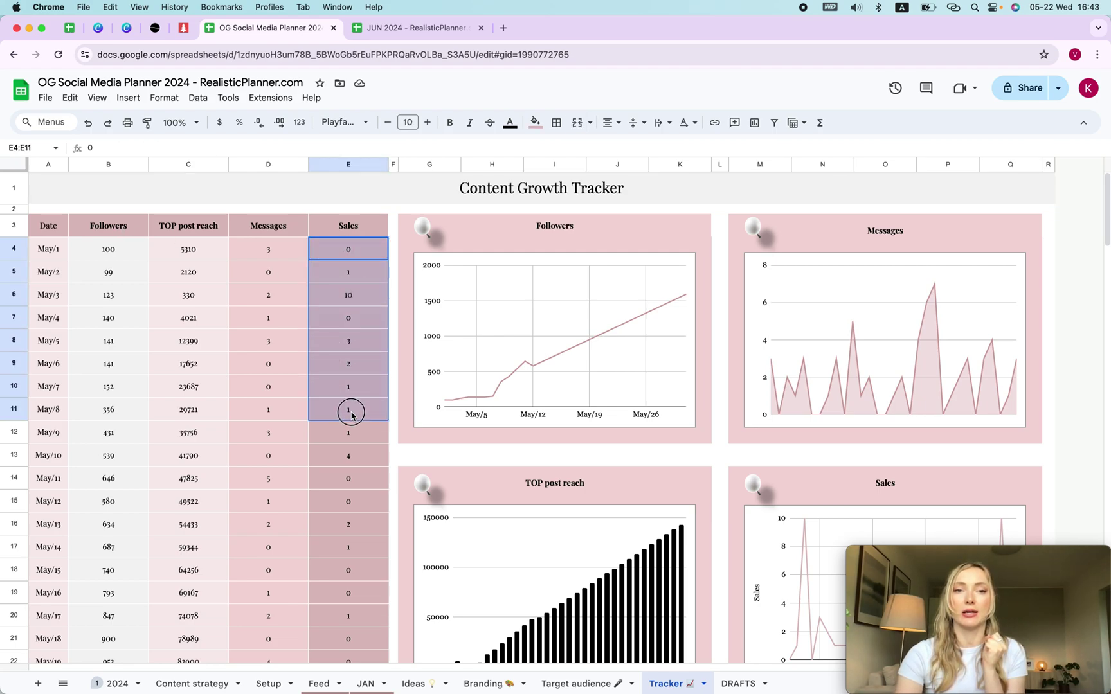
click(344, 223)
click(274, 234)
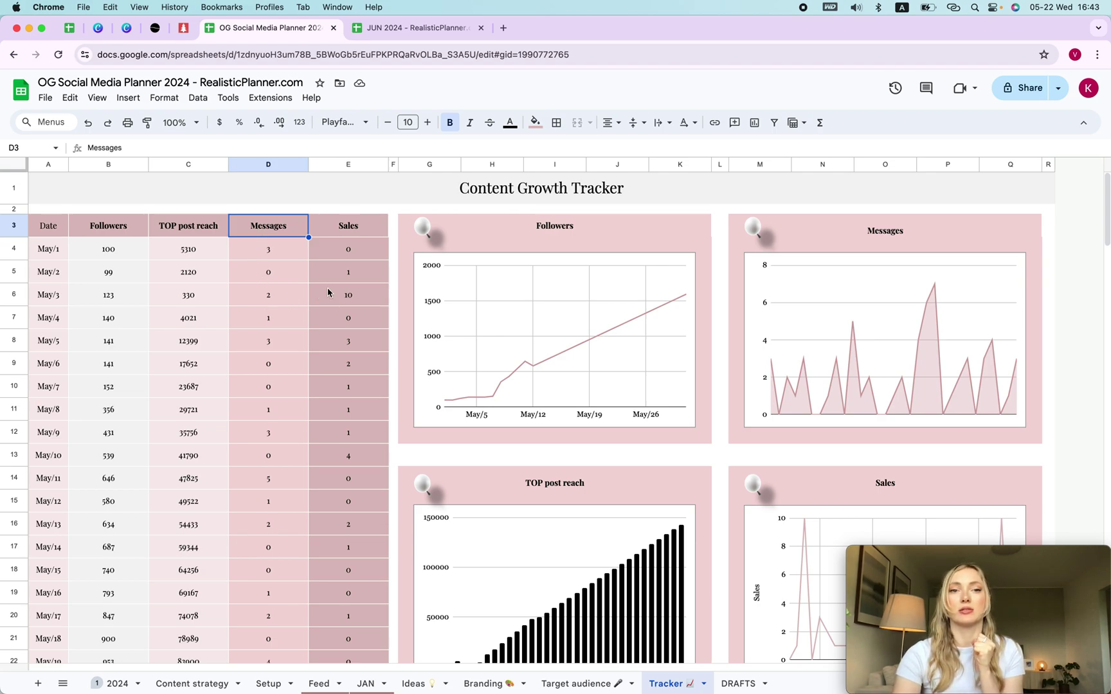
Step: Check the Tracker's date column and set the JAN sheet's header date to January 1, 2024
click(348, 257)
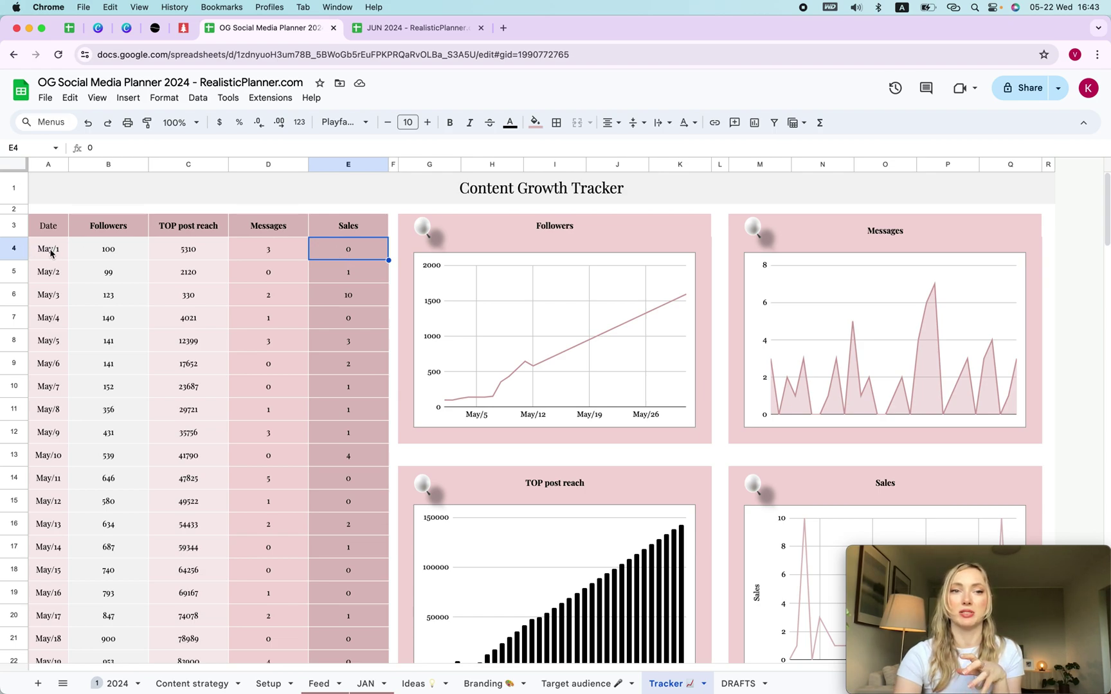
drag(50, 253, 51, 319)
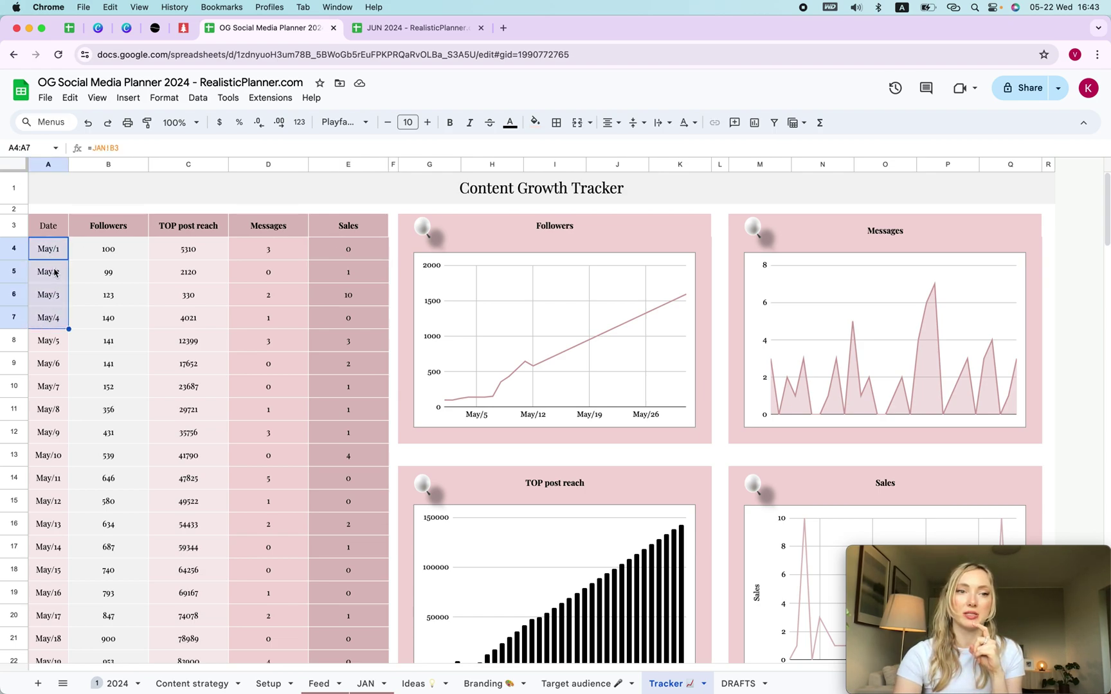
click(368, 684)
double_click(602, 189)
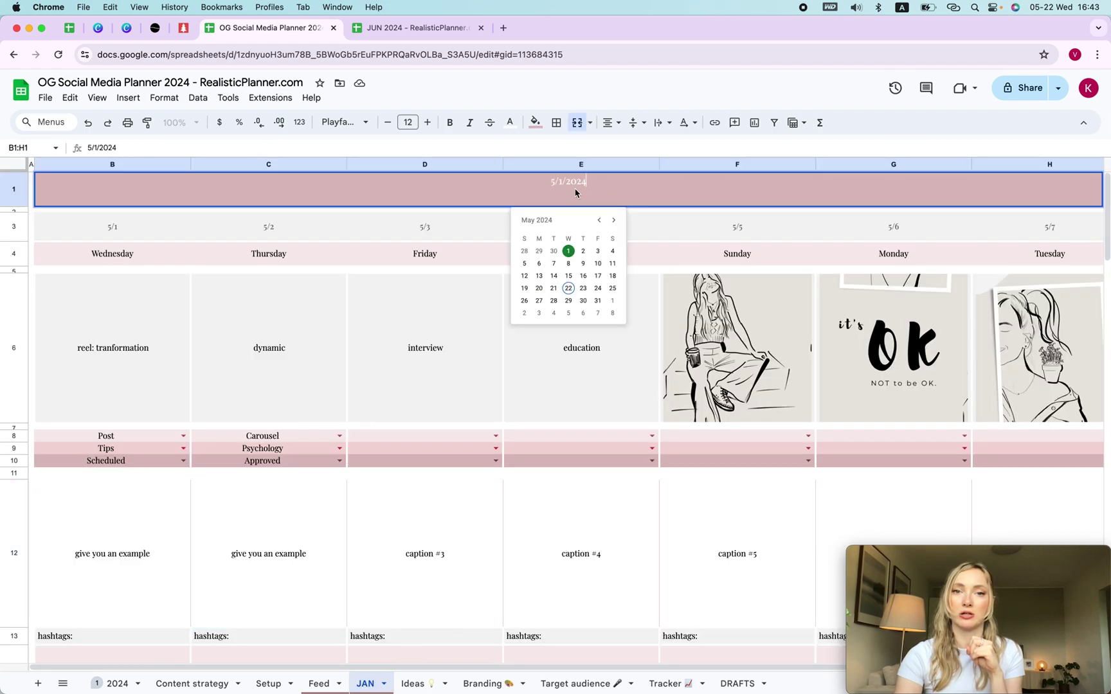
click(598, 220)
click(598, 219)
click(598, 220)
click(598, 219)
click(598, 220)
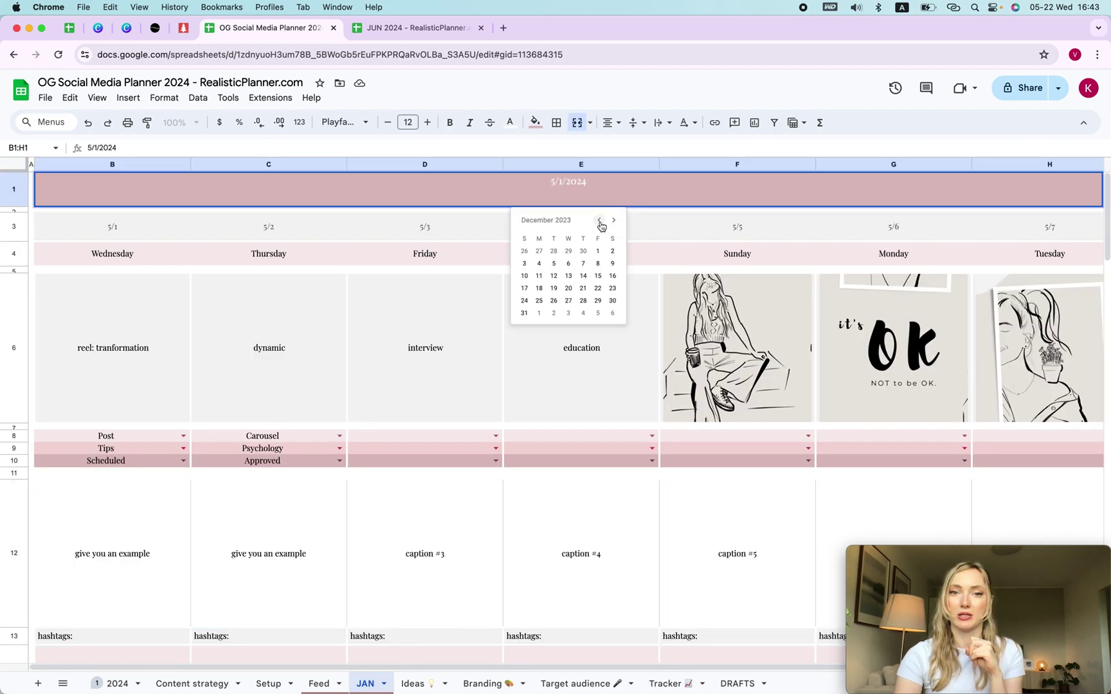
click(615, 224)
click(538, 251)
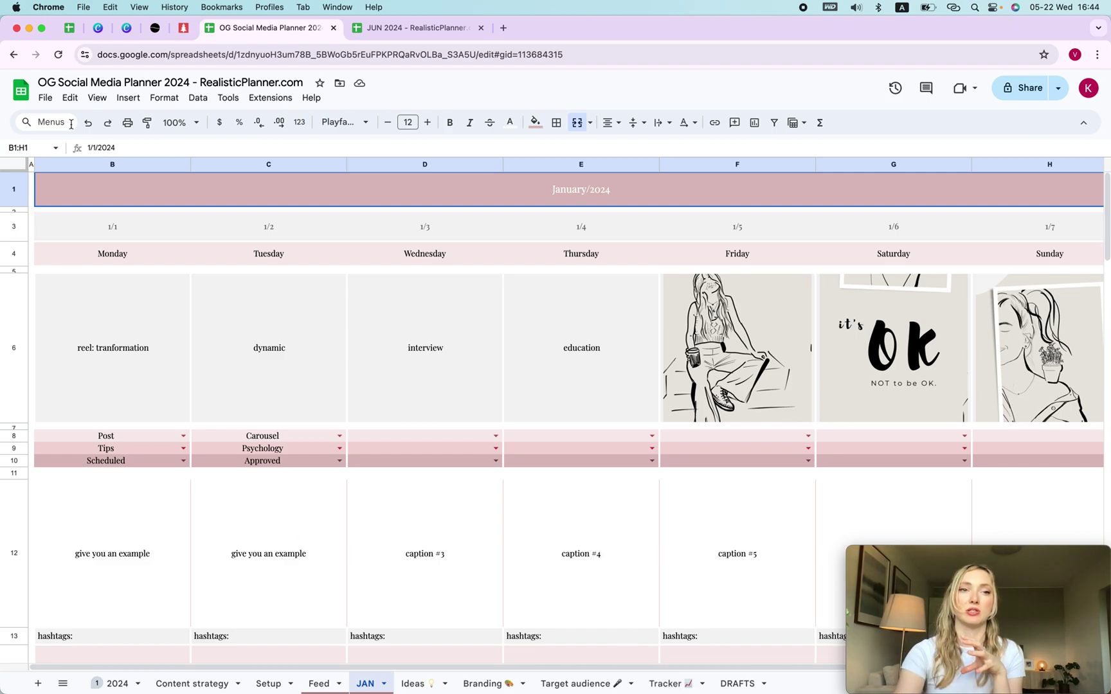
Step: Return to the Tracker sheet and enter 5 in the Sales column for Jan/1
click(45, 98)
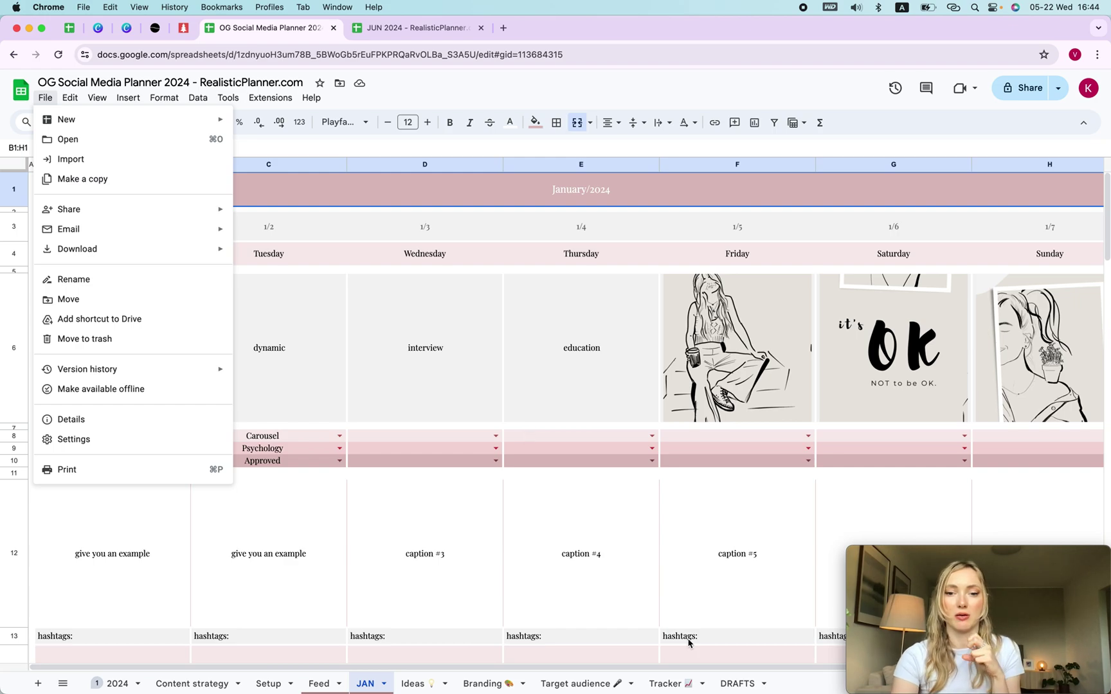
click(668, 683)
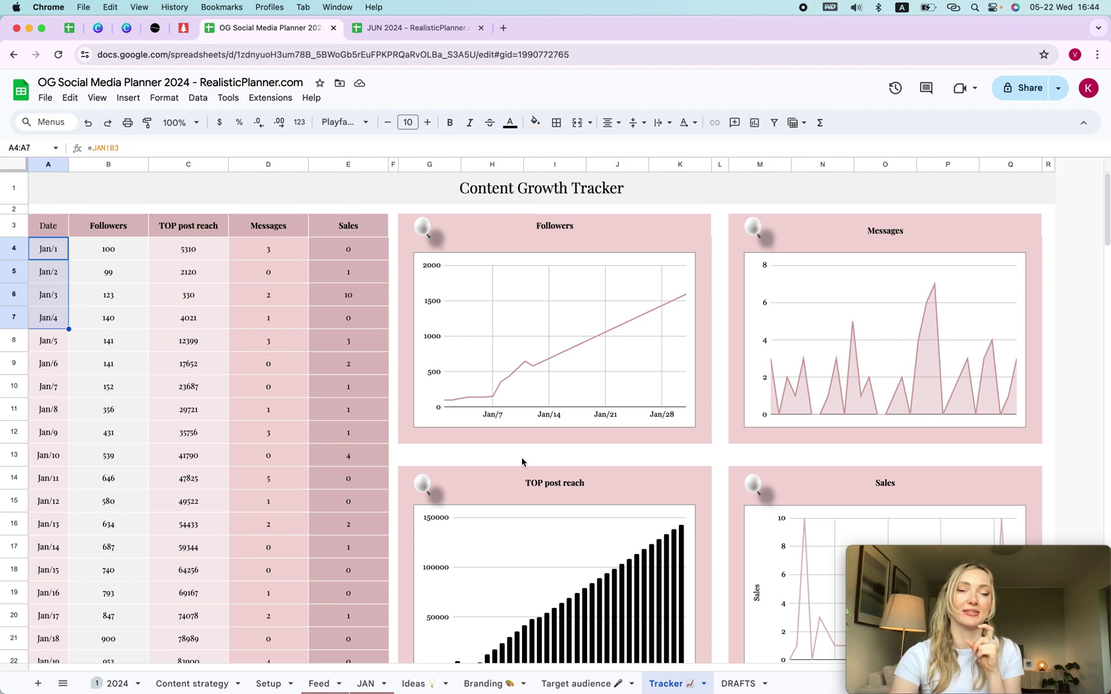
click(356, 226)
click(362, 249)
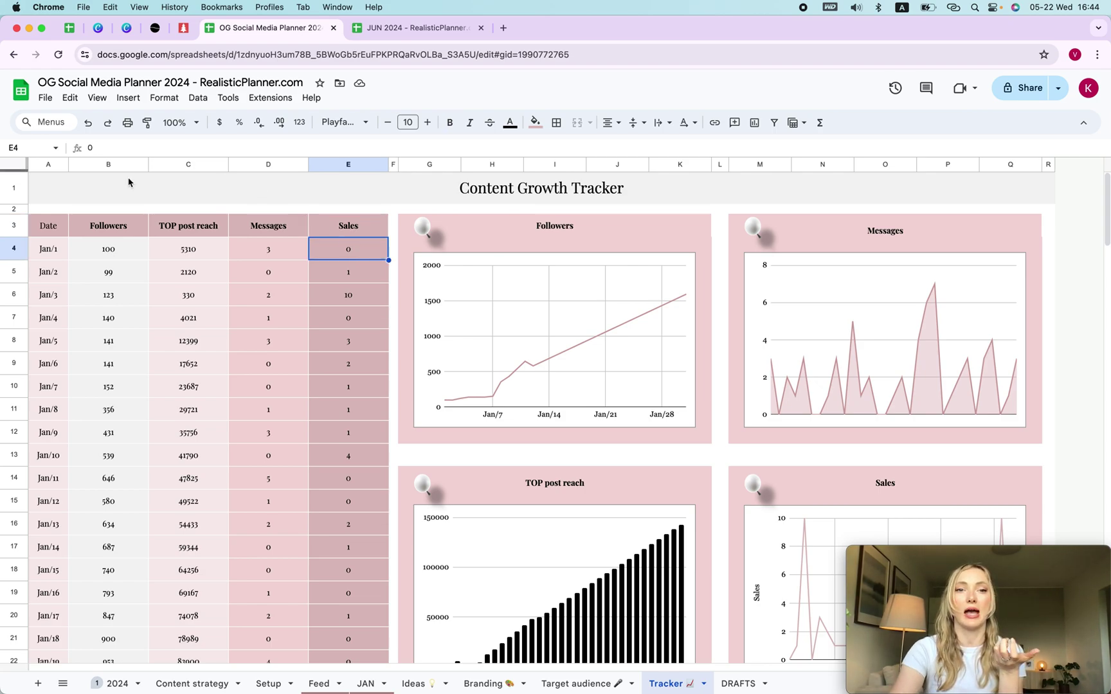
text(5)
click(382, 432)
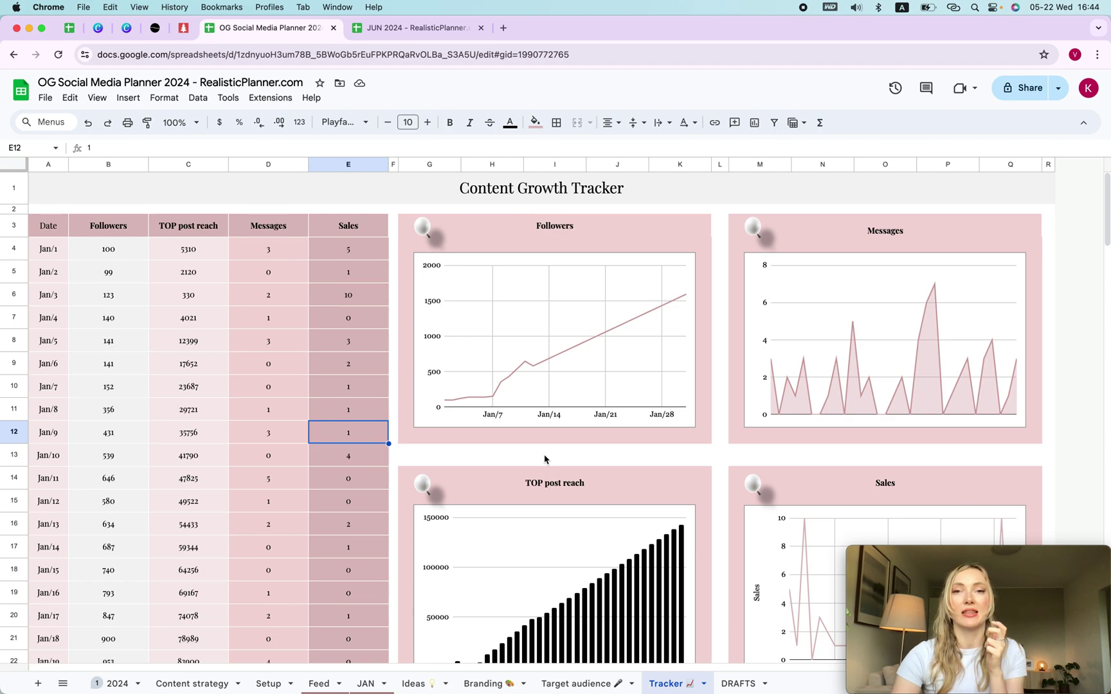
Step: Open the Ideas sheet, switch to the Canva feed design and look through its pages down to the Free Goal Tracker promo
click(425, 684)
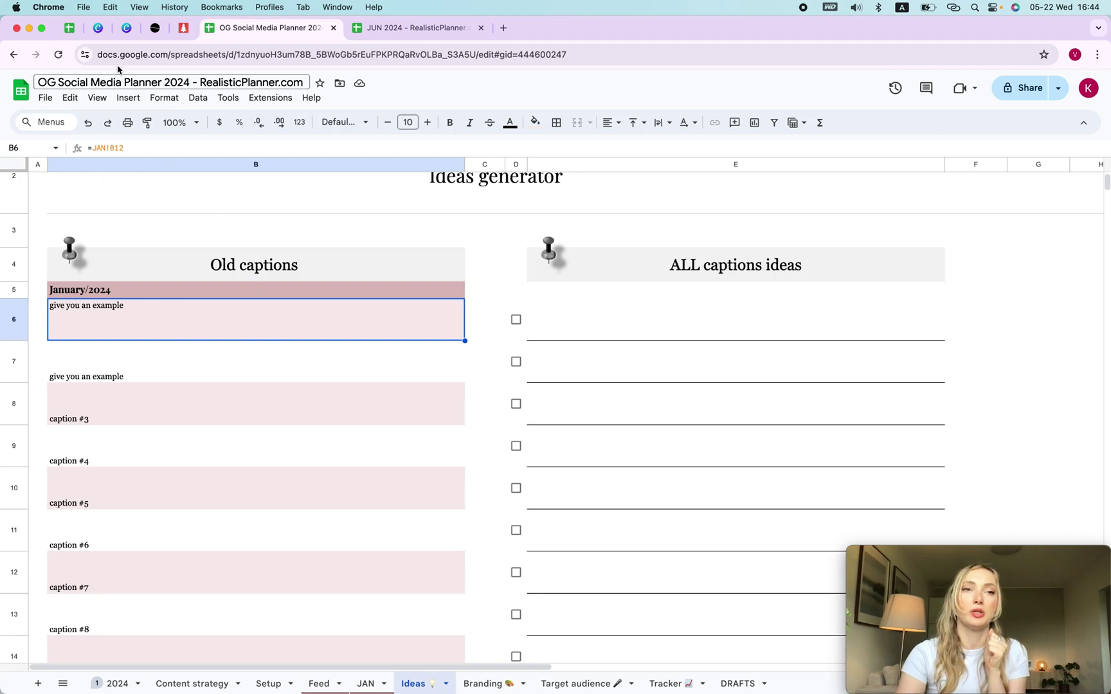
click(105, 29)
click(126, 28)
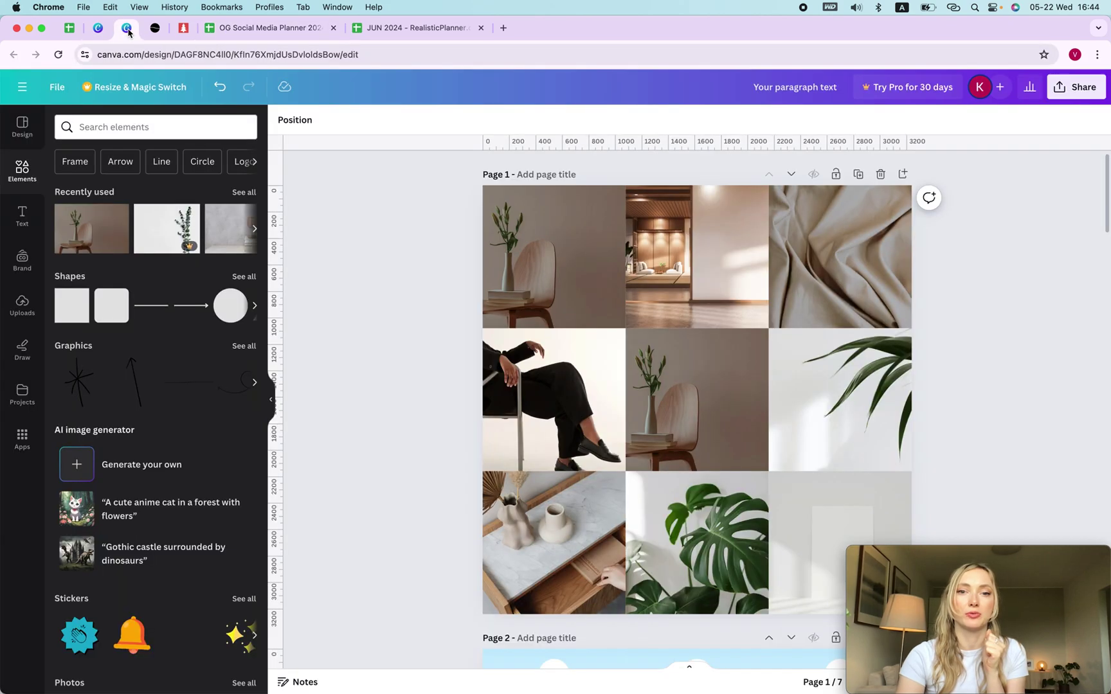
scroll(514, 536, down, 15)
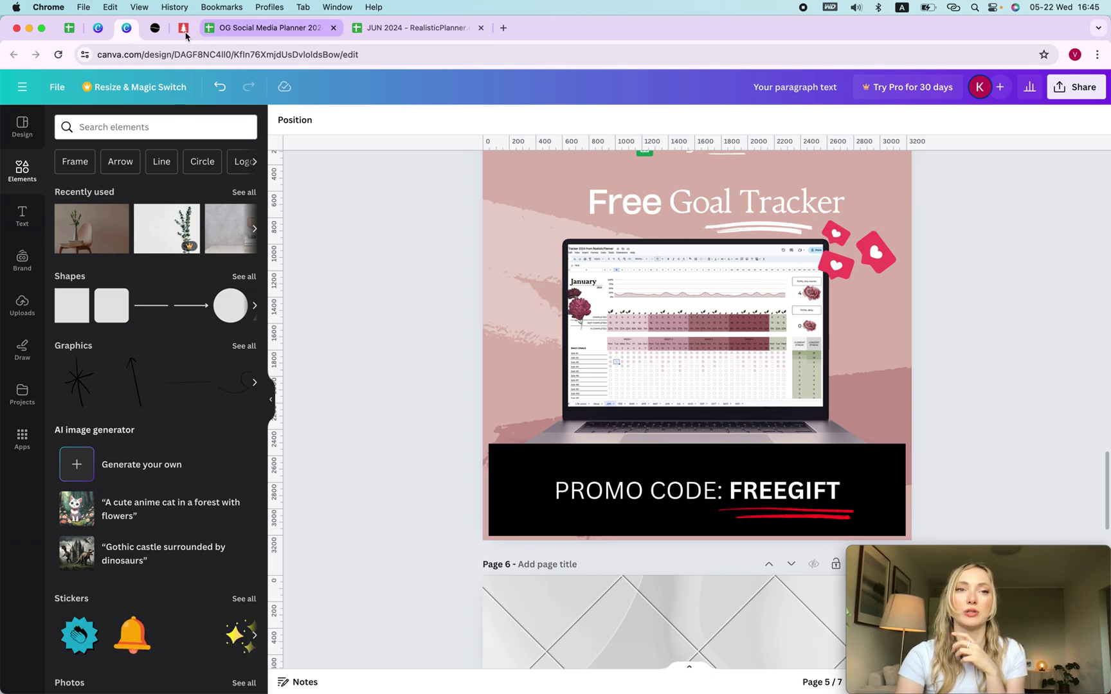
Step: Switch to the realisticplanner.com/freegoaltracker page, select its full address and view the Free Goal Tracker offer down to its download link
click(154, 30)
click(261, 54)
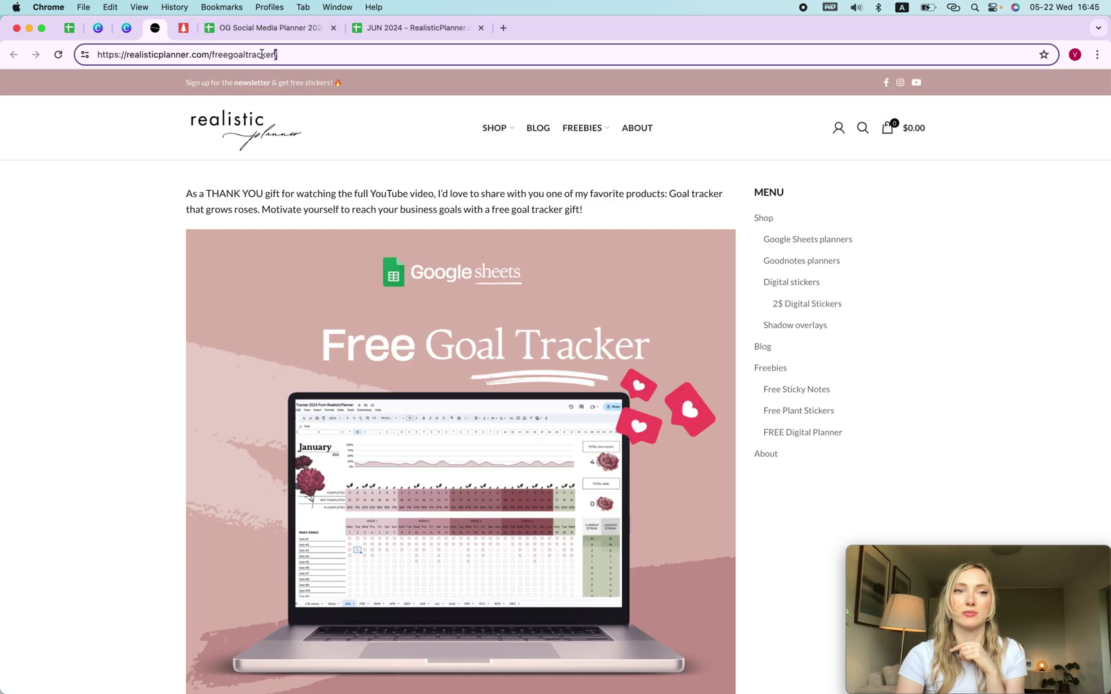
click(297, 54)
drag(297, 54, 106, 55)
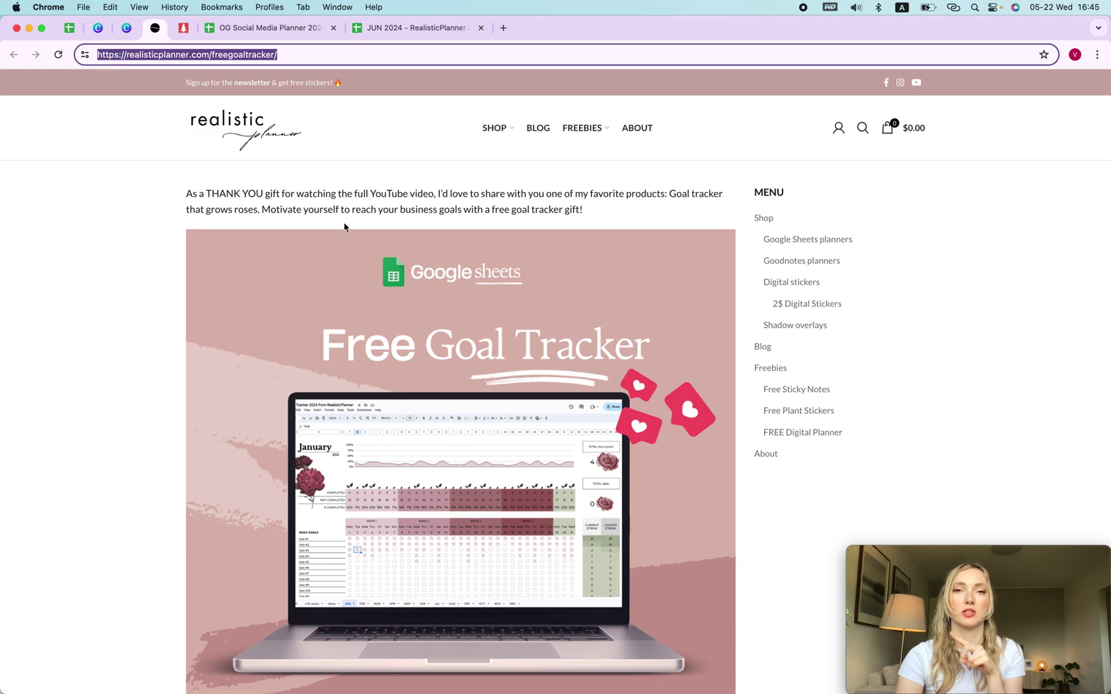
scroll(344, 227, down, 3)
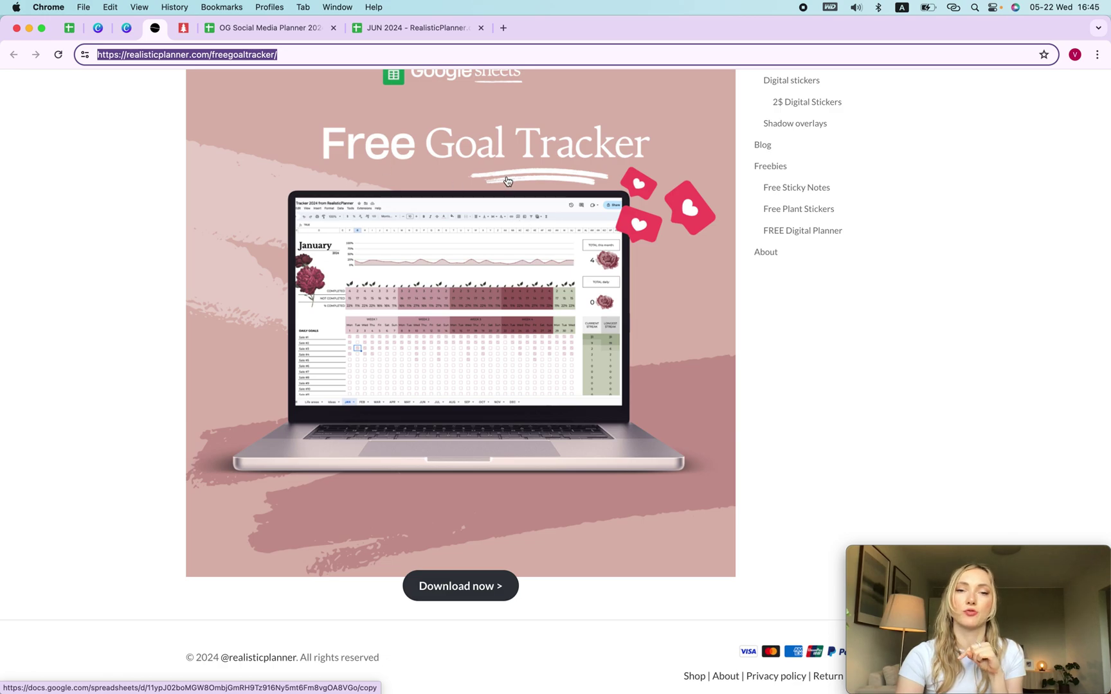
Step: Look over the January sheet of the Goal Tracker 2024 spreadsheet and return to the social media planner's Tracker sheet
click(97, 27)
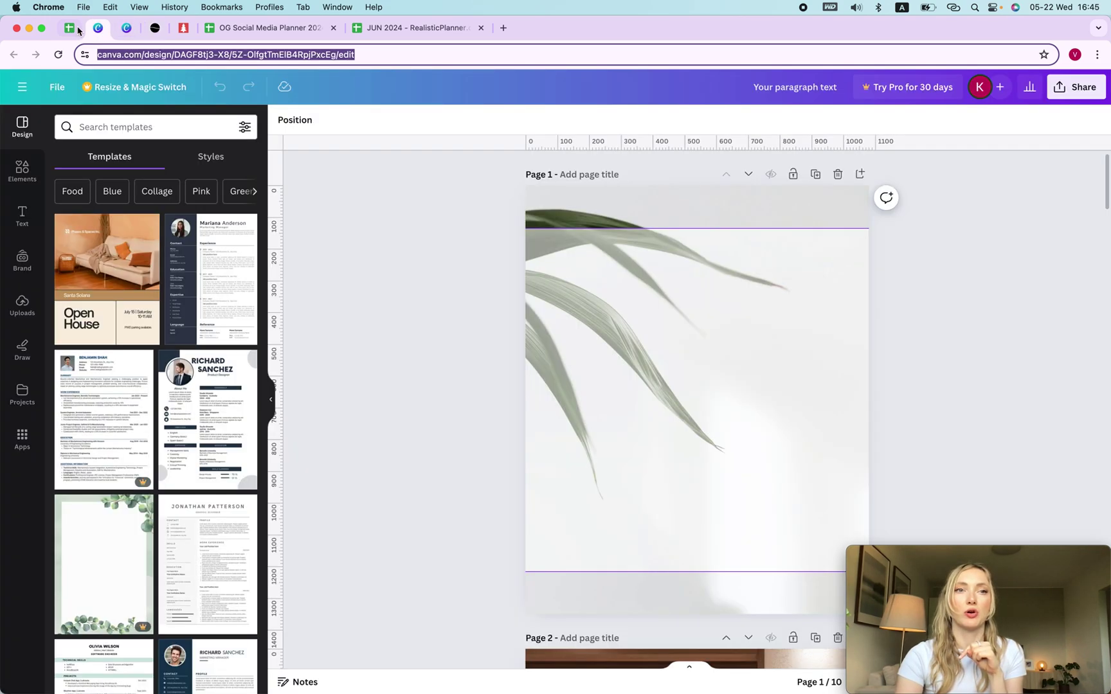
click(70, 29)
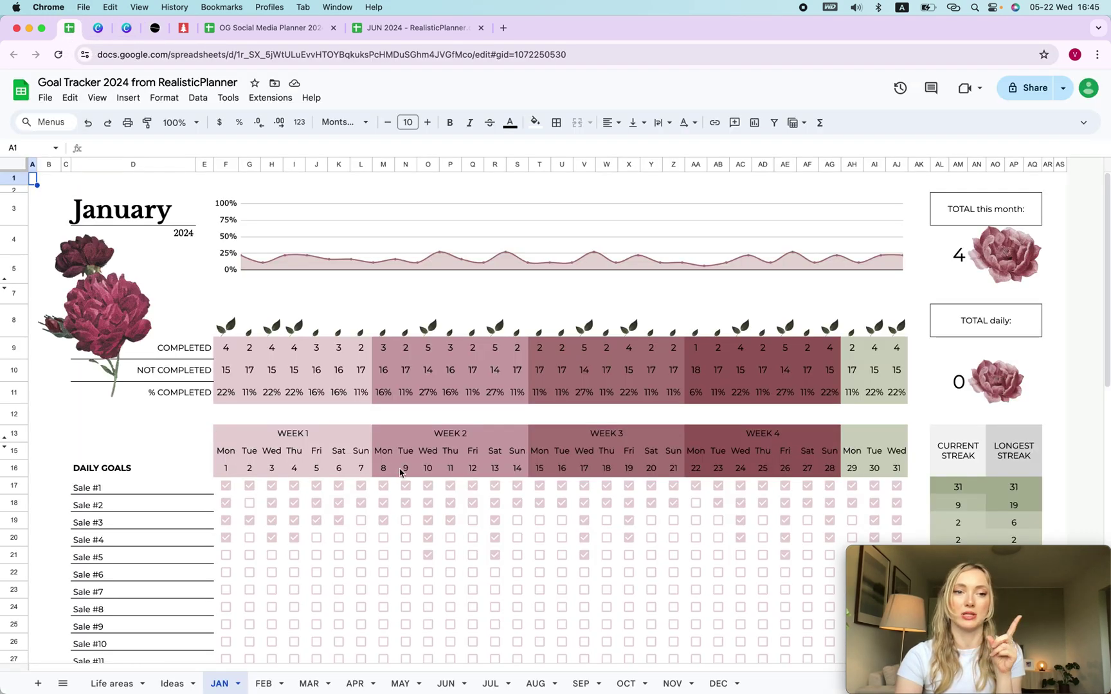
scroll(148, 499, down, 5)
scroll(268, 236, up, 5)
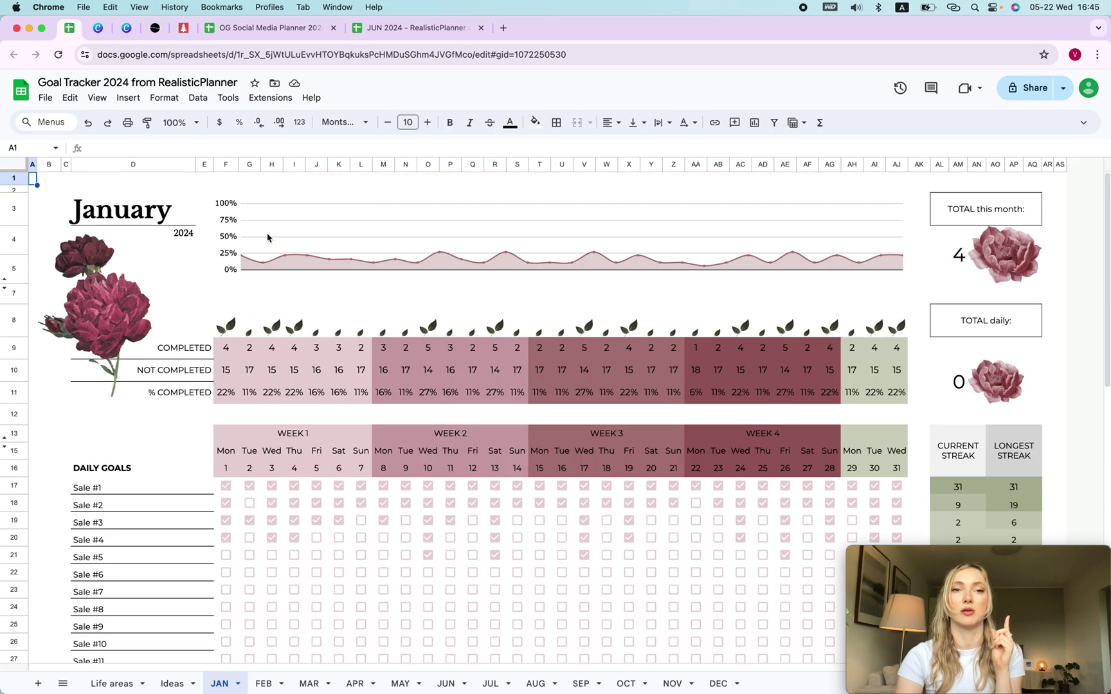
click(259, 27)
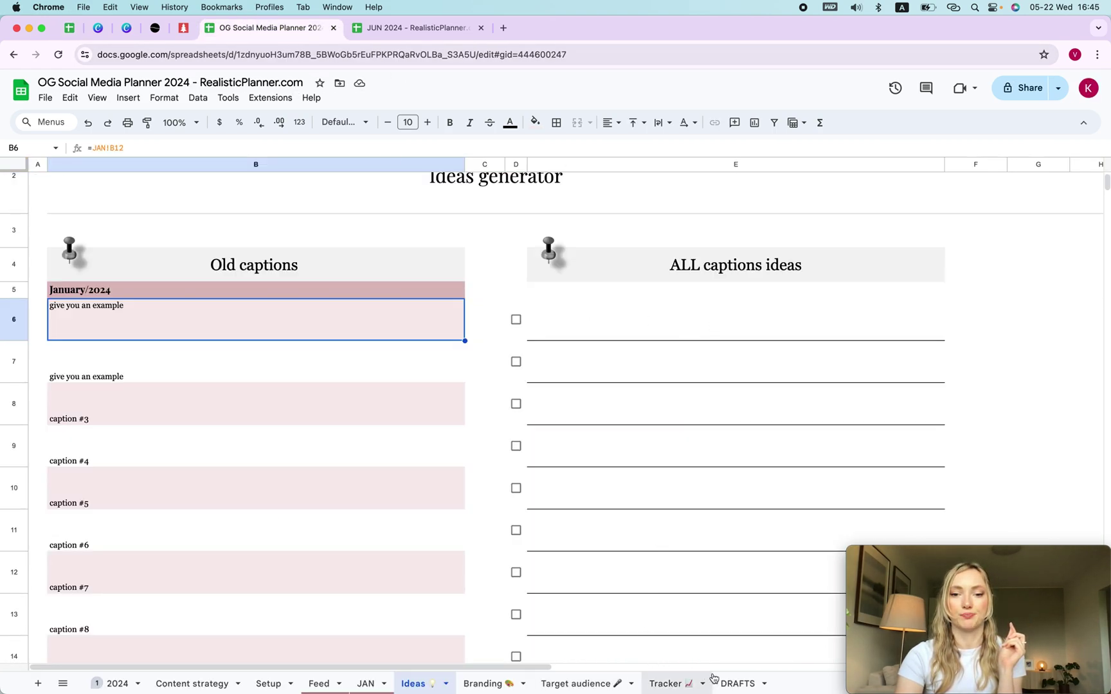
click(683, 684)
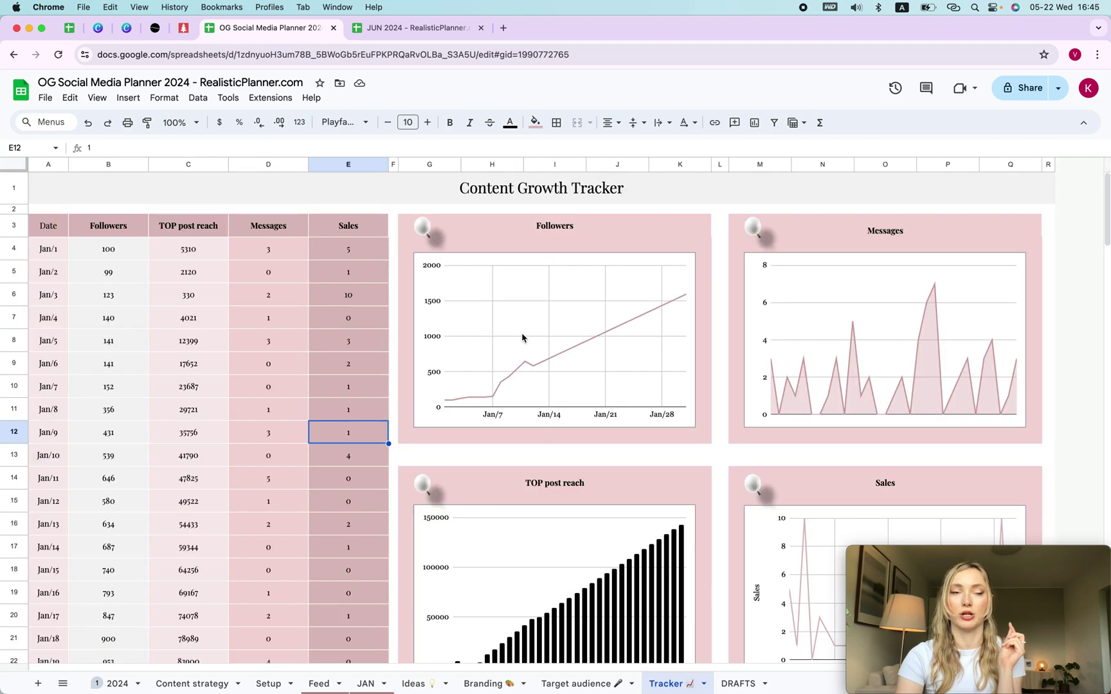
Step: In the Goal Tracker 2024 spreadsheet, mark Sale #5 through Sale #10 as completed for Monday, January 1
click(68, 28)
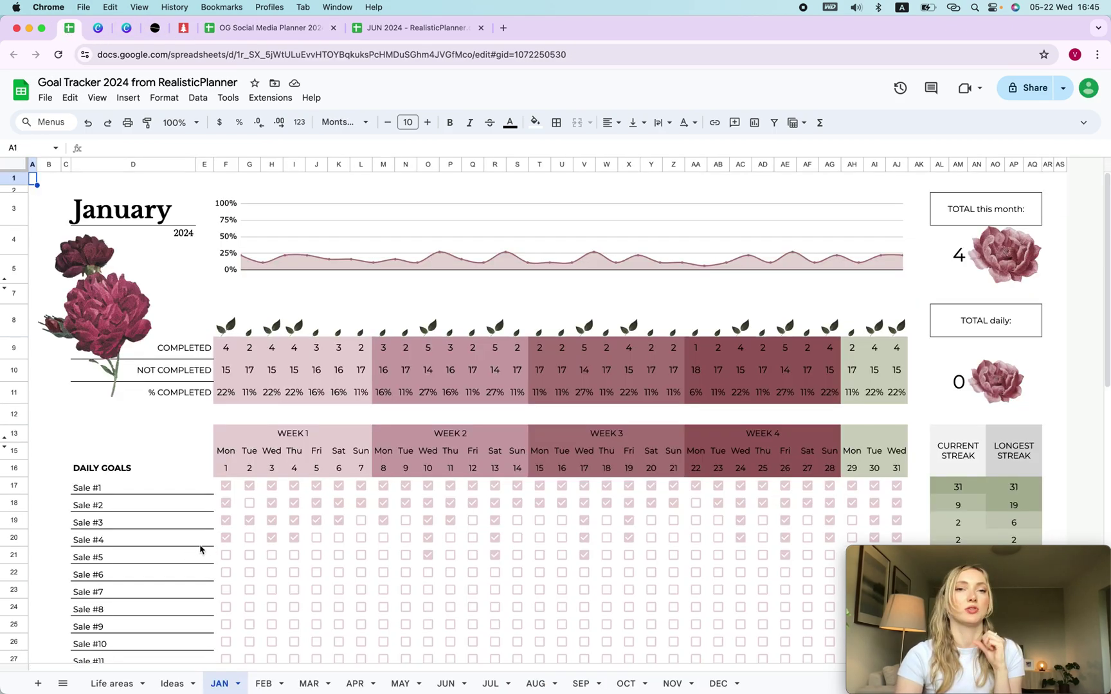
click(225, 554)
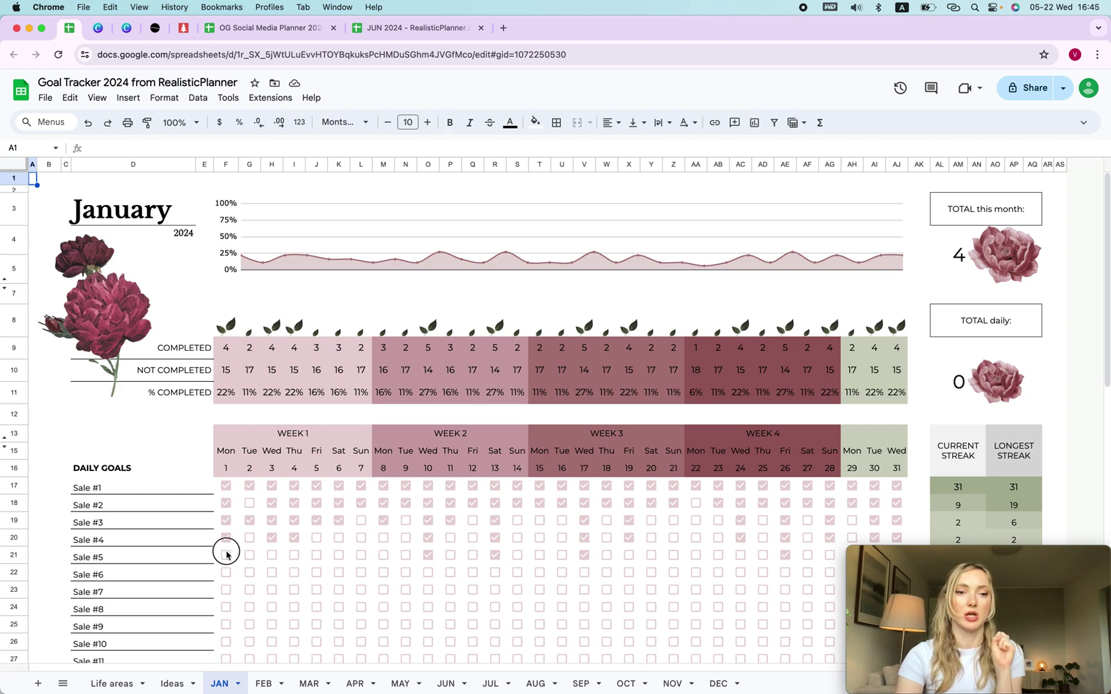
click(226, 571)
click(225, 589)
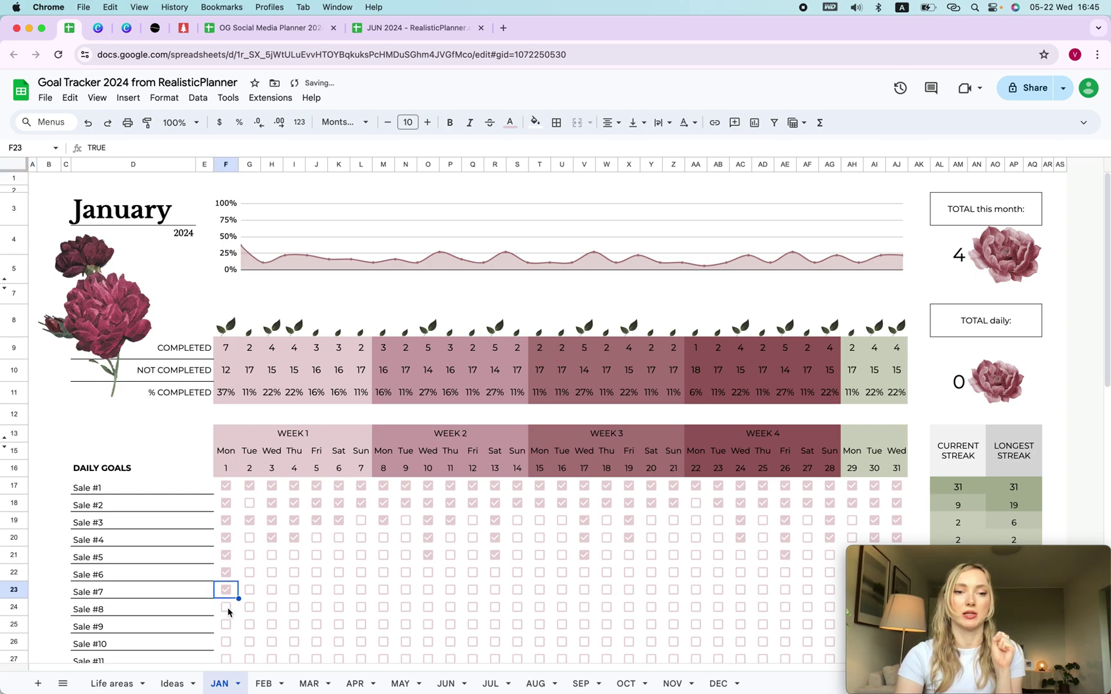
click(226, 606)
drag(235, 542, 233, 607)
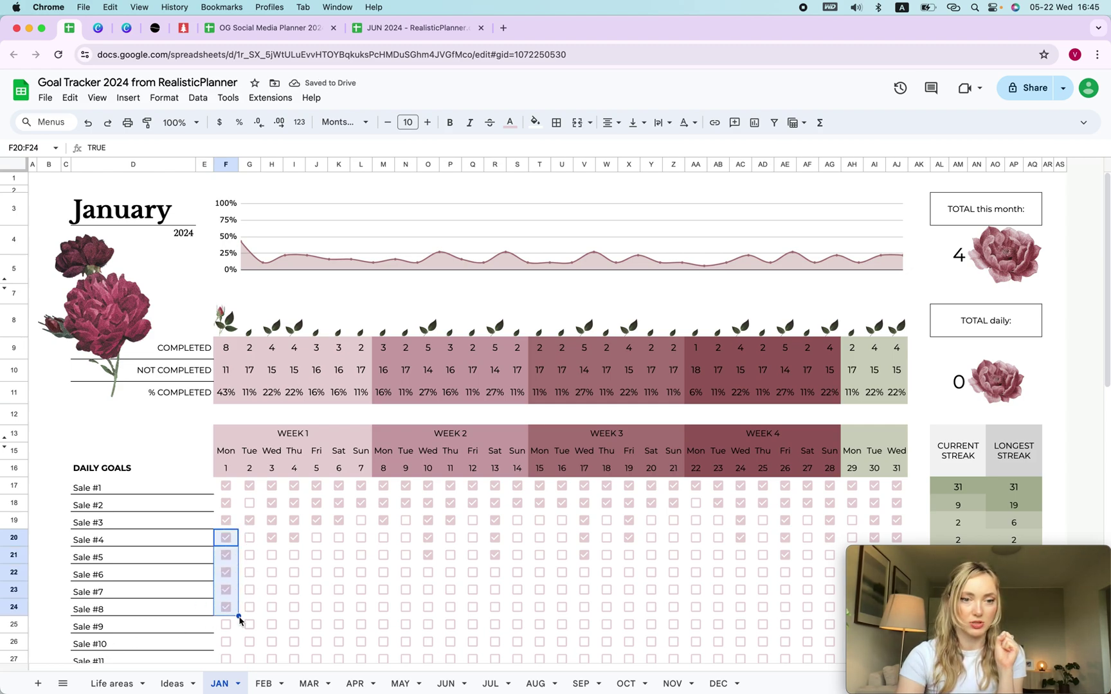
drag(238, 616, 238, 640)
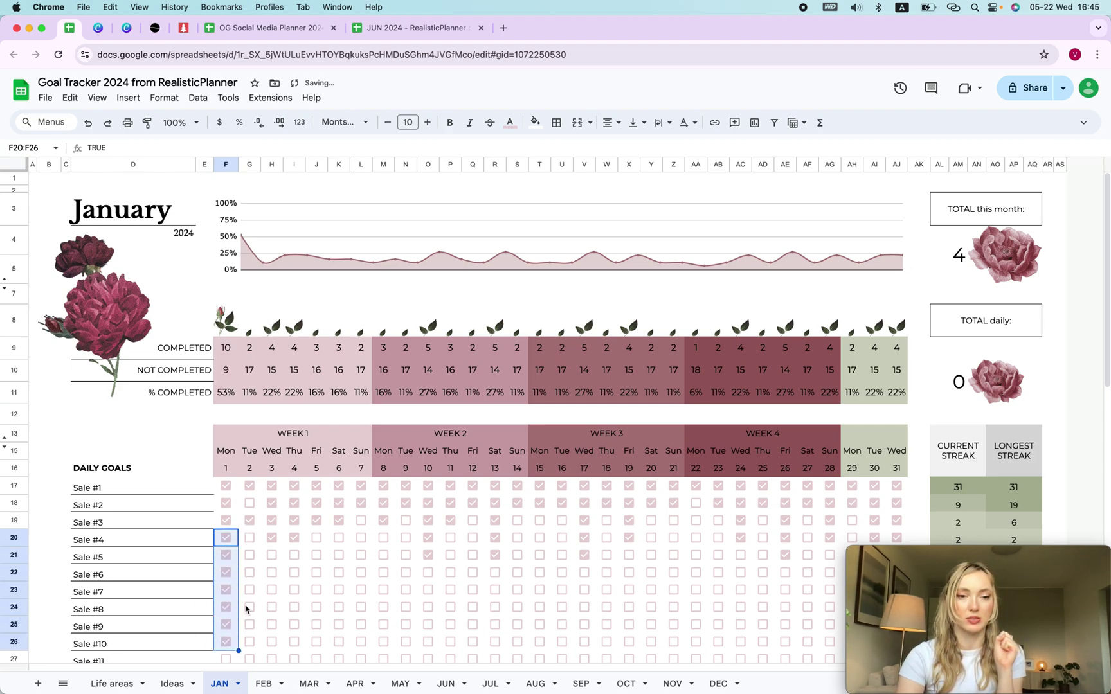